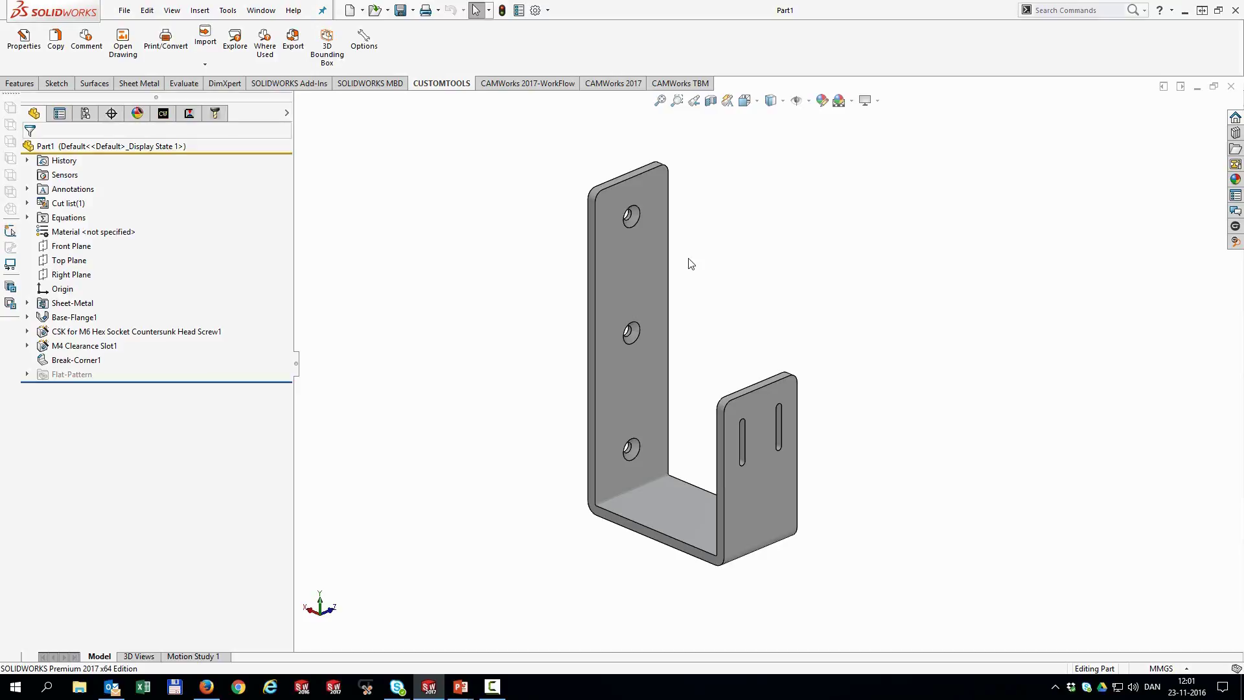
In CUSTOMTOOLS Properties, generate drawing number 000016 and set the description to BEAM MOUNTING.
click(13, 42)
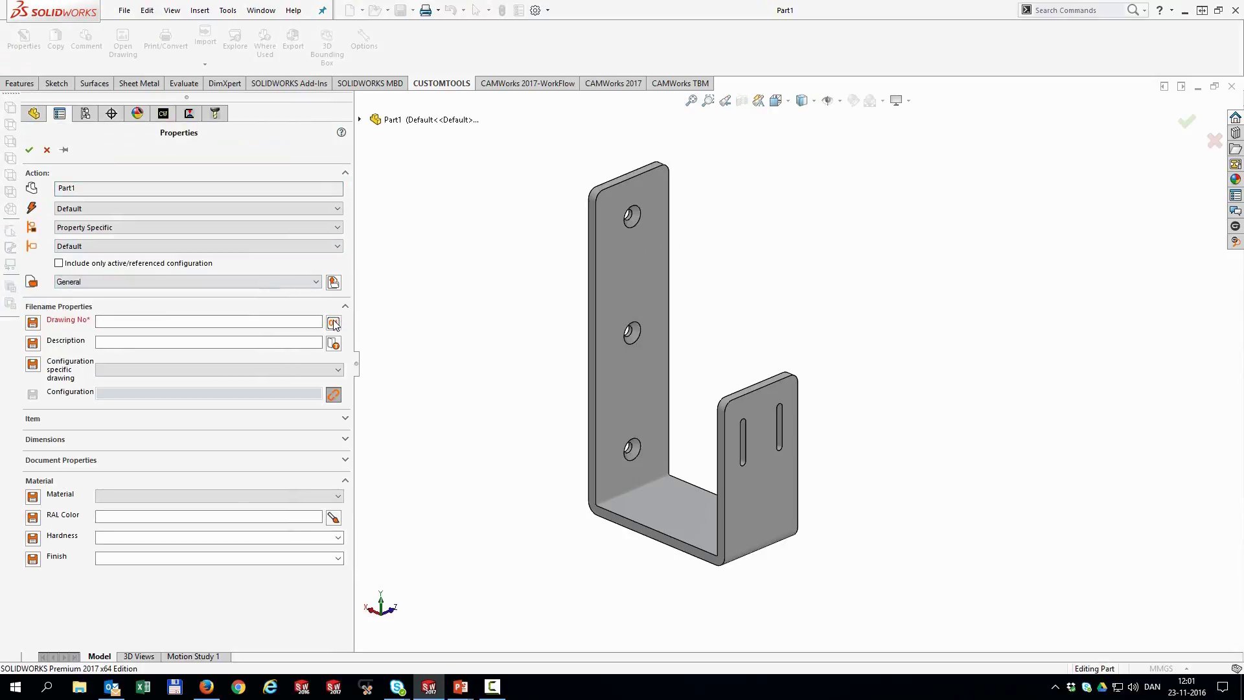
click(335, 323)
click(444, 416)
click(333, 344)
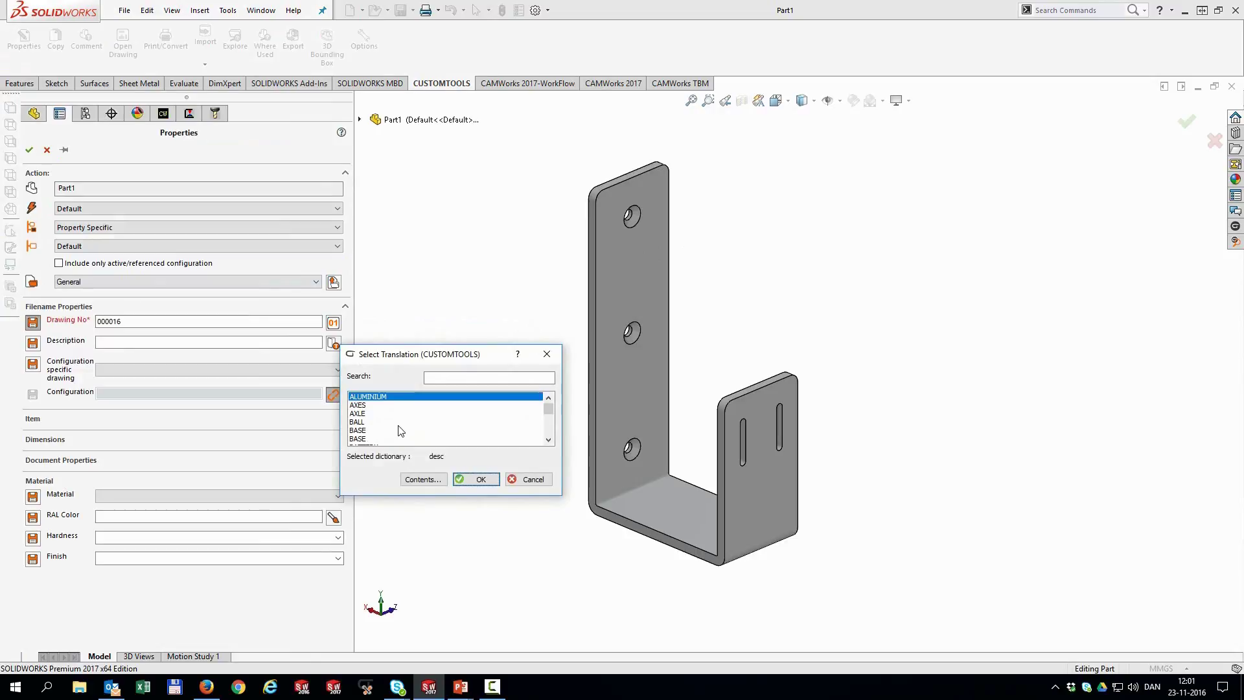
scroll(400, 431, down, 1)
scroll(399, 435, down, 1)
click(389, 430)
click(477, 479)
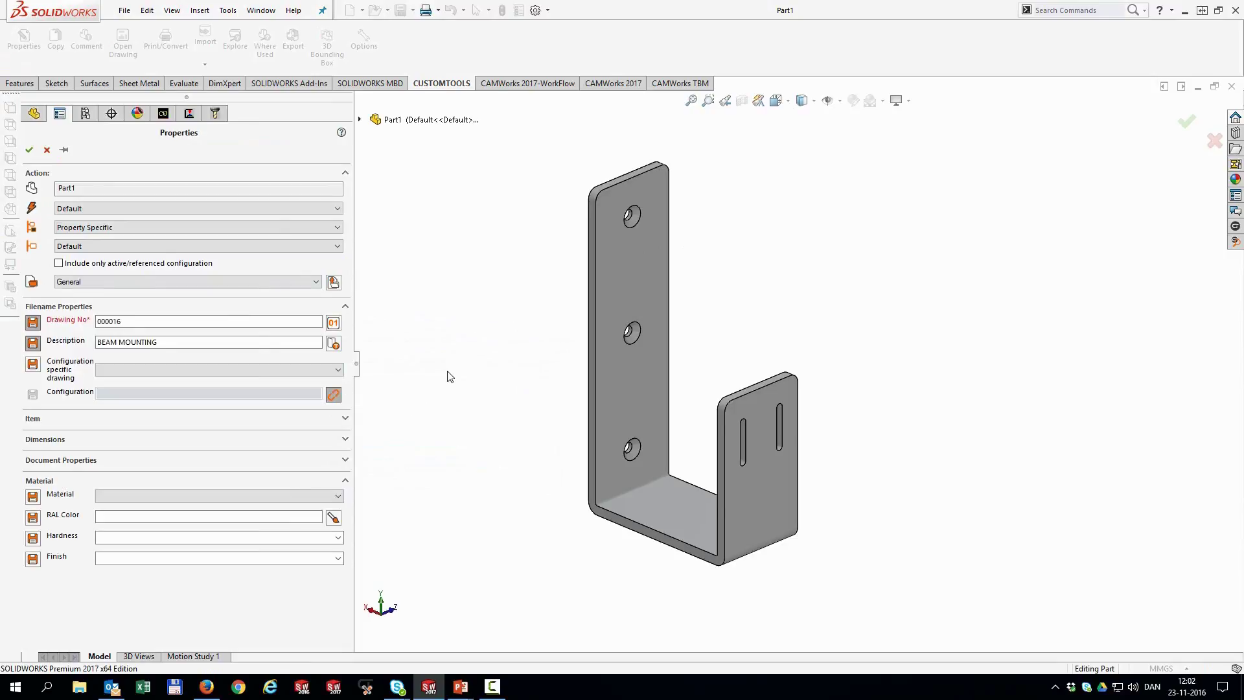
Set the material to Plain Carbon Steel and save the part as 000016.SLDPRT.
click(221, 496)
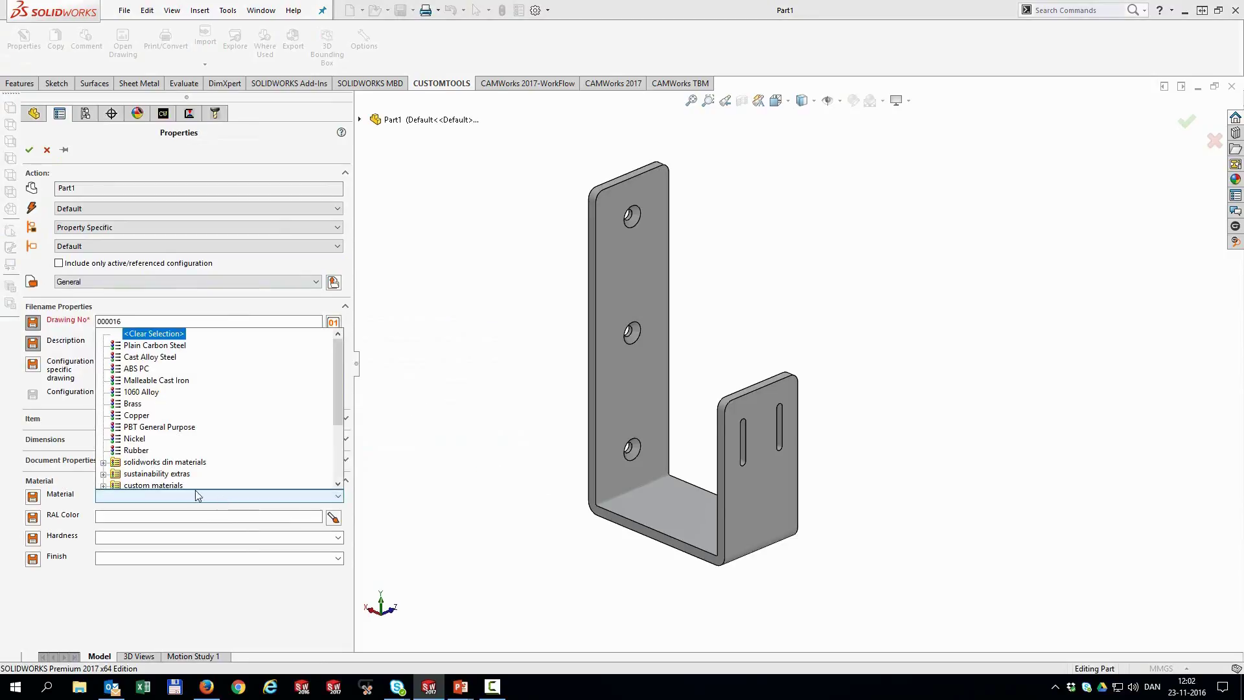
click(134, 346)
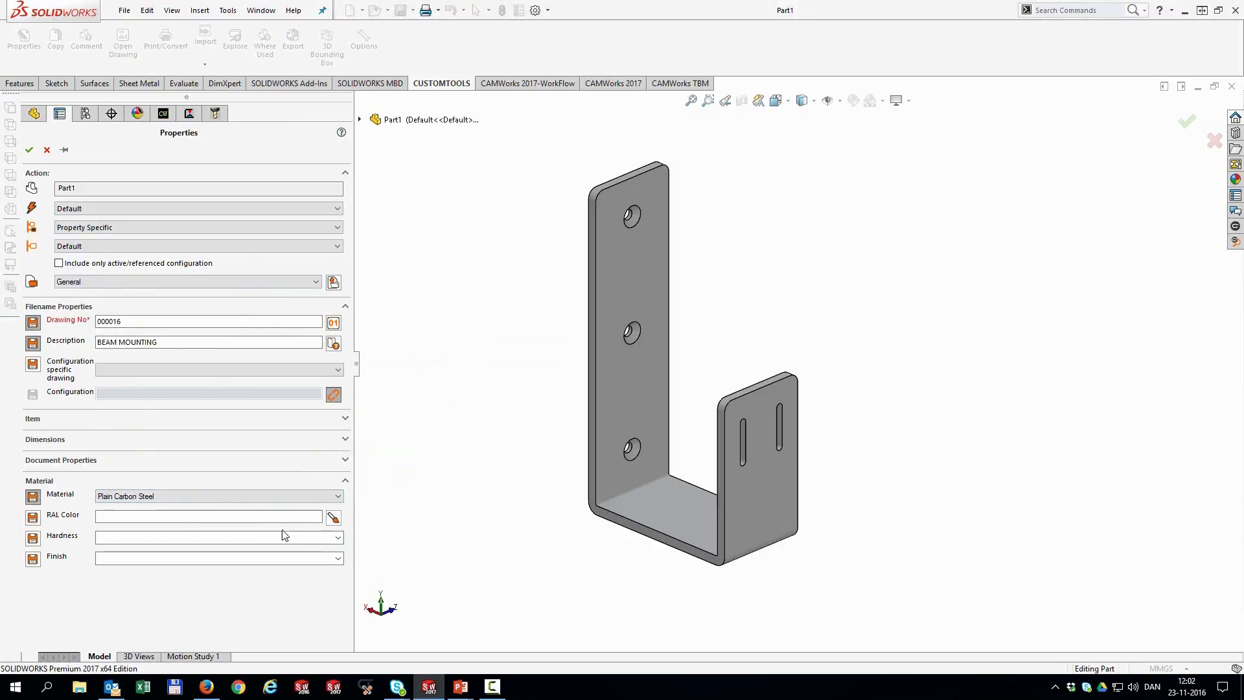
click(30, 154)
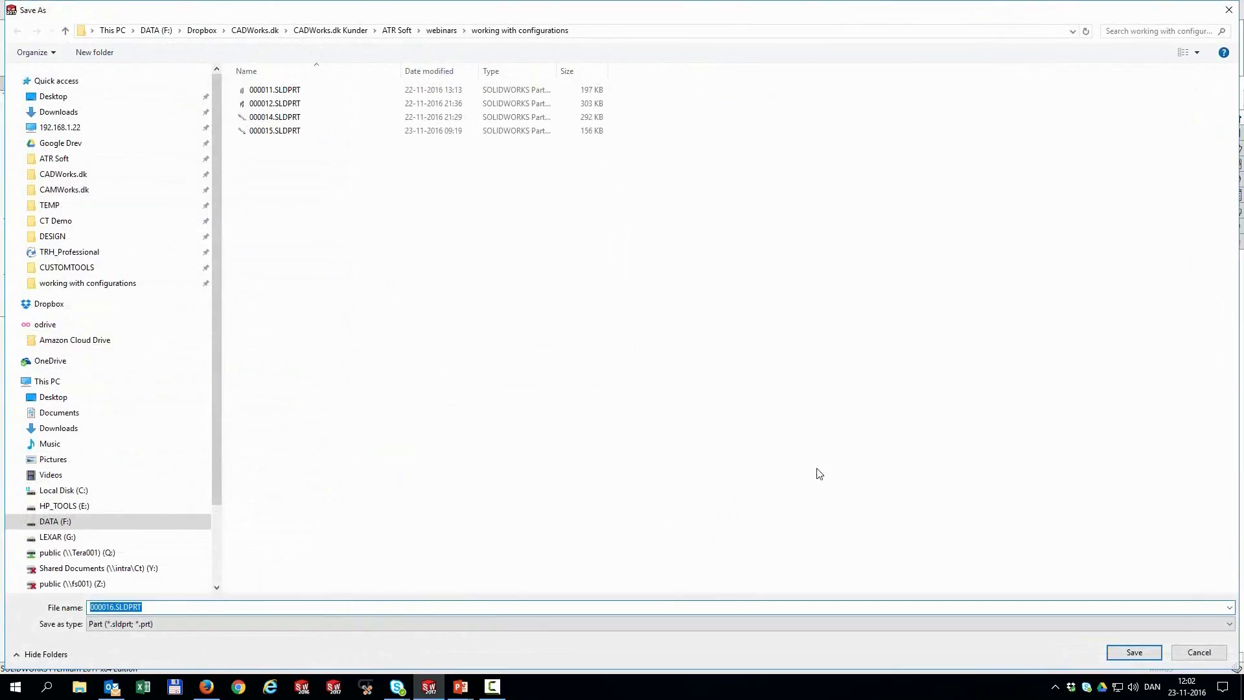
click(1134, 652)
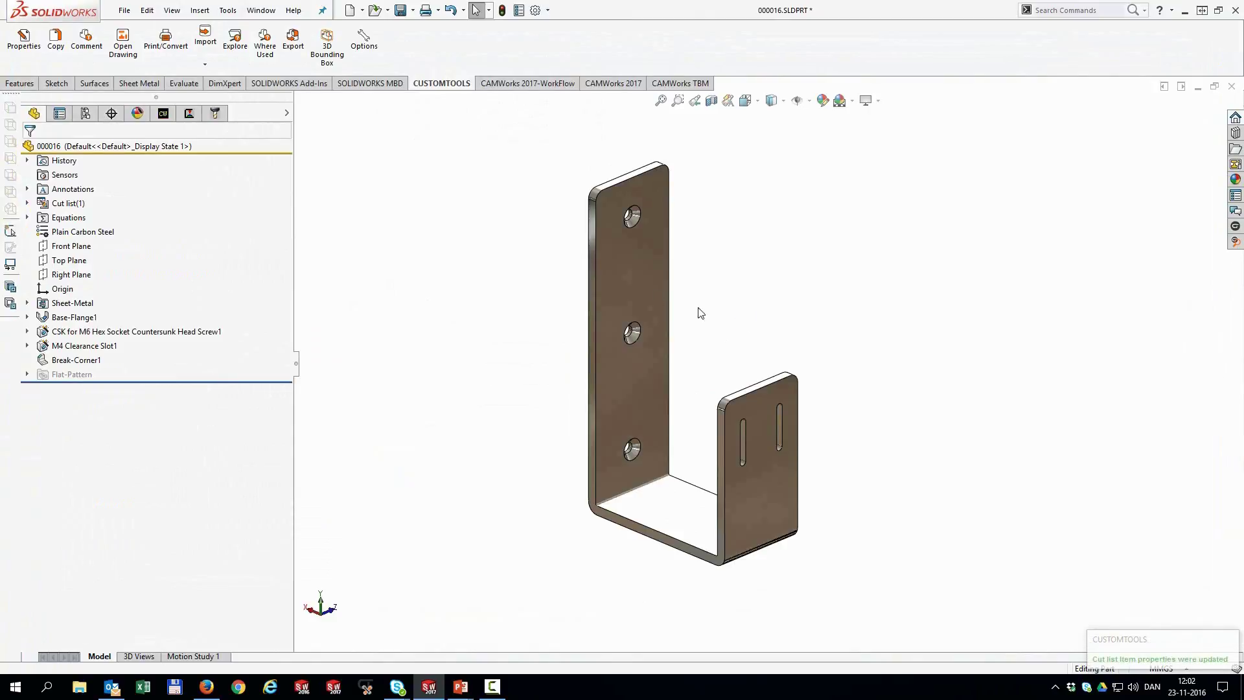
Make a new drawing from the part using the A3-L-ATR sheet format.
click(363, 11)
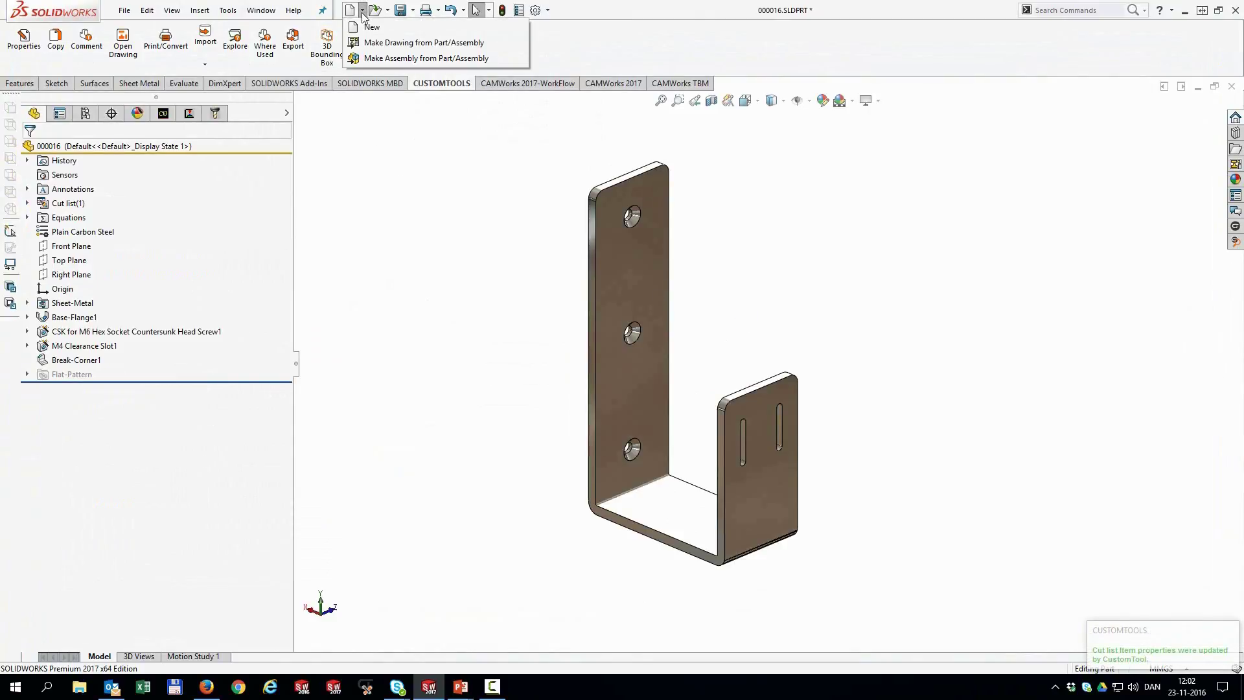
click(421, 44)
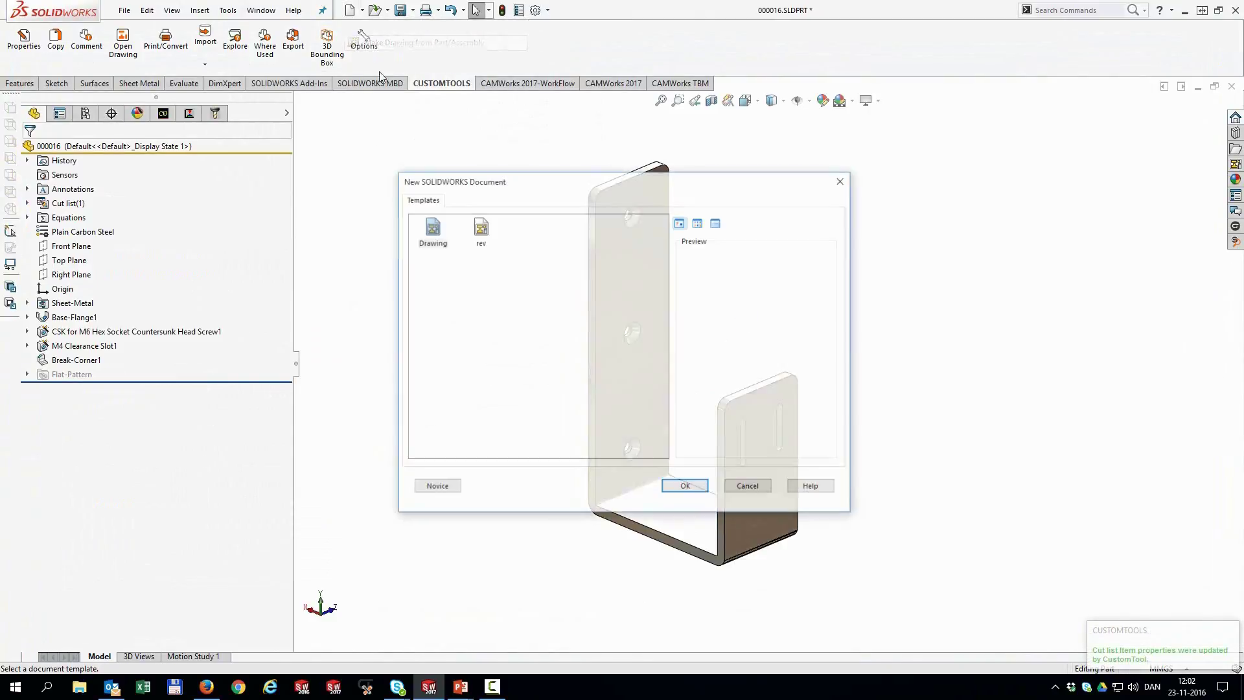
click(686, 486)
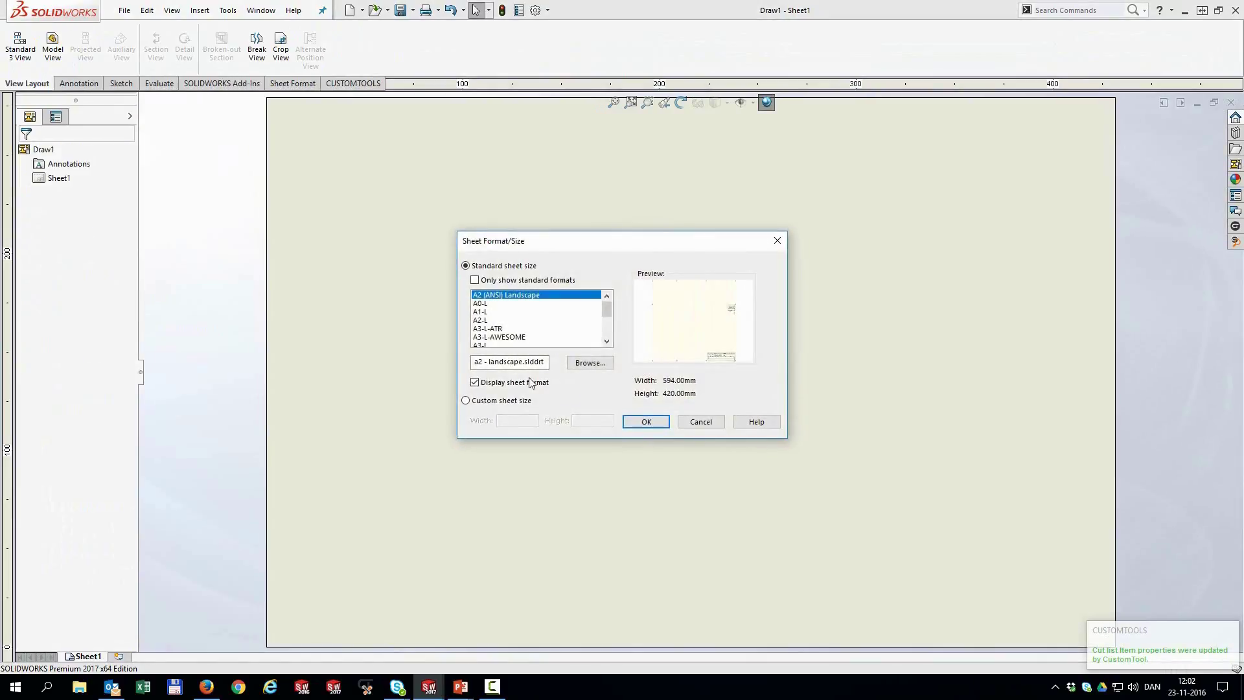
click(485, 329)
click(646, 422)
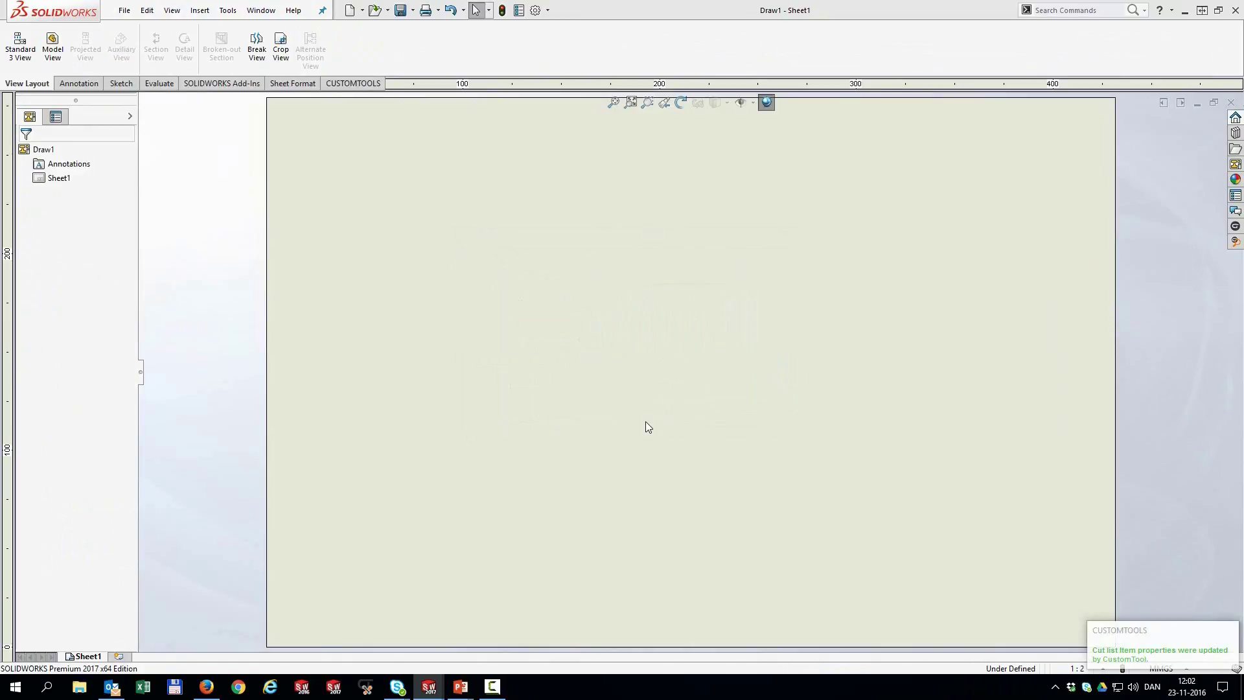
Place front, top and side views at the sheet scale and shift them right and down.
click(20, 47)
click(26, 153)
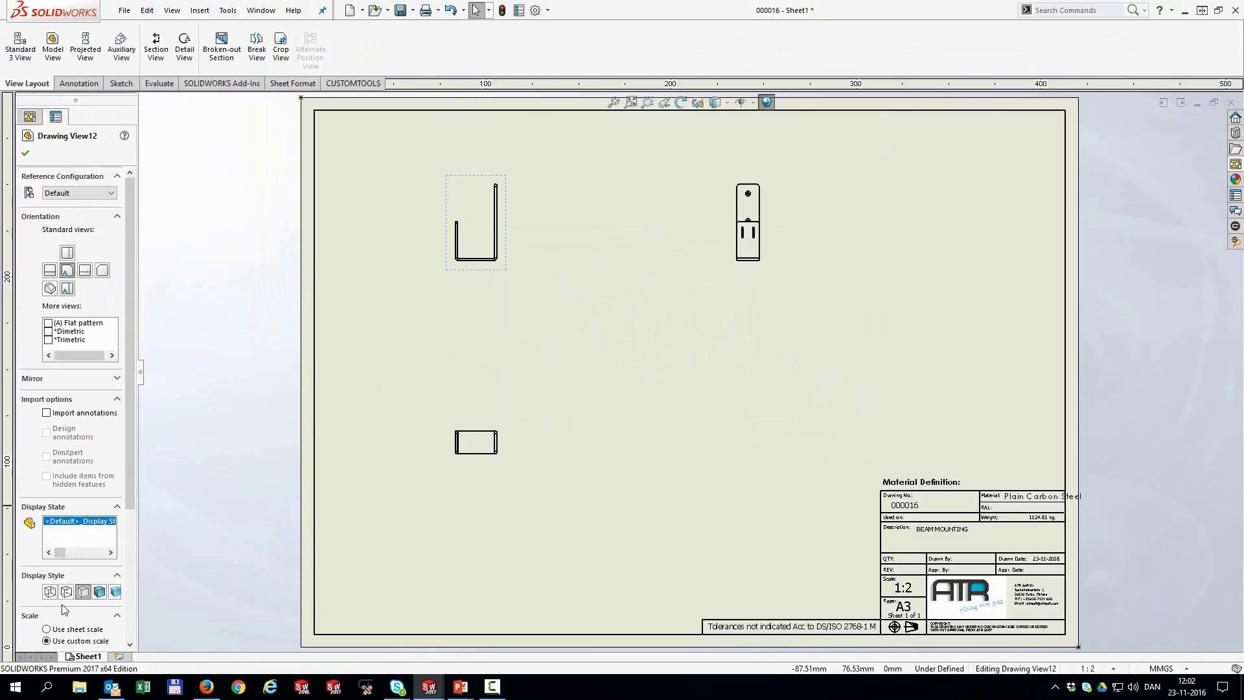
click(60, 629)
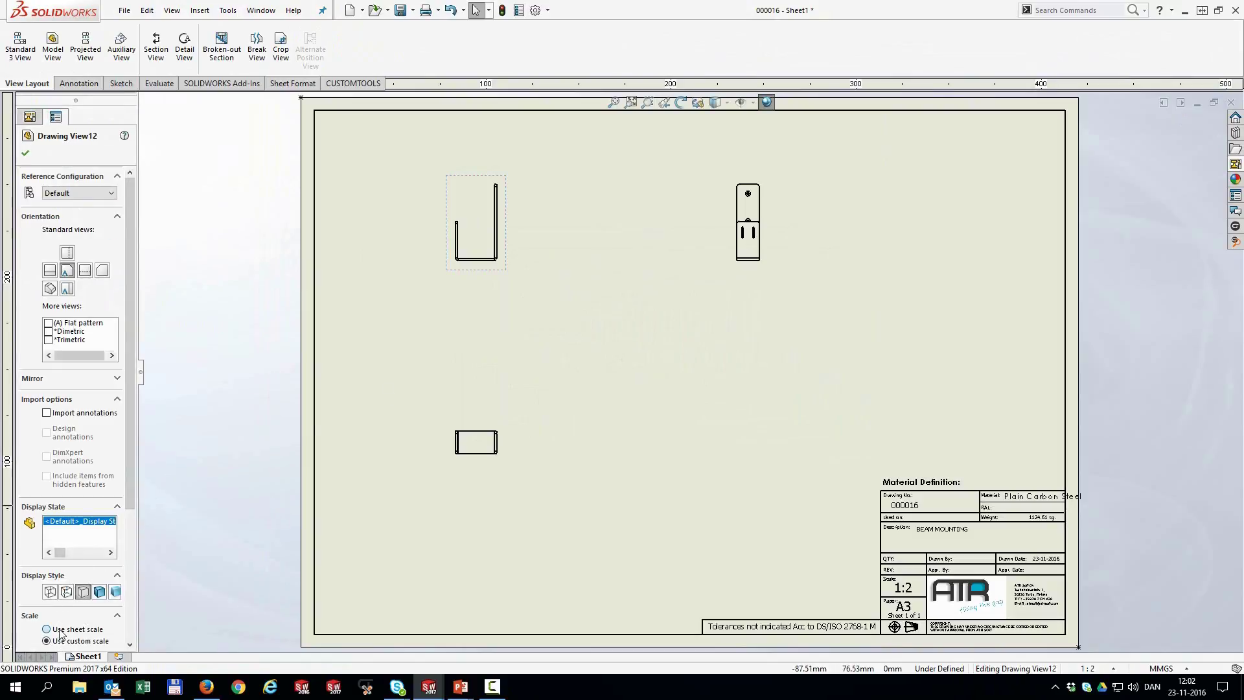
click(26, 153)
mouse_move(535, 295)
mouse_down()
mouse_move(615, 345)
mouse_move(515, 296)
mouse_move(627, 289)
mouse_move(615, 344)
mouse_move(600, 336)
mouse_up()
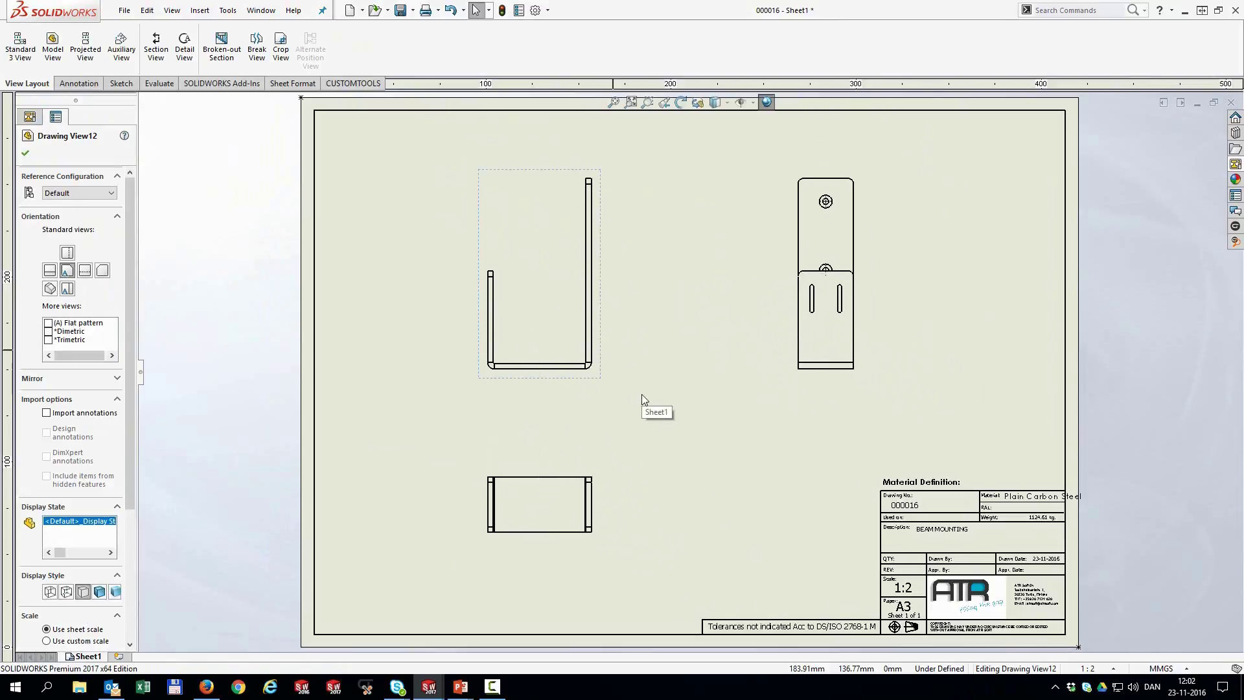
Save the drawing and the modified part, then close the drawing.
click(401, 10)
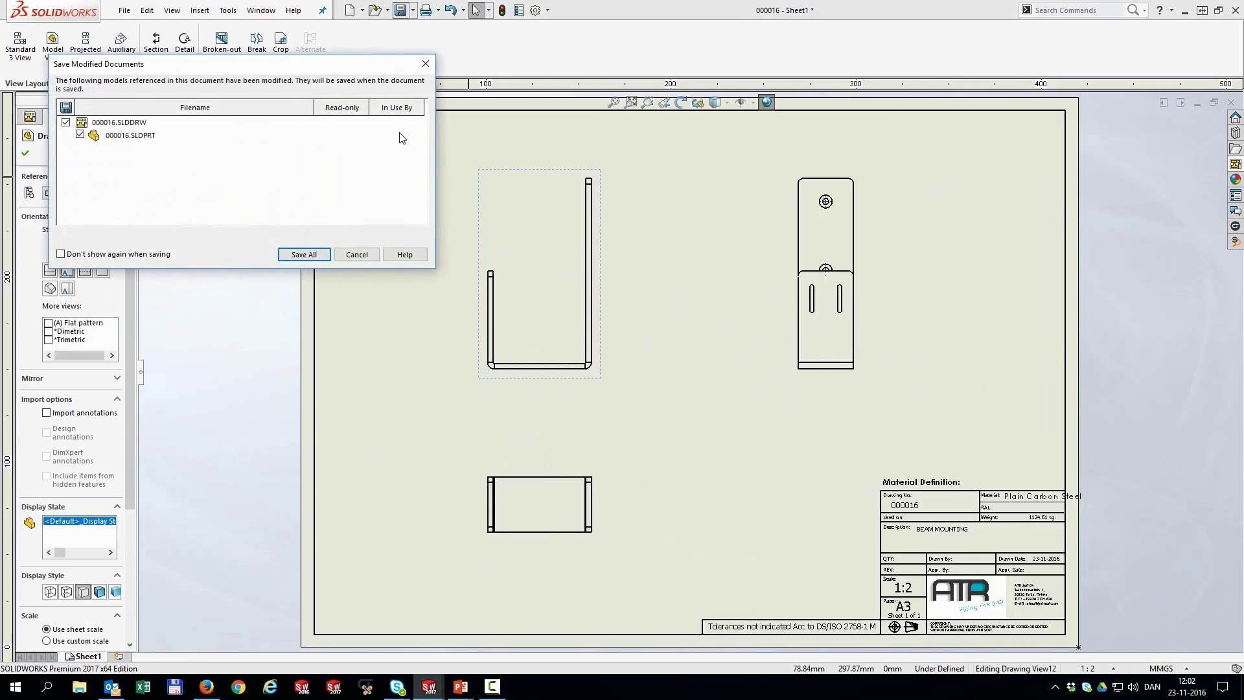
click(306, 258)
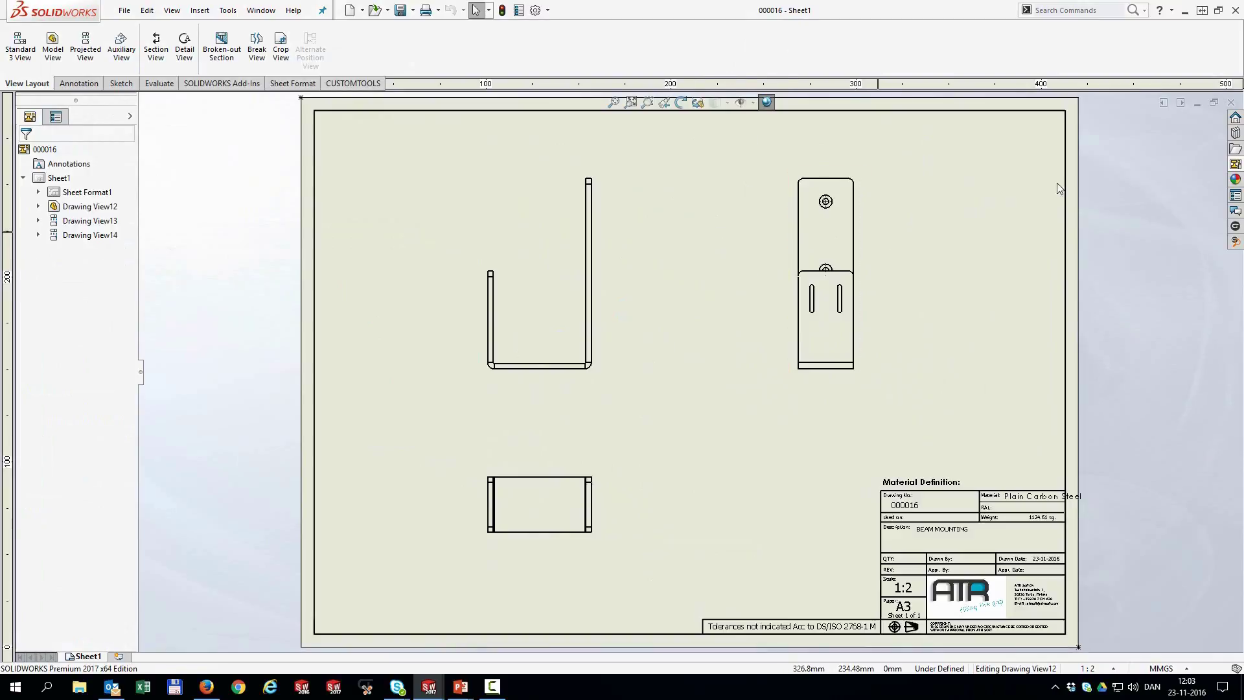
click(1231, 104)
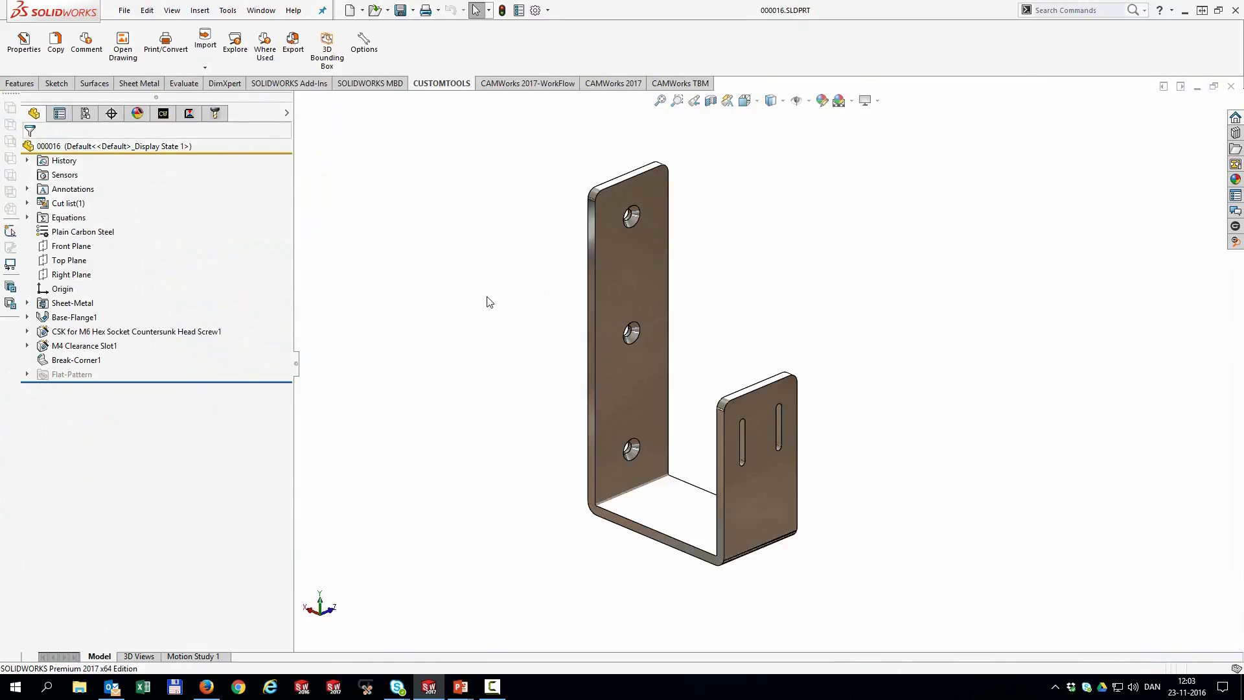
Make a new assembly from the part with 000016 placed at the origin.
click(362, 11)
click(395, 56)
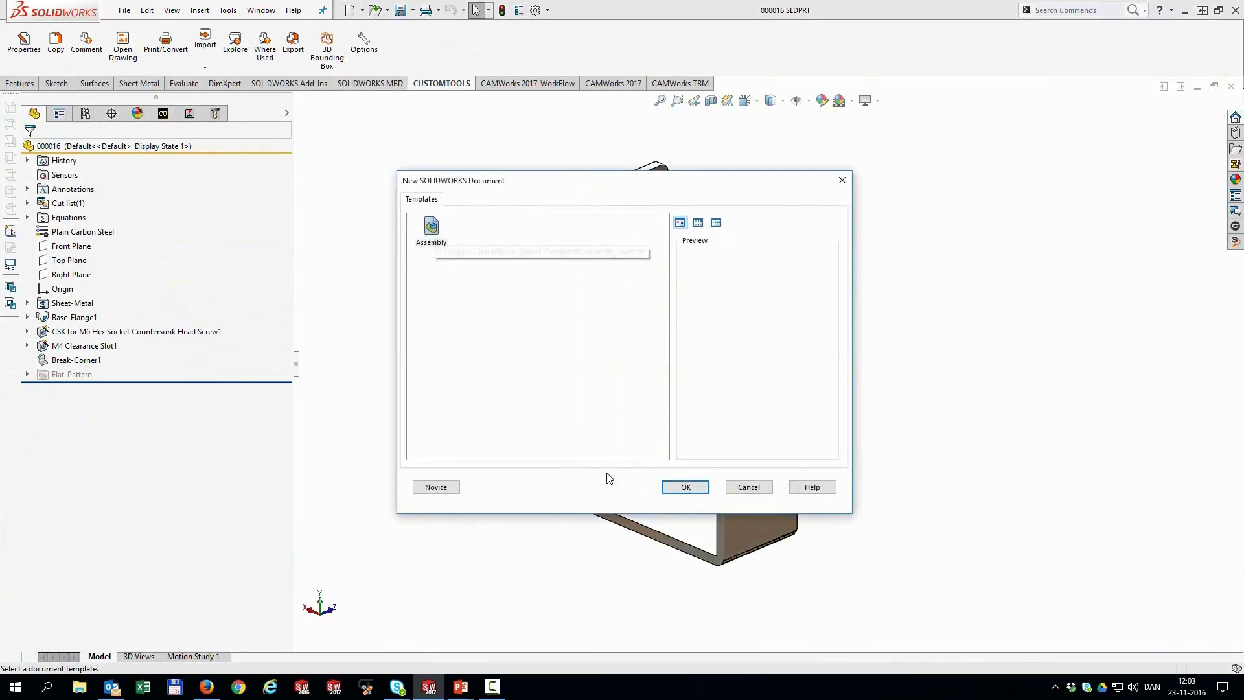
click(686, 487)
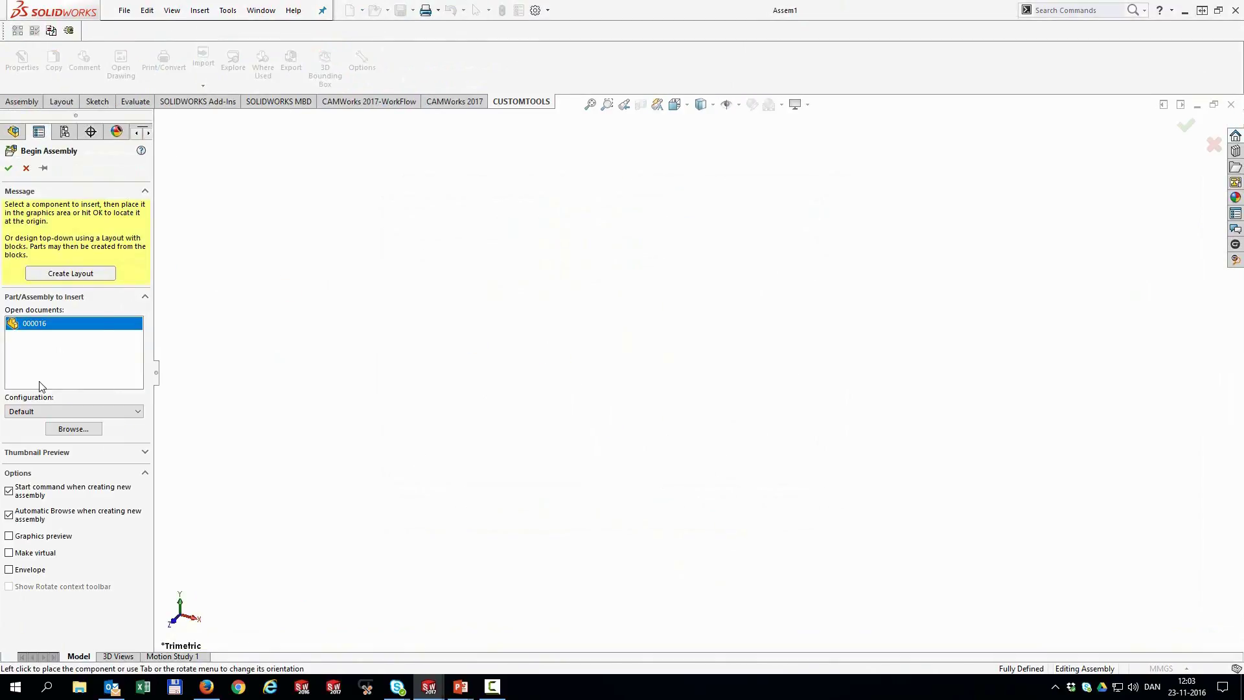
click(9, 168)
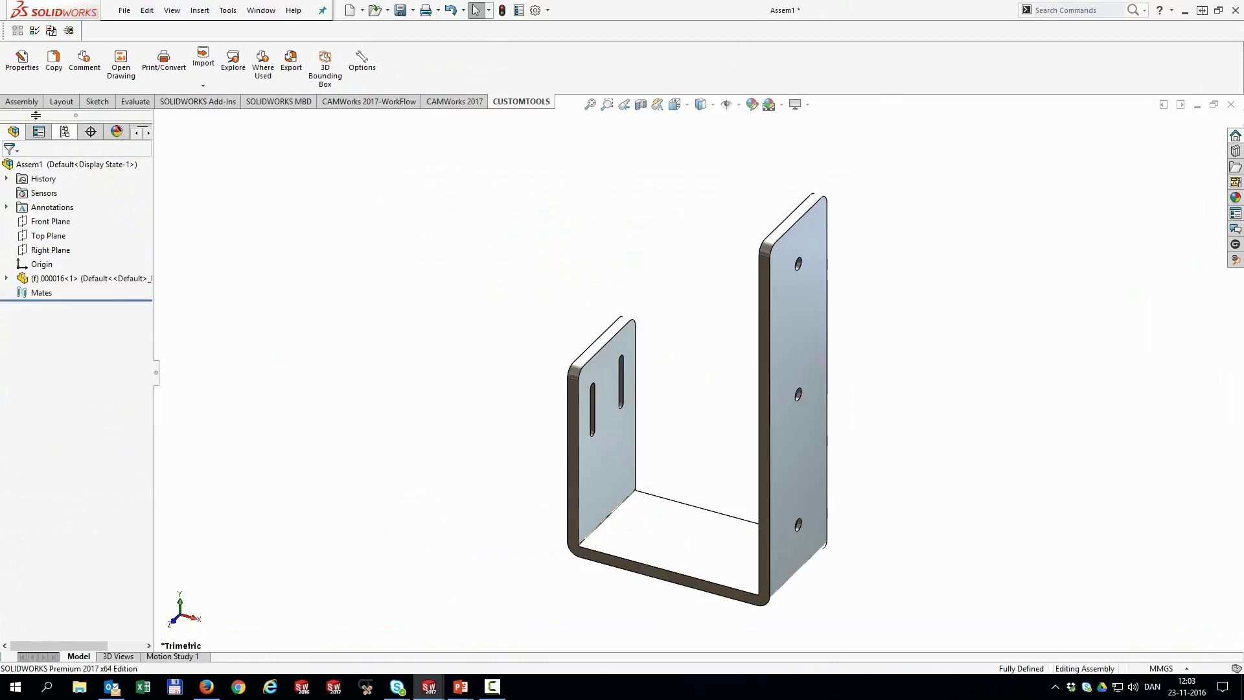
Give the assembly drawing number 000017 and description BALL, and save it as 000017.SLDASM.
click(22, 60)
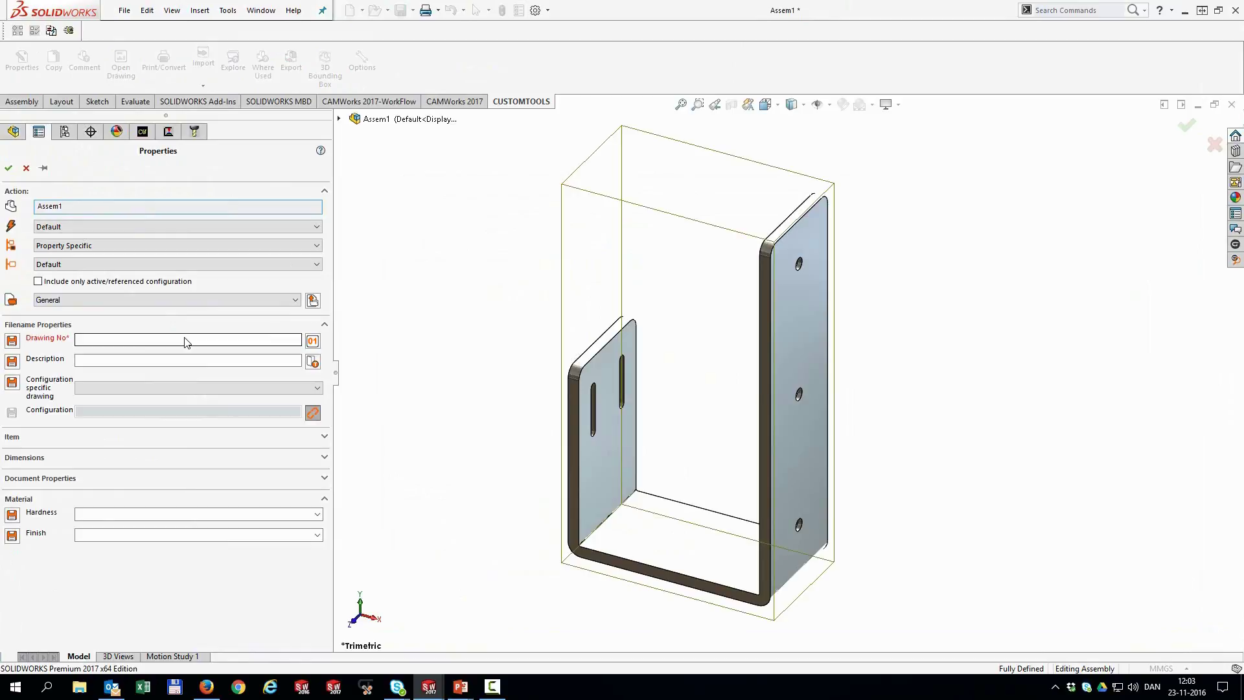
click(313, 341)
click(422, 432)
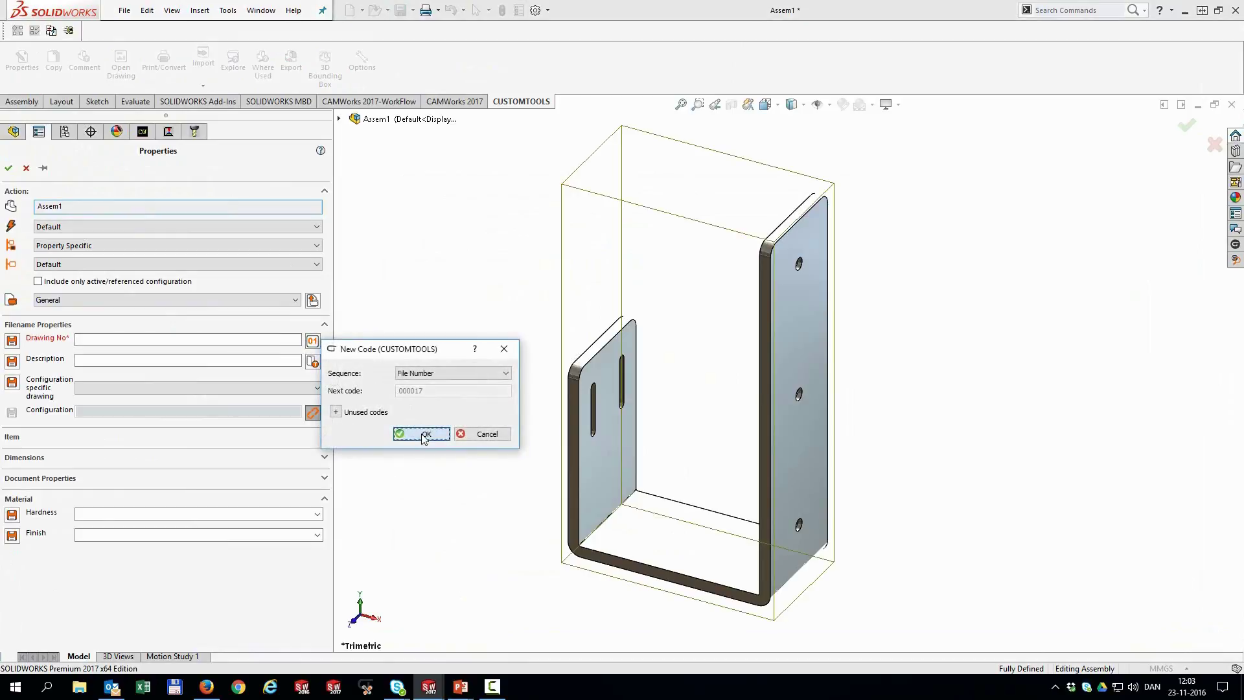
click(313, 361)
double_click(348, 436)
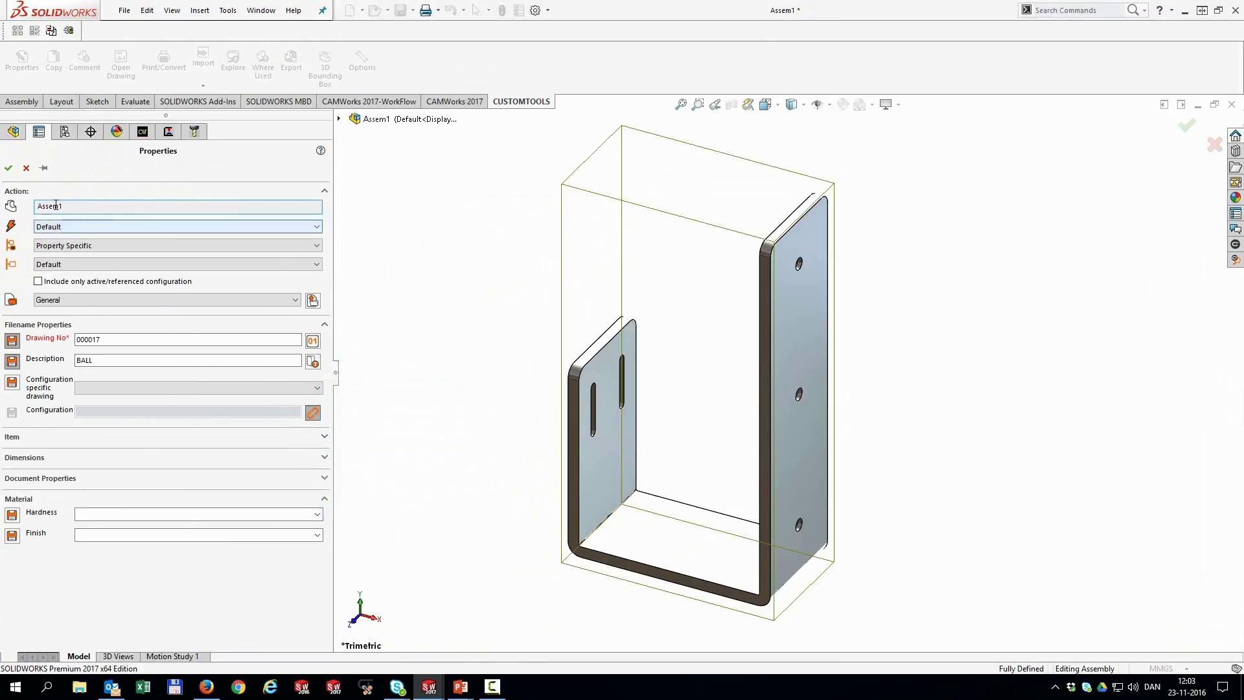
click(6, 170)
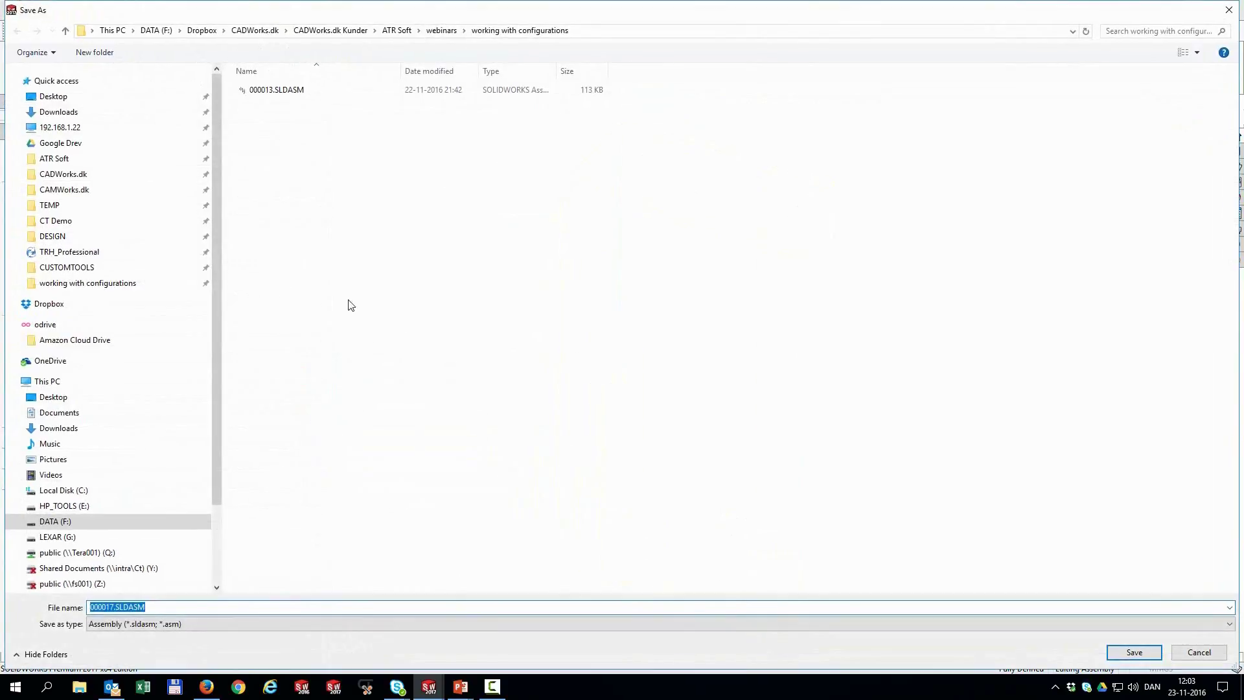
click(1133, 653)
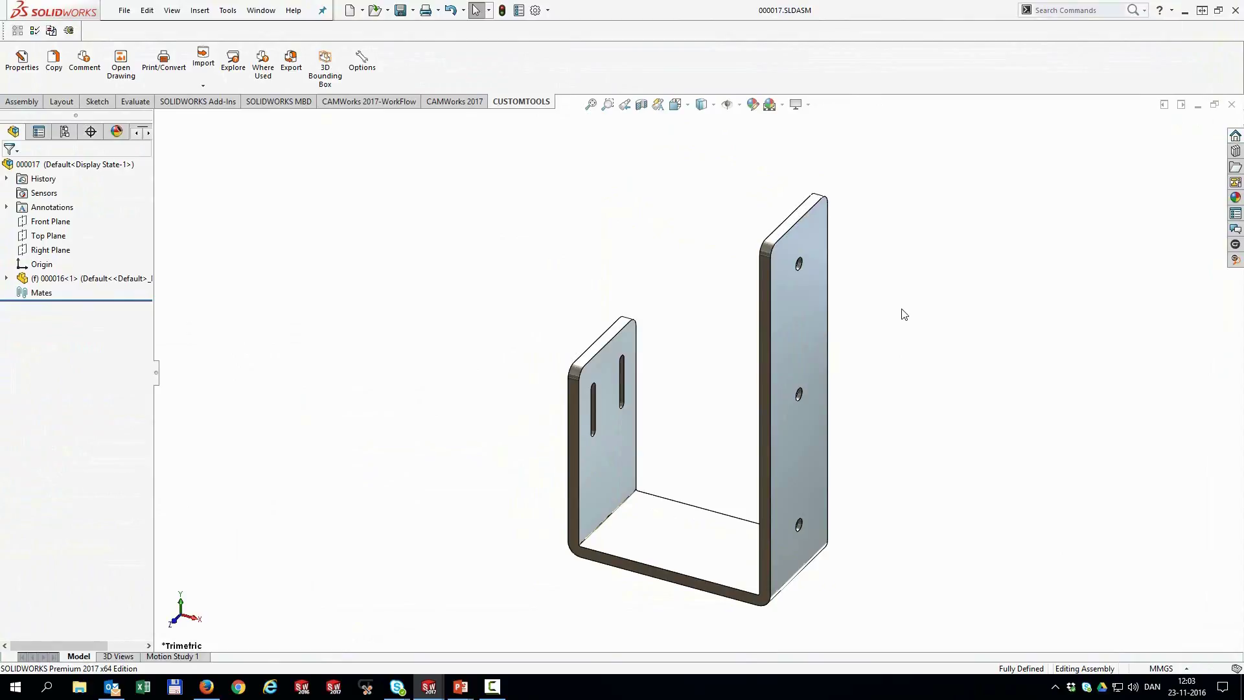
Create Part2 from the FlatBar template and show its configurations 150, 200, 250 and 300.
click(262, 11)
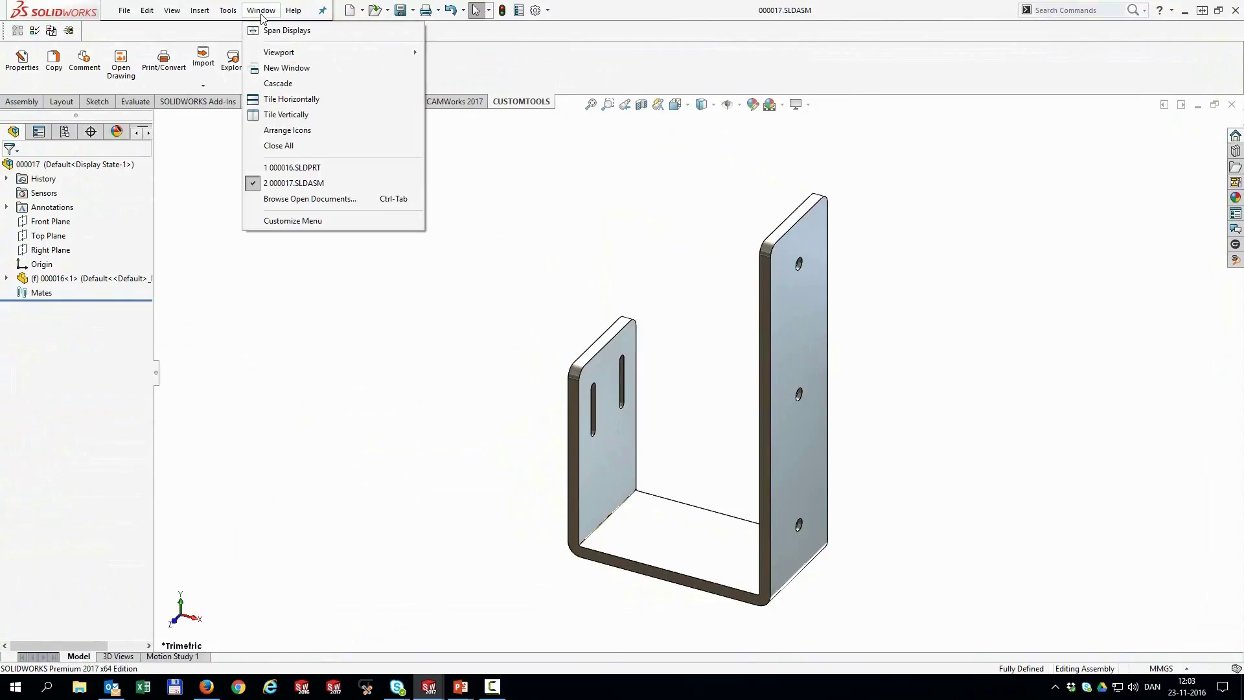
click(350, 10)
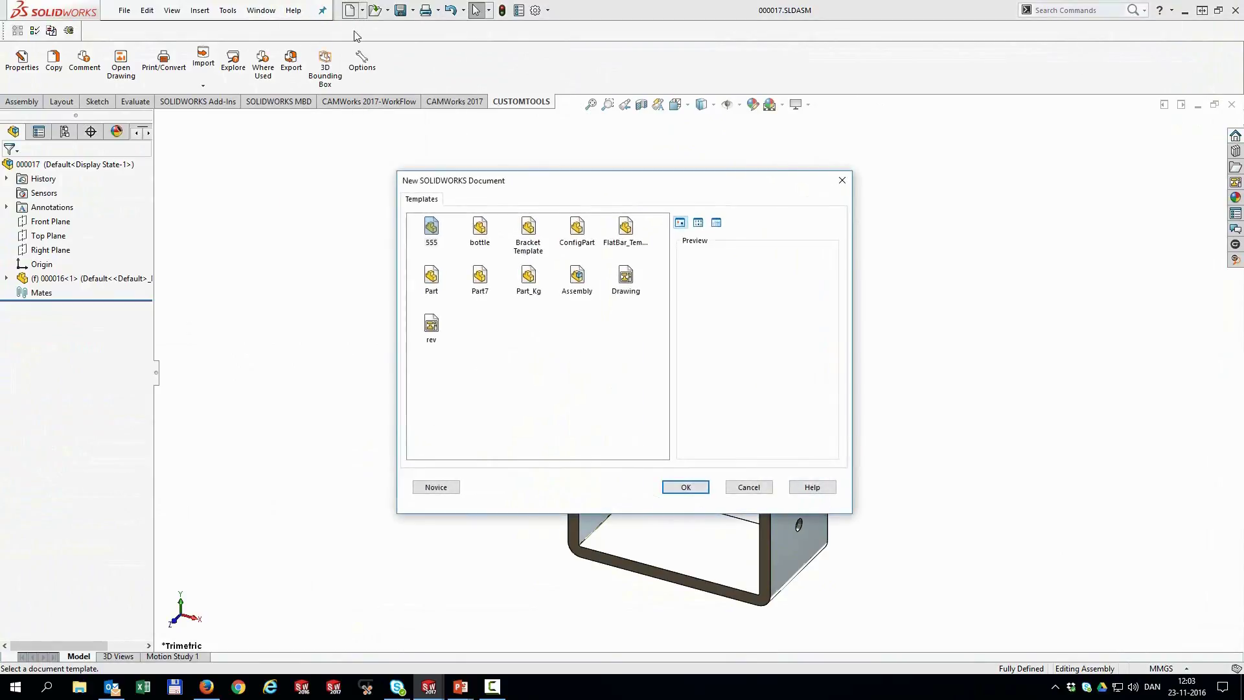
click(626, 228)
click(688, 489)
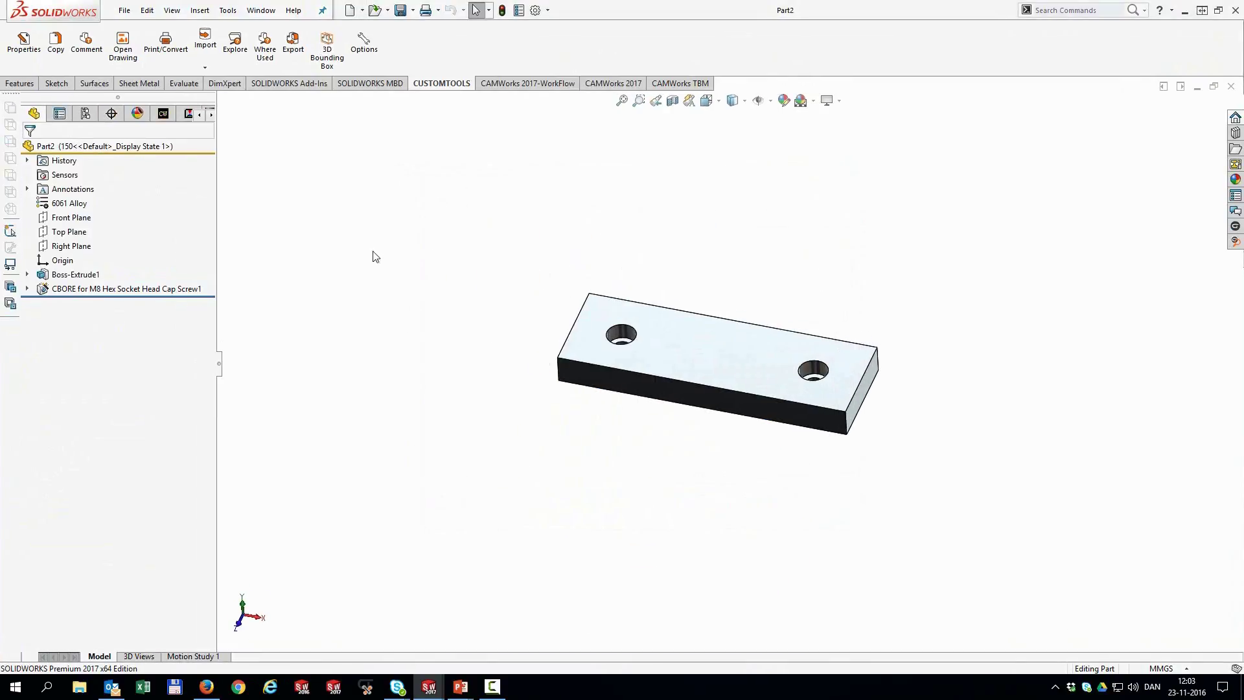
click(85, 115)
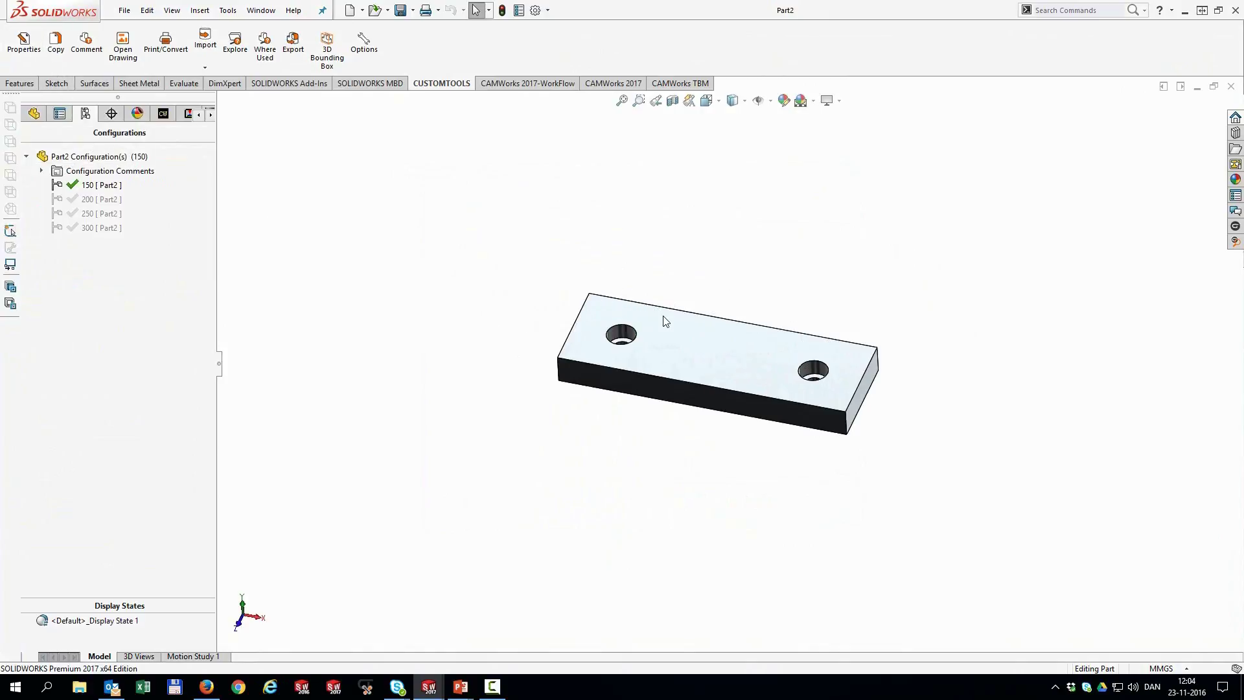
In CUSTOMTOOLS Properties, give the flat bar drawing number 000018 and description BASE.
click(35, 47)
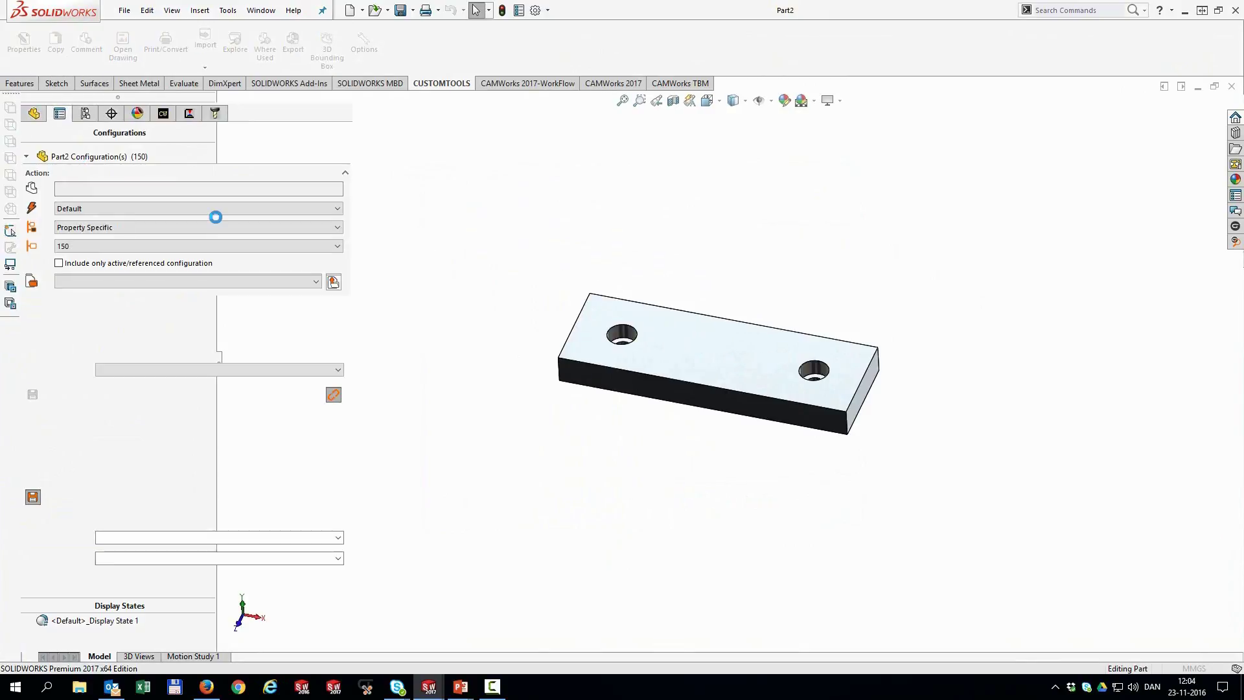
click(334, 322)
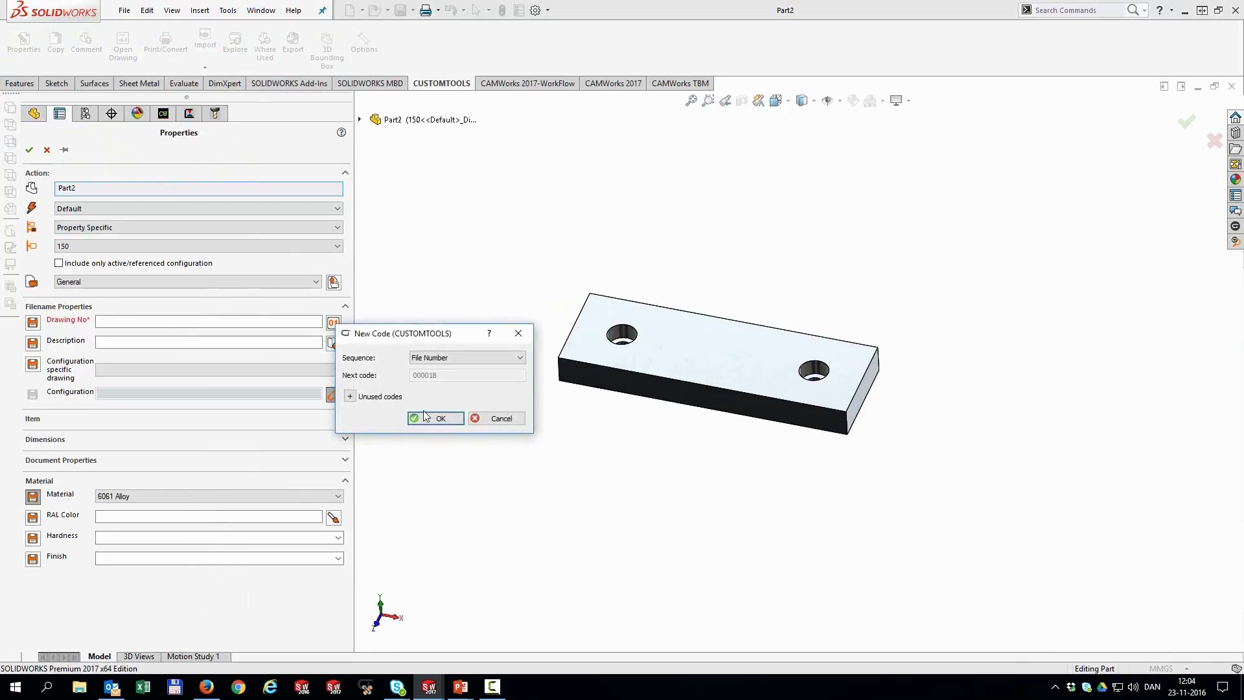
click(439, 418)
click(333, 344)
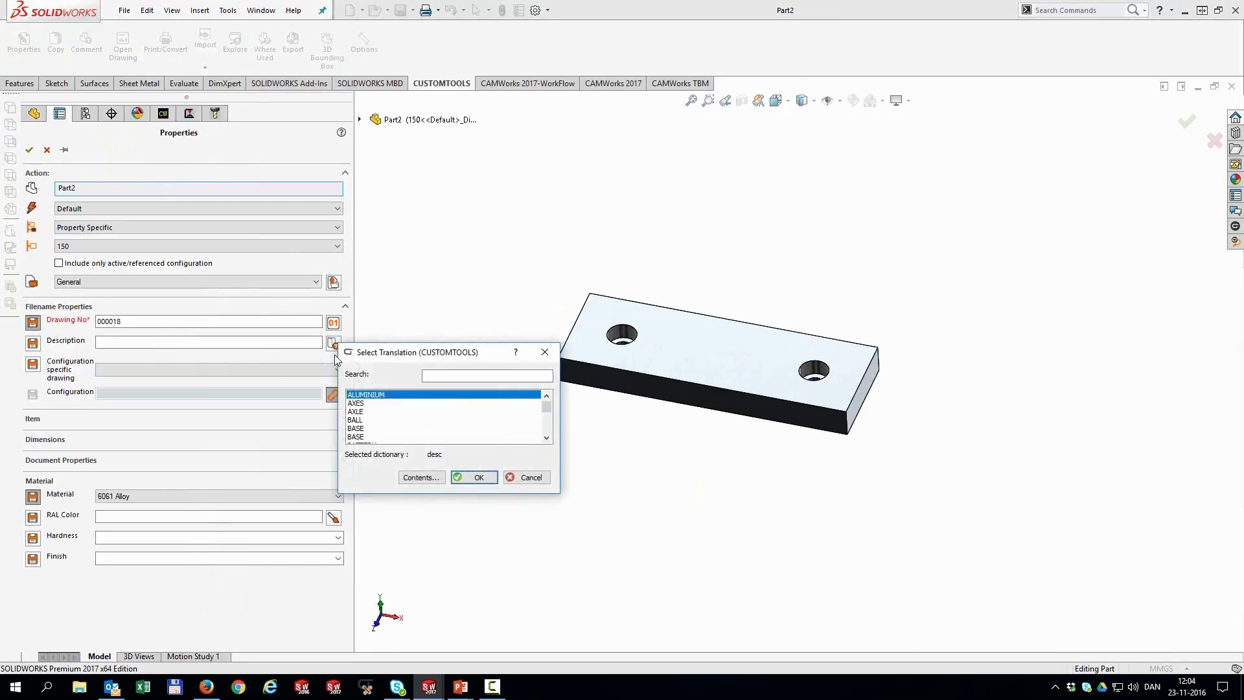
click(368, 428)
double_click(369, 433)
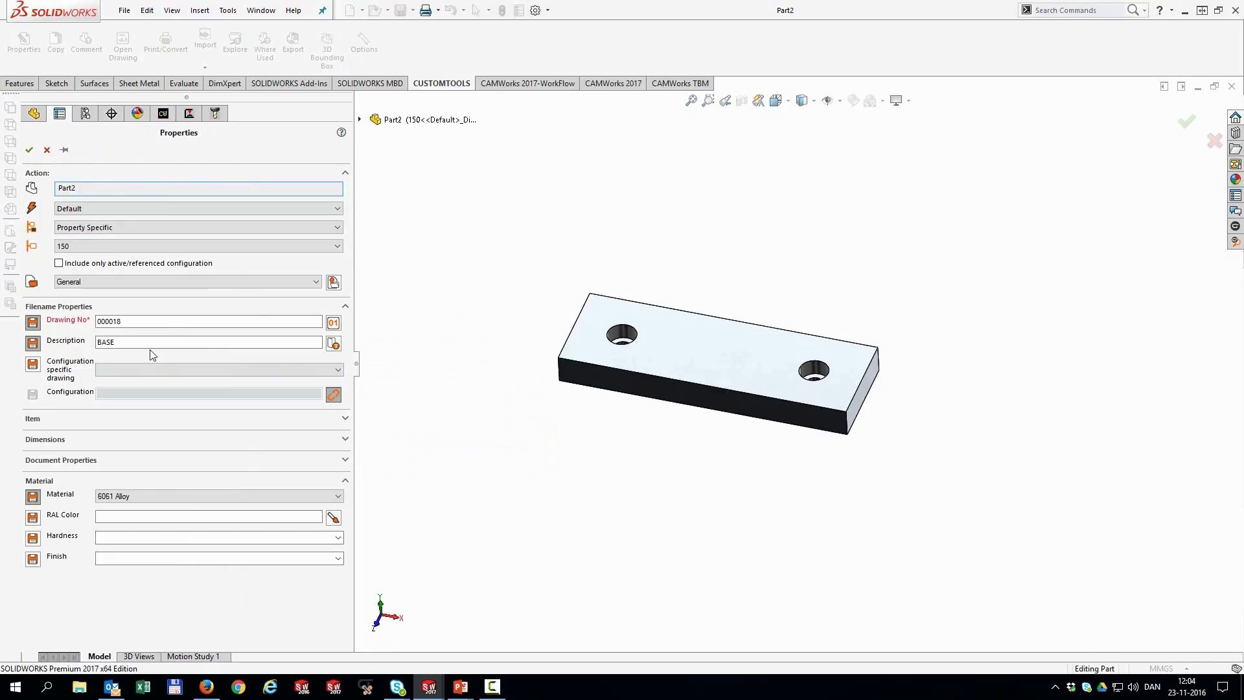
Make drawings configuration specific, link the drawing name, describe 150 as Little Guy, and save as 000018.SLDPRT.
click(102, 371)
click(103, 391)
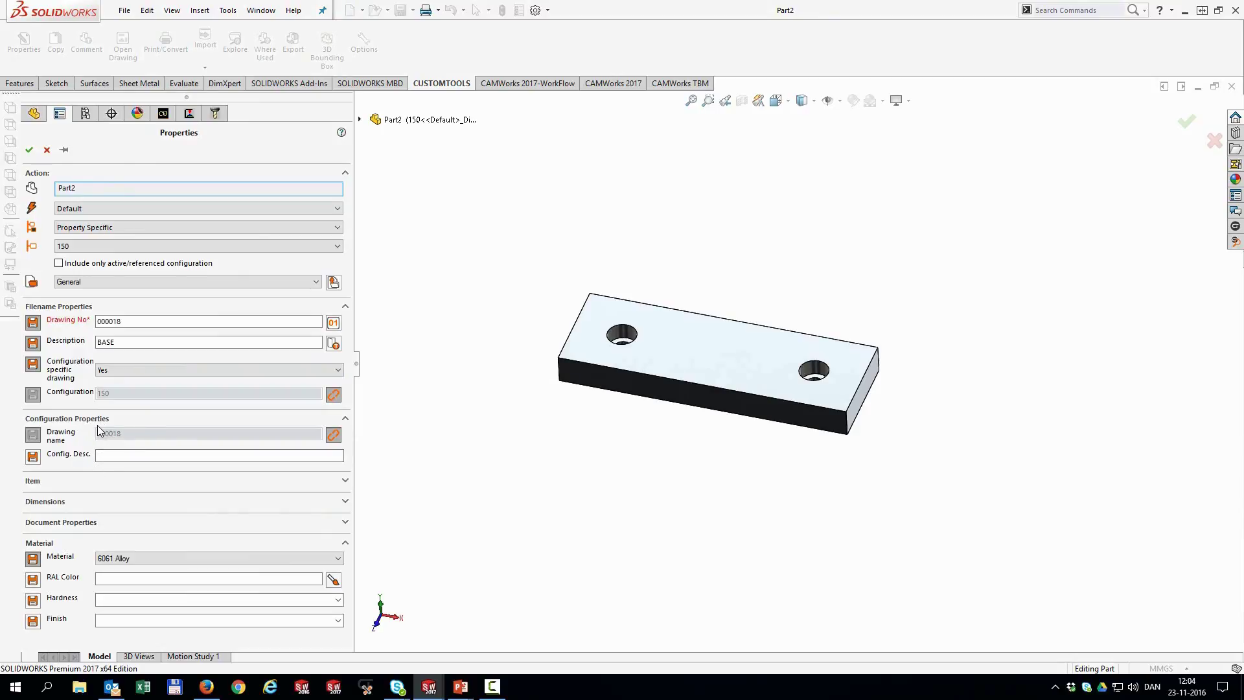
click(333, 434)
click(157, 456)
text(Litt)
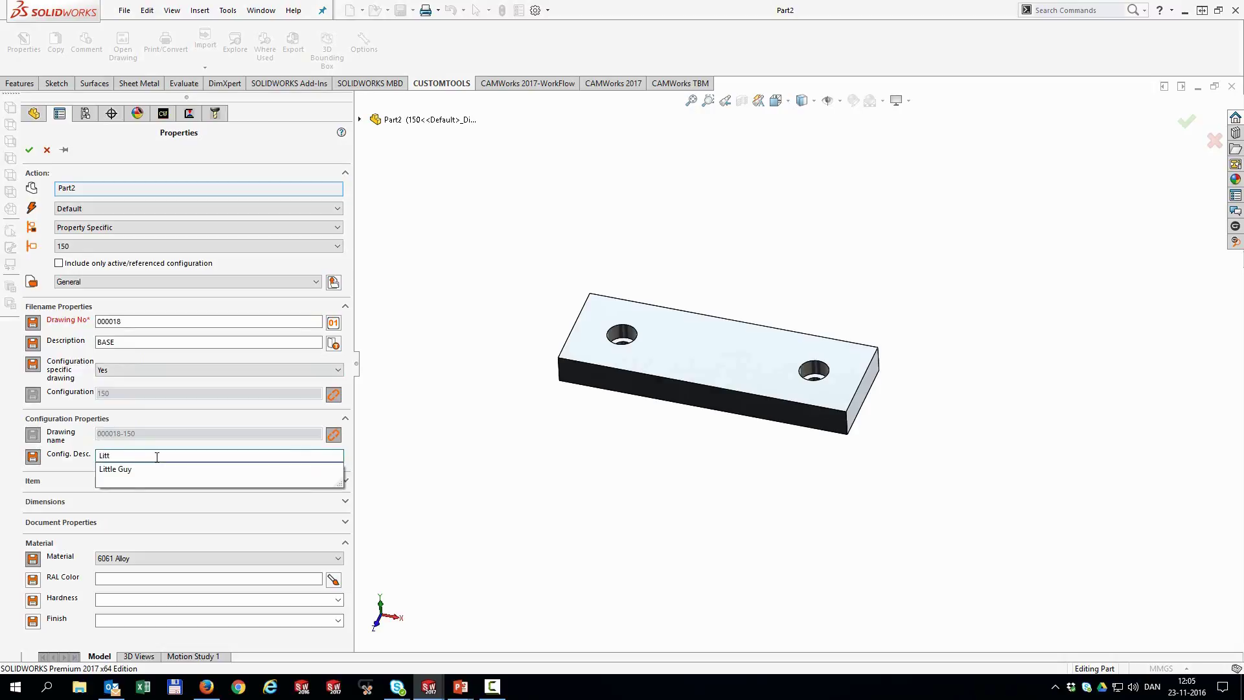
click(156, 470)
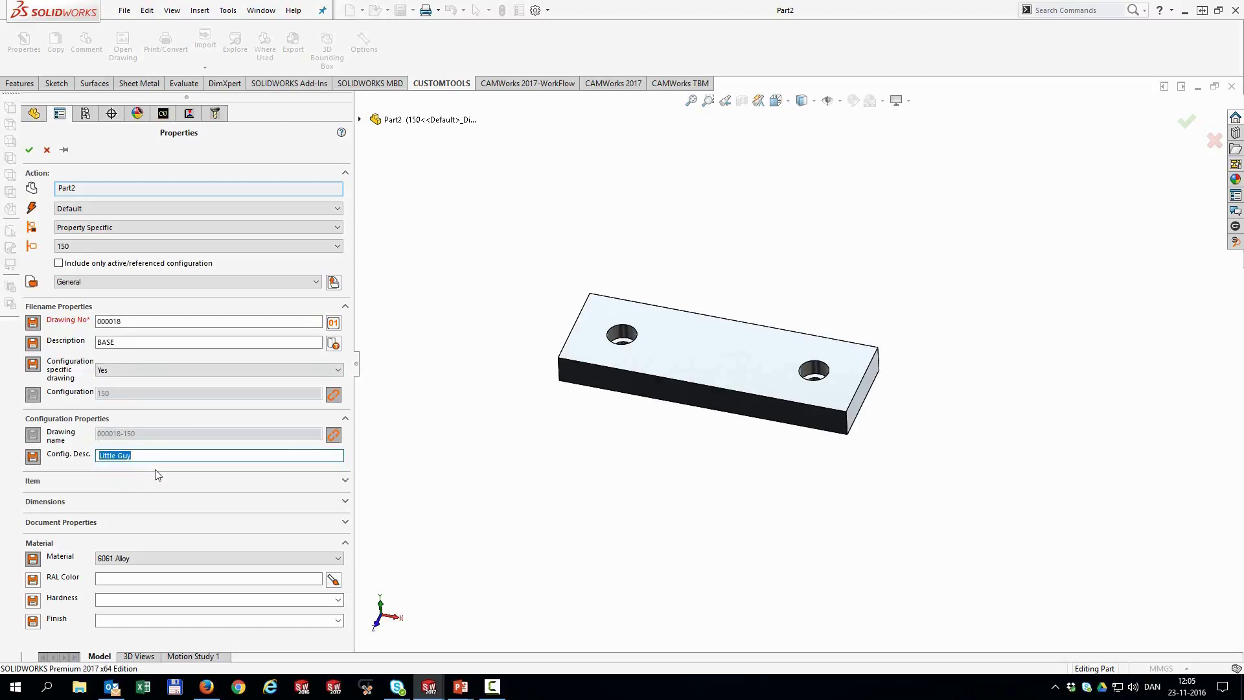
click(29, 151)
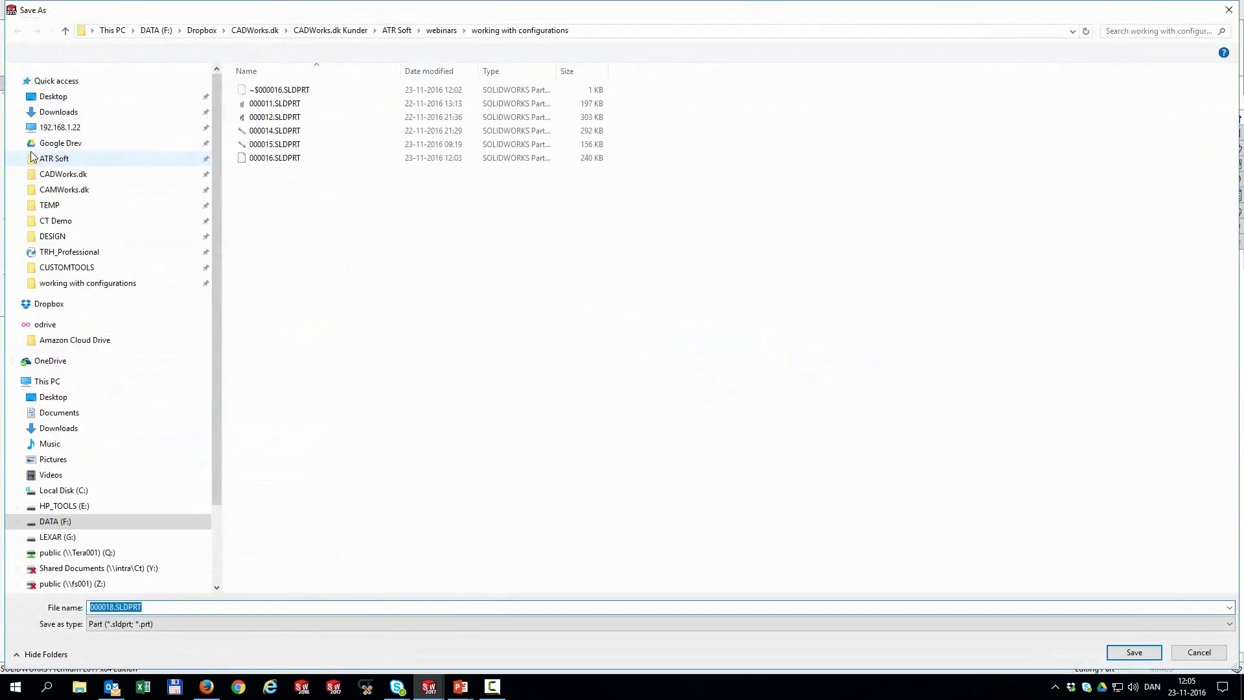
click(1134, 652)
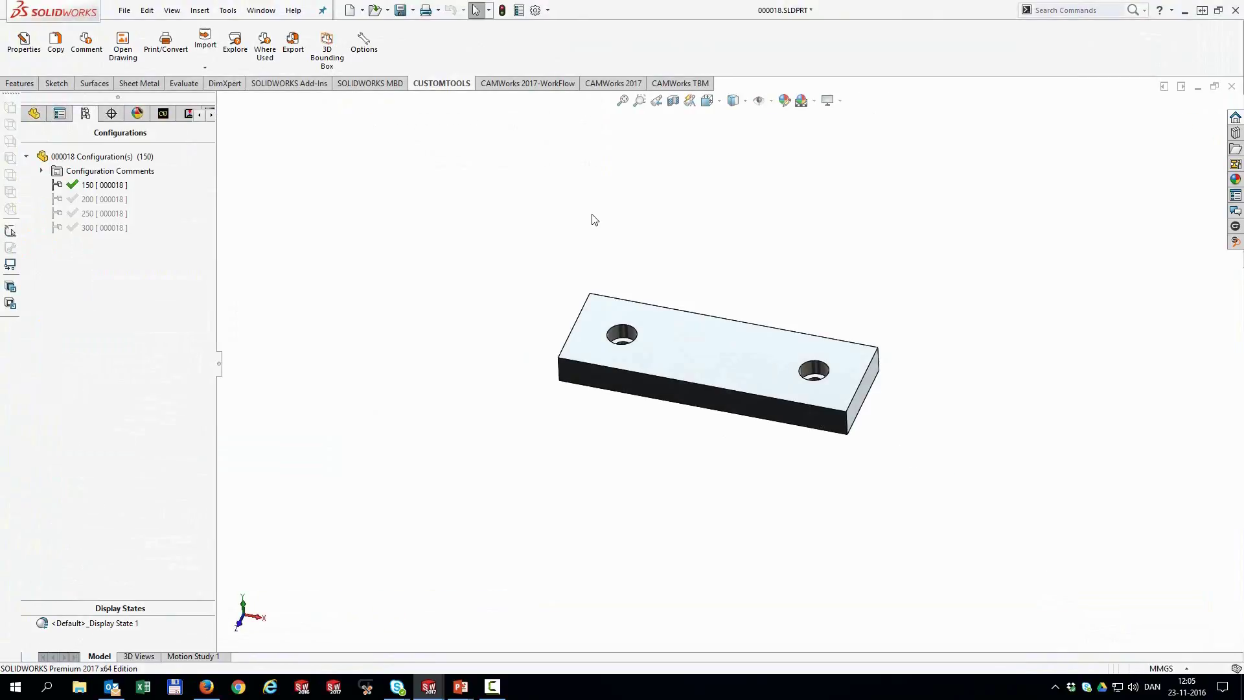
click(520, 11)
click(379, 184)
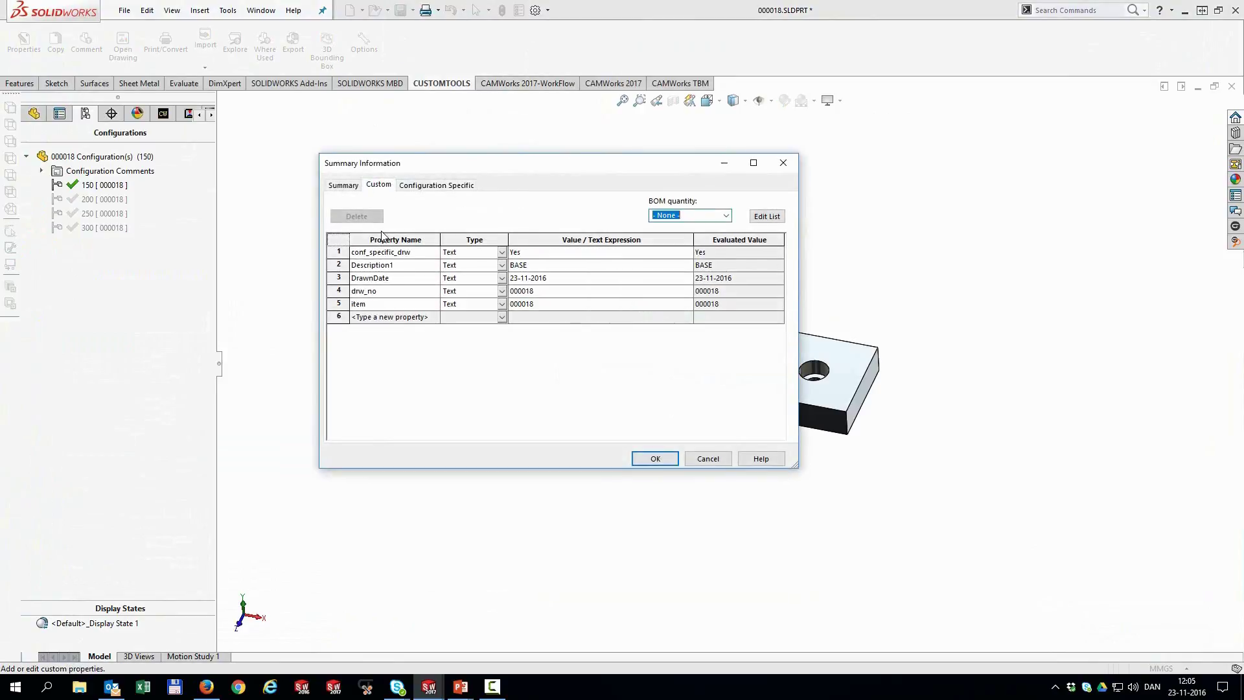
drag(339, 250, 340, 306)
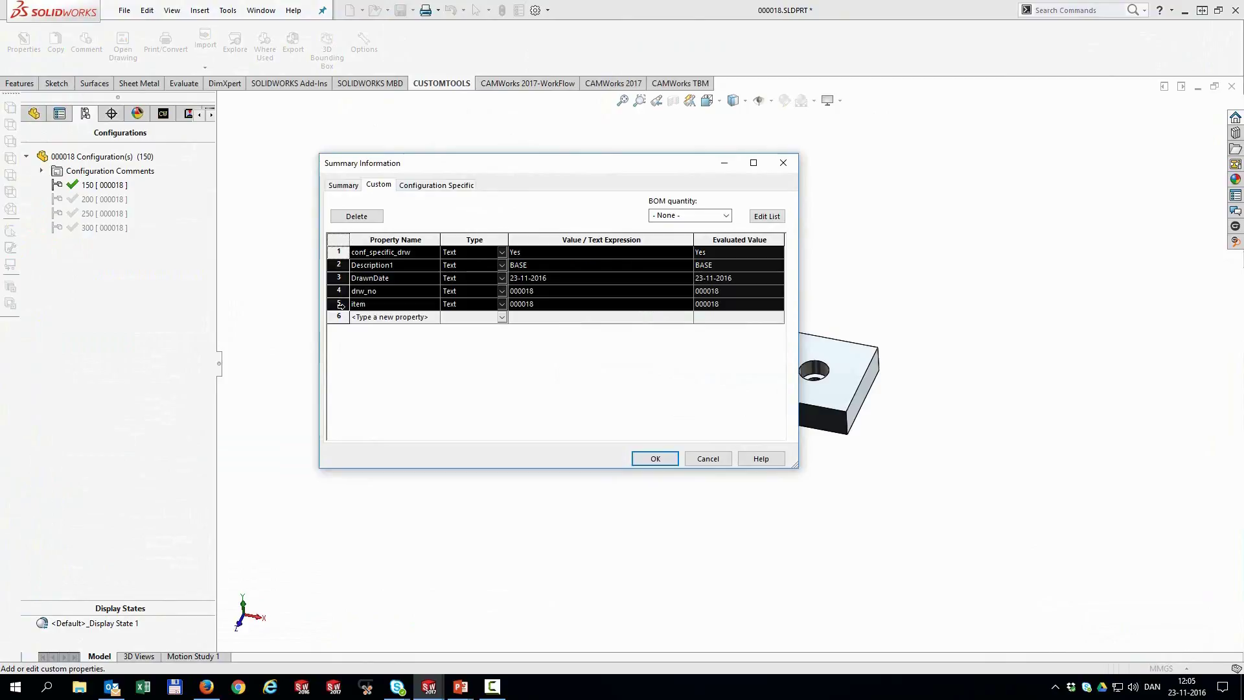
click(442, 188)
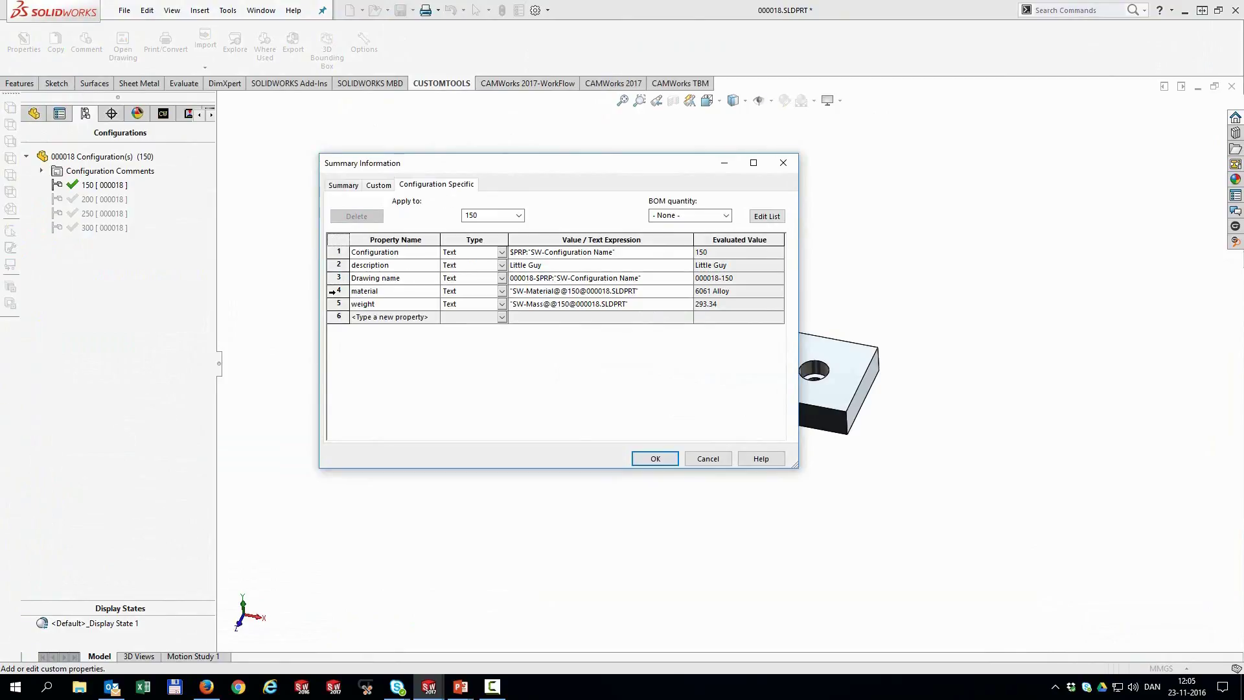
click(334, 291)
click(338, 304)
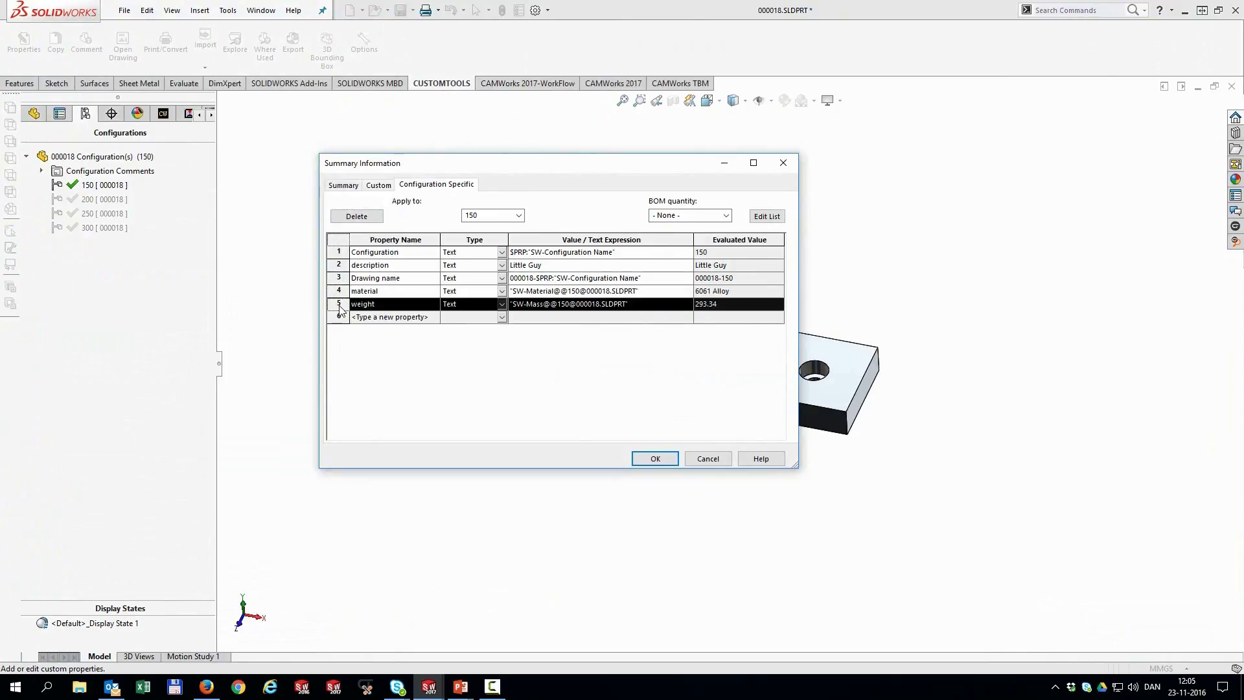
click(519, 215)
key(Down)
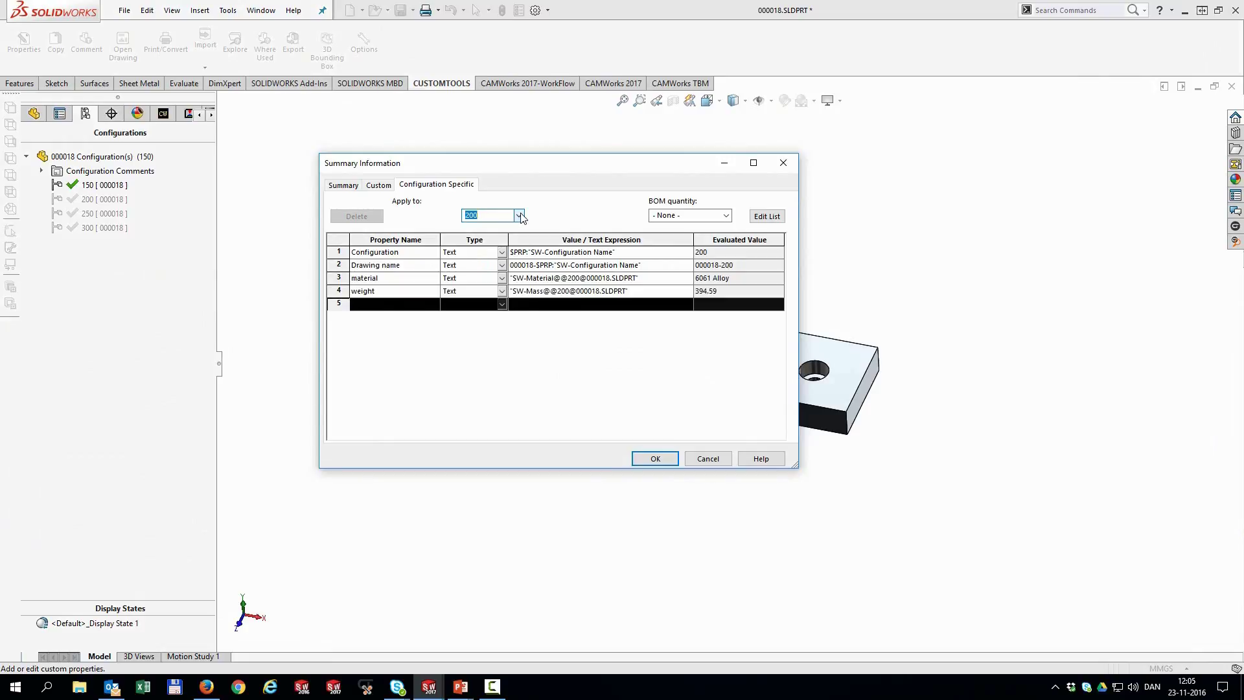
key(Down)
key(Down)
key(Up)
key(Up)
key(Up)
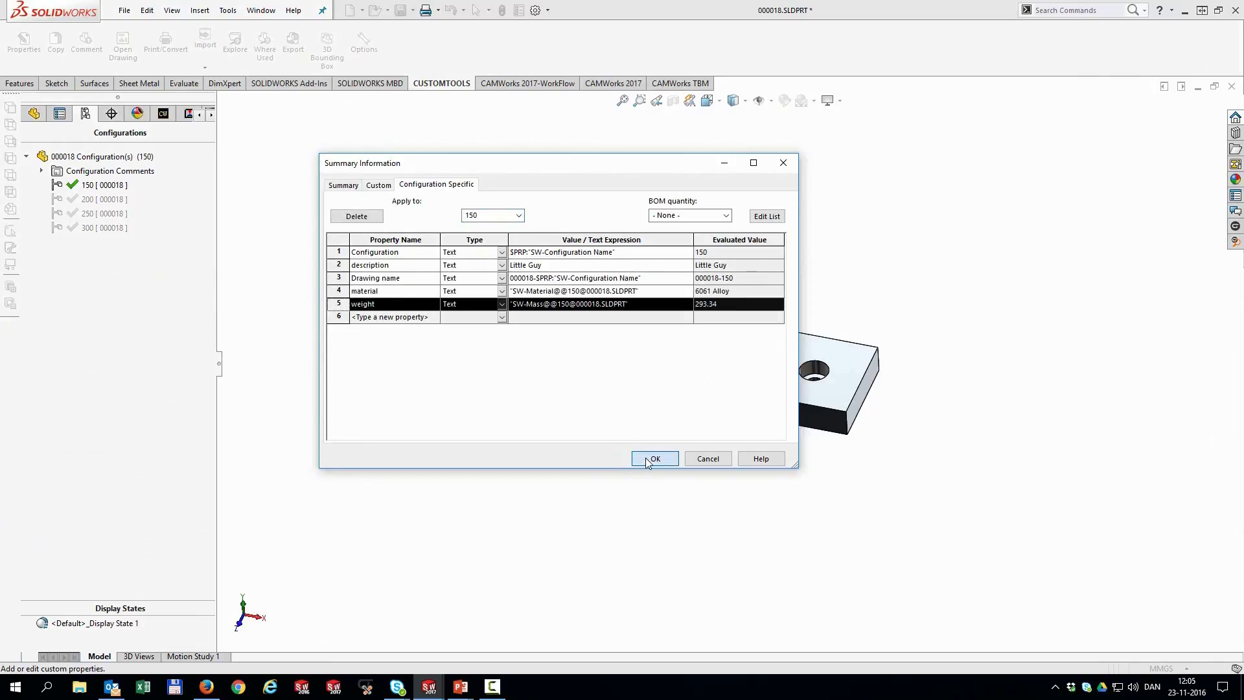
click(650, 458)
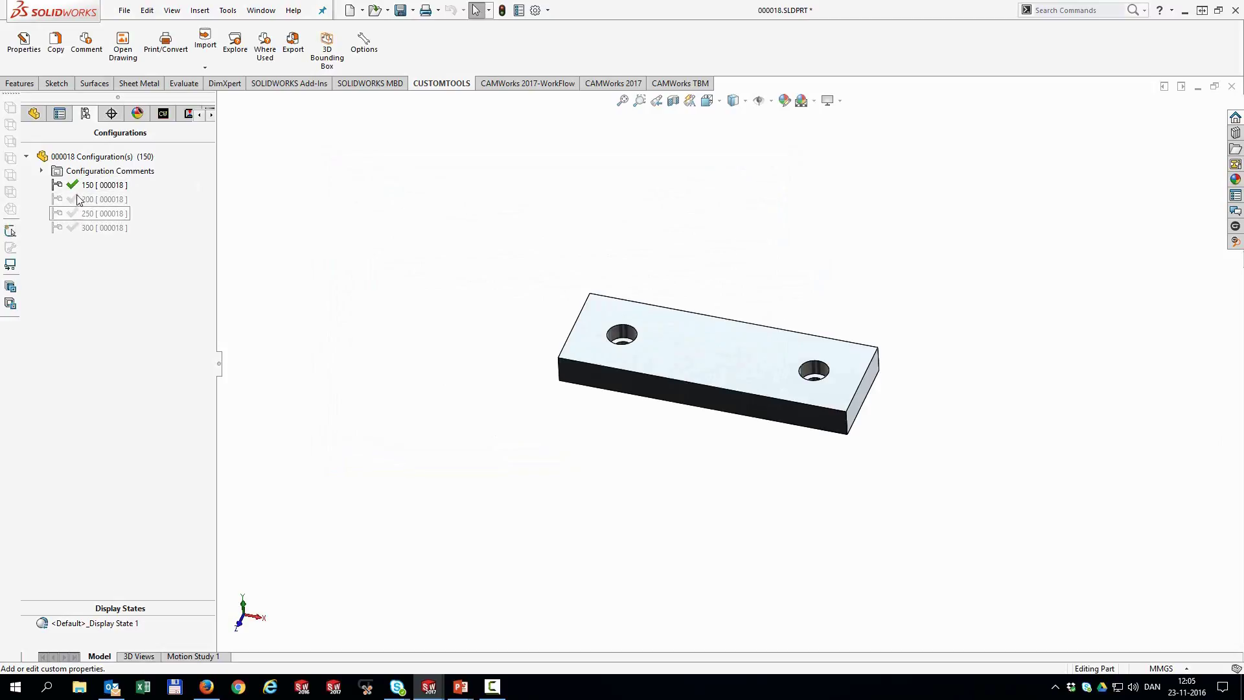
Pin the properties form and describe configuration 200 as 'The 200'.
click(28, 53)
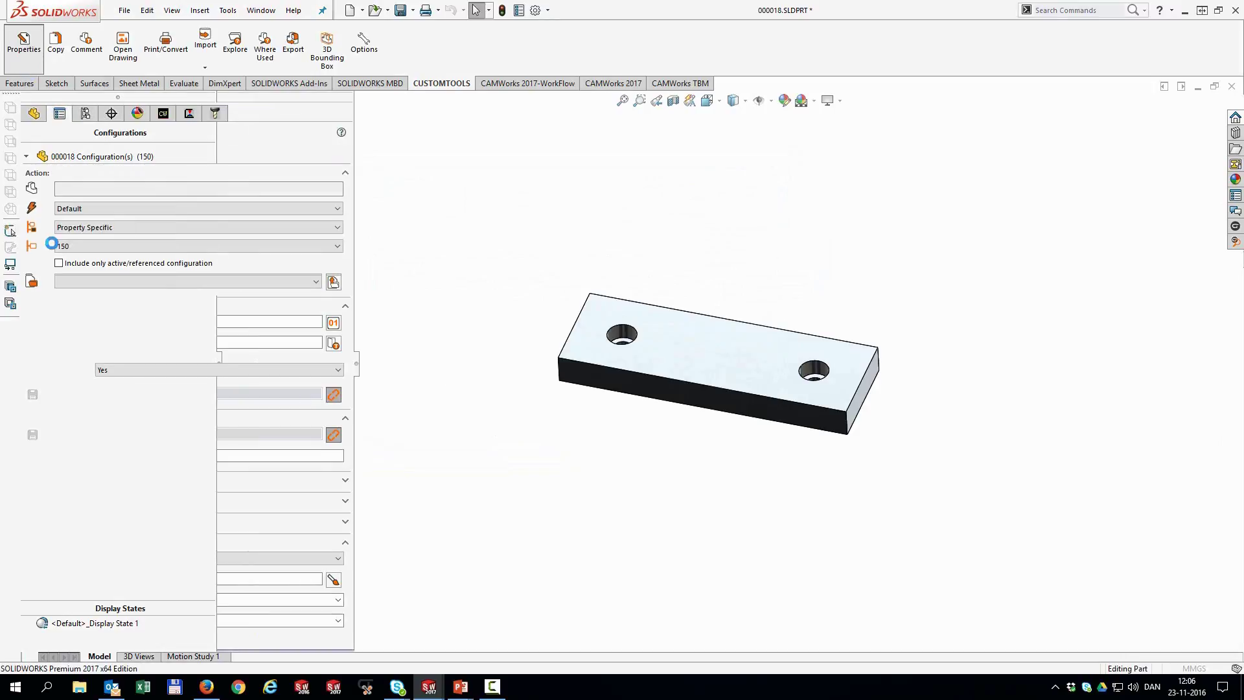
click(64, 150)
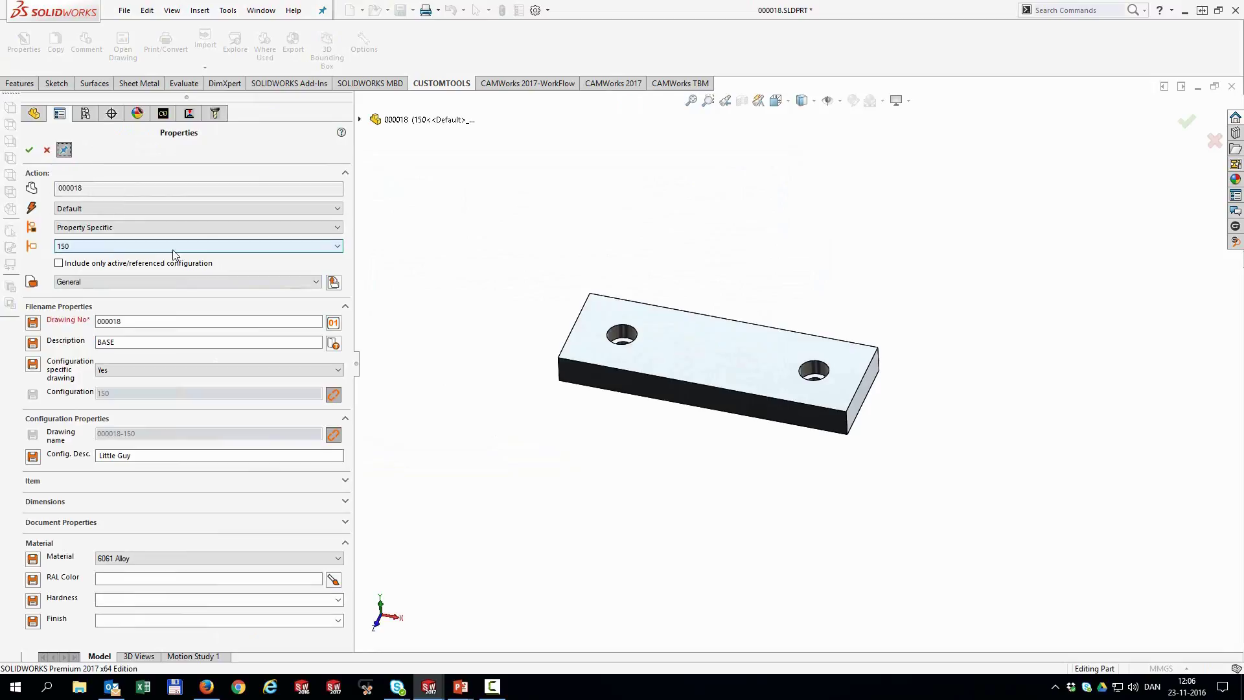
click(141, 248)
click(140, 263)
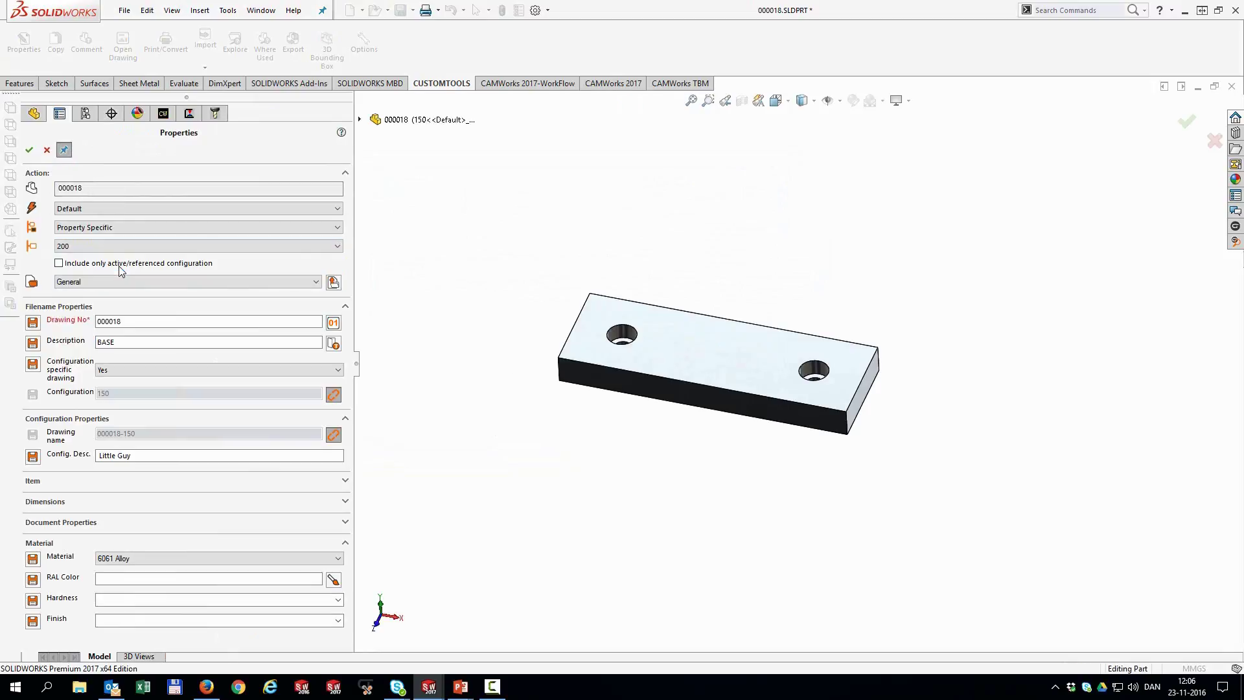
click(122, 458)
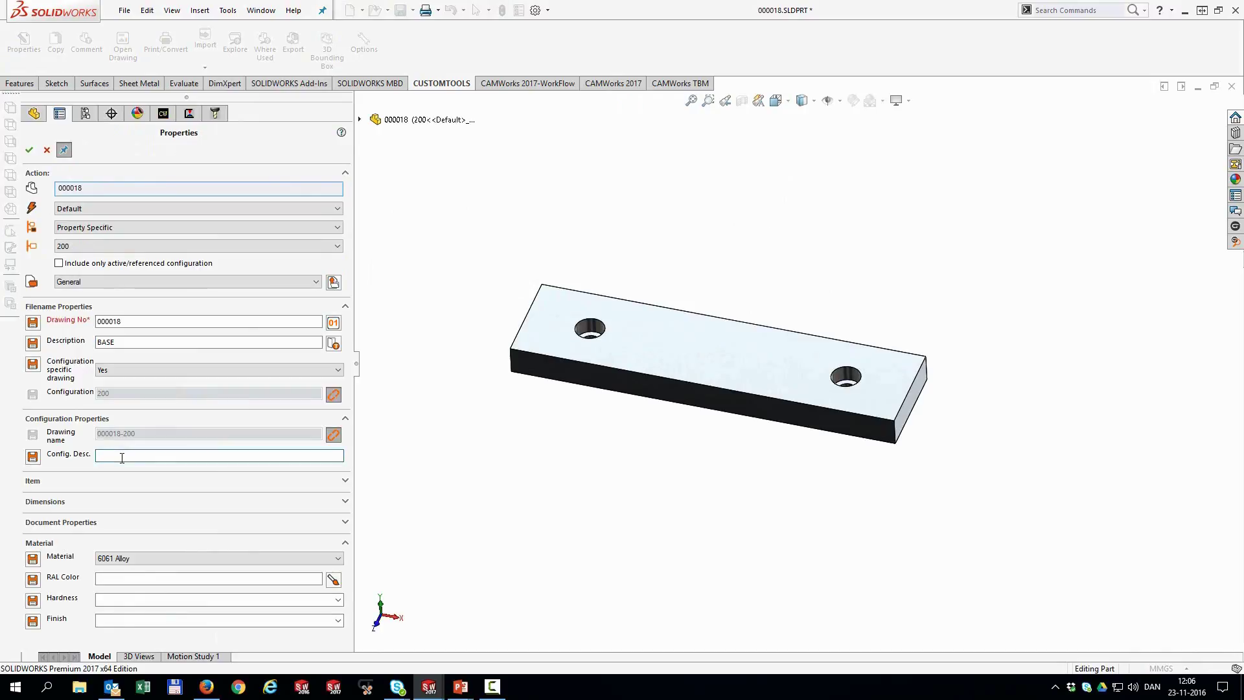
text(The 200)
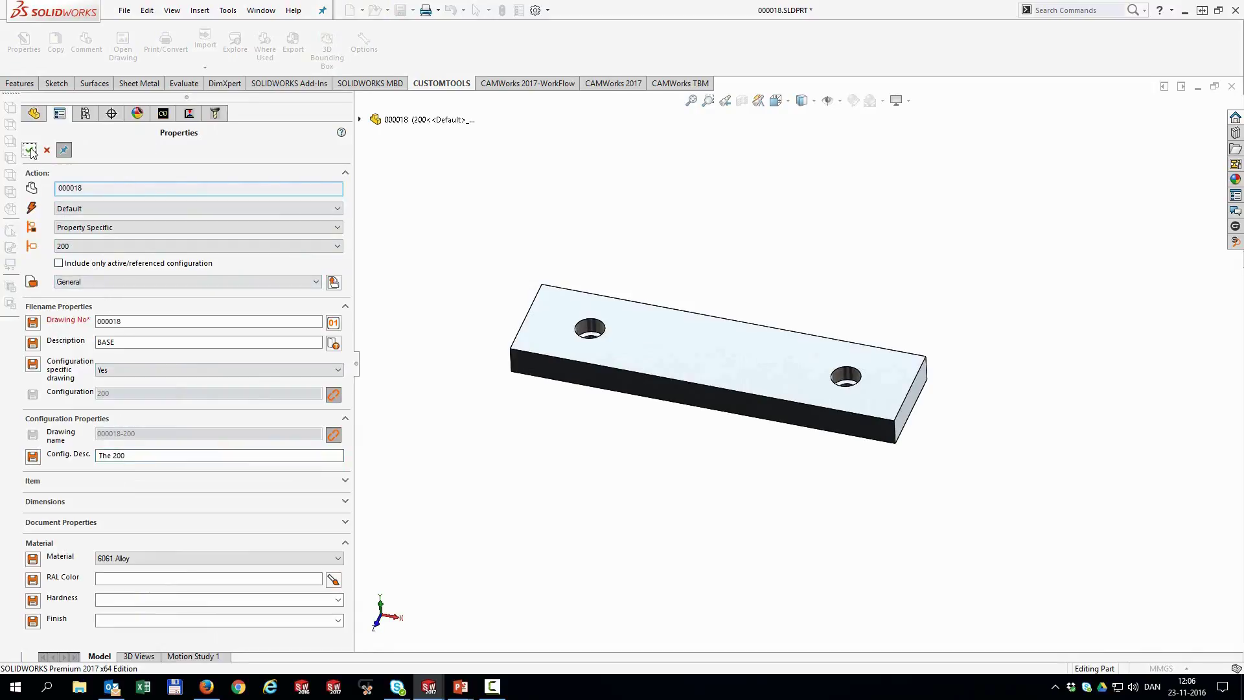
Describe configuration 250 as '250 baby!'.
click(83, 248)
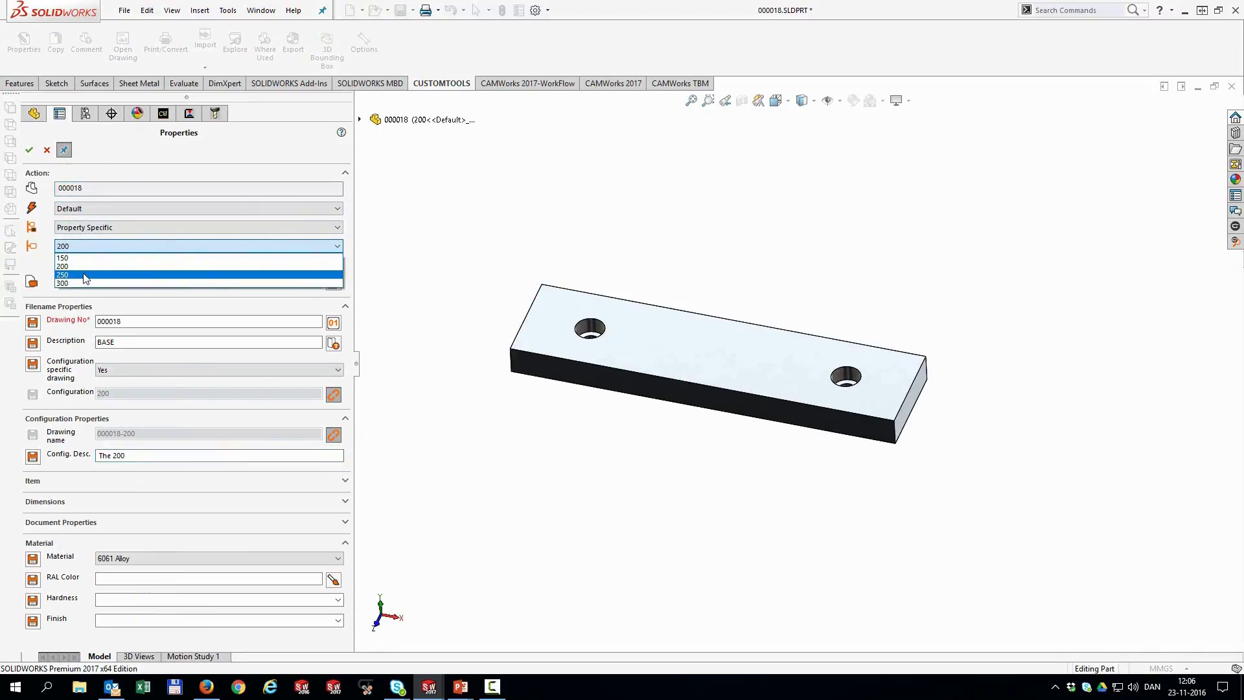
click(83, 272)
click(133, 456)
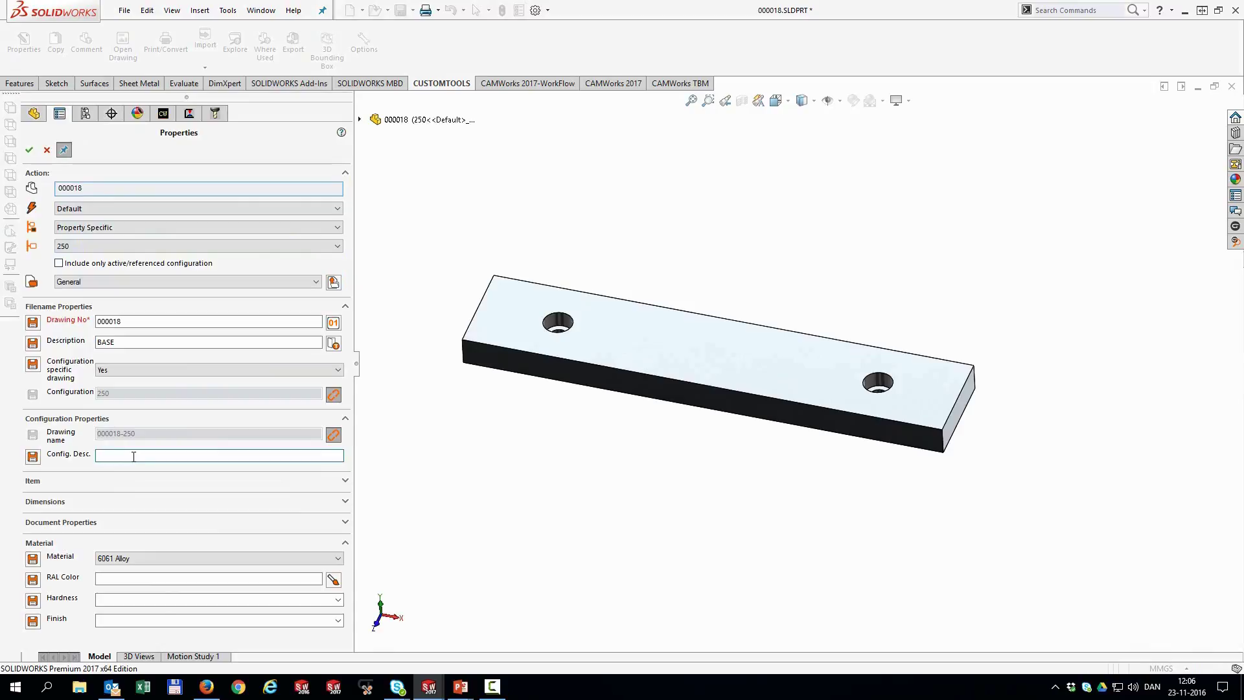
text(2)
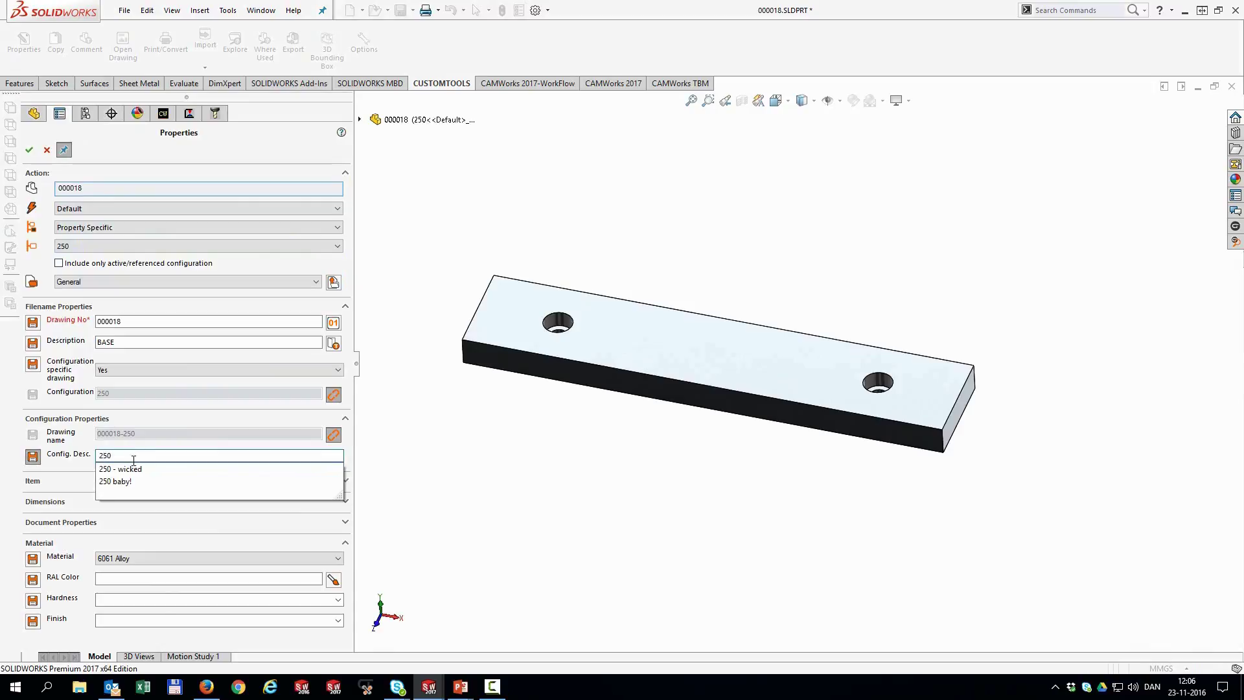
text(50)
click(117, 481)
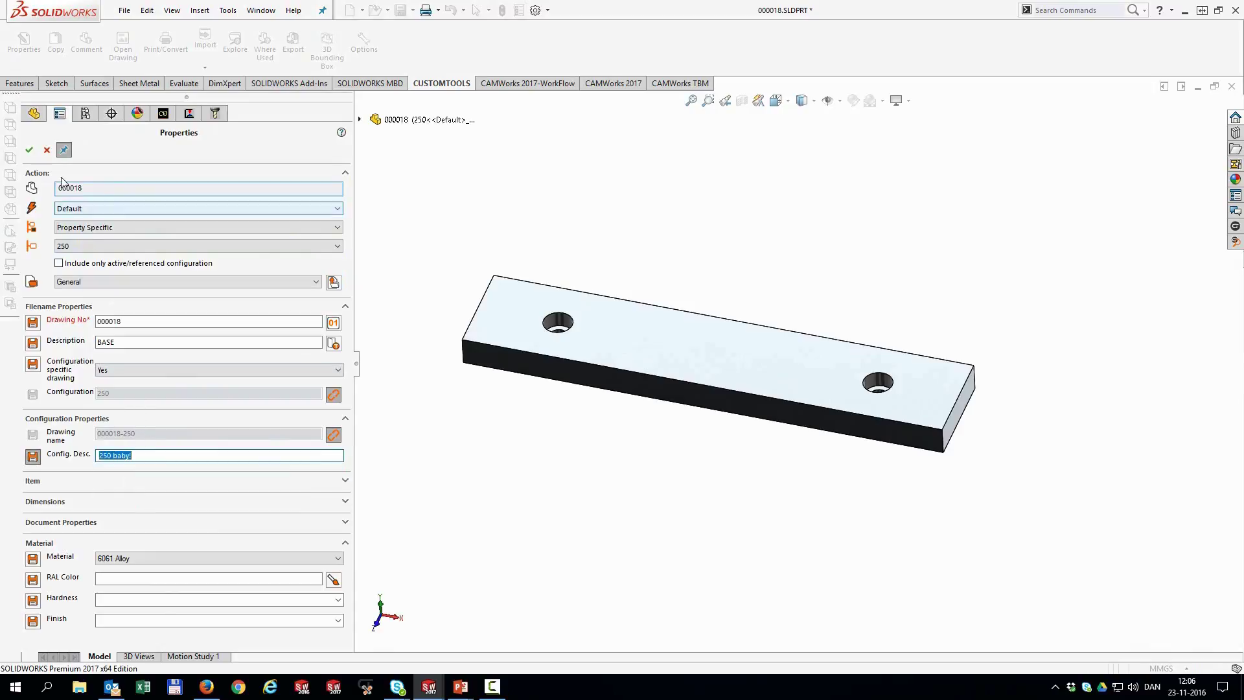
Describe configuration 300 as 'big guy' and close the properties form.
click(71, 245)
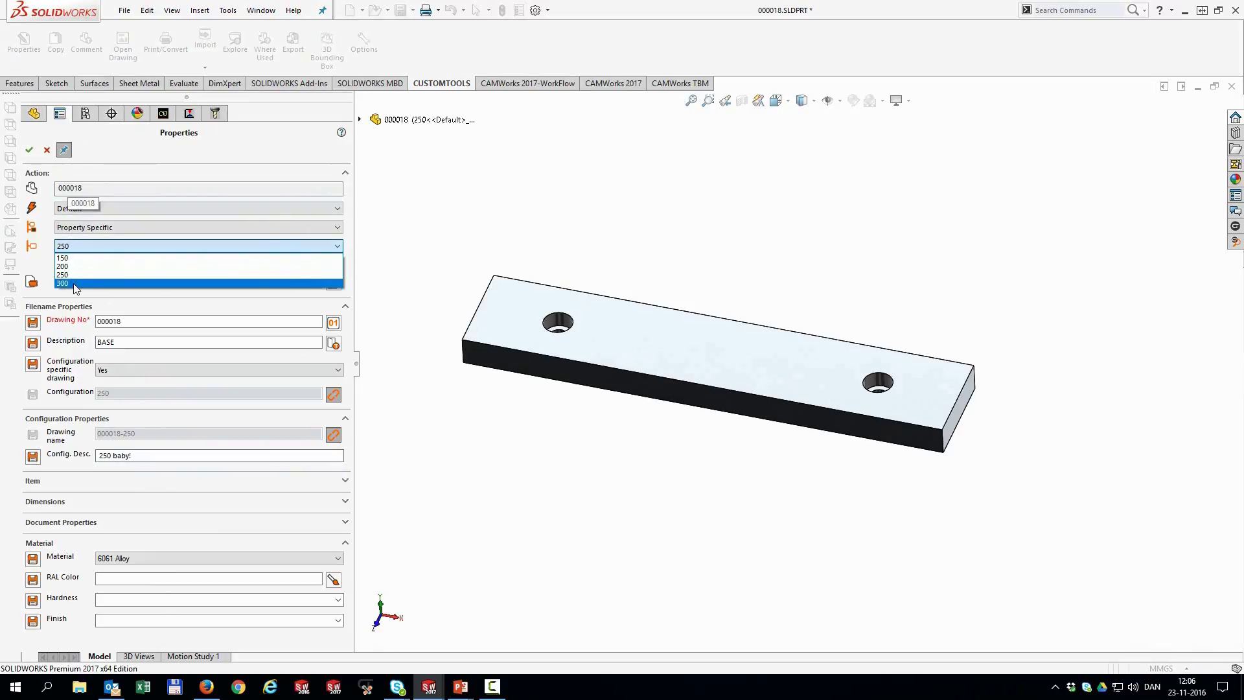
click(78, 277)
click(124, 455)
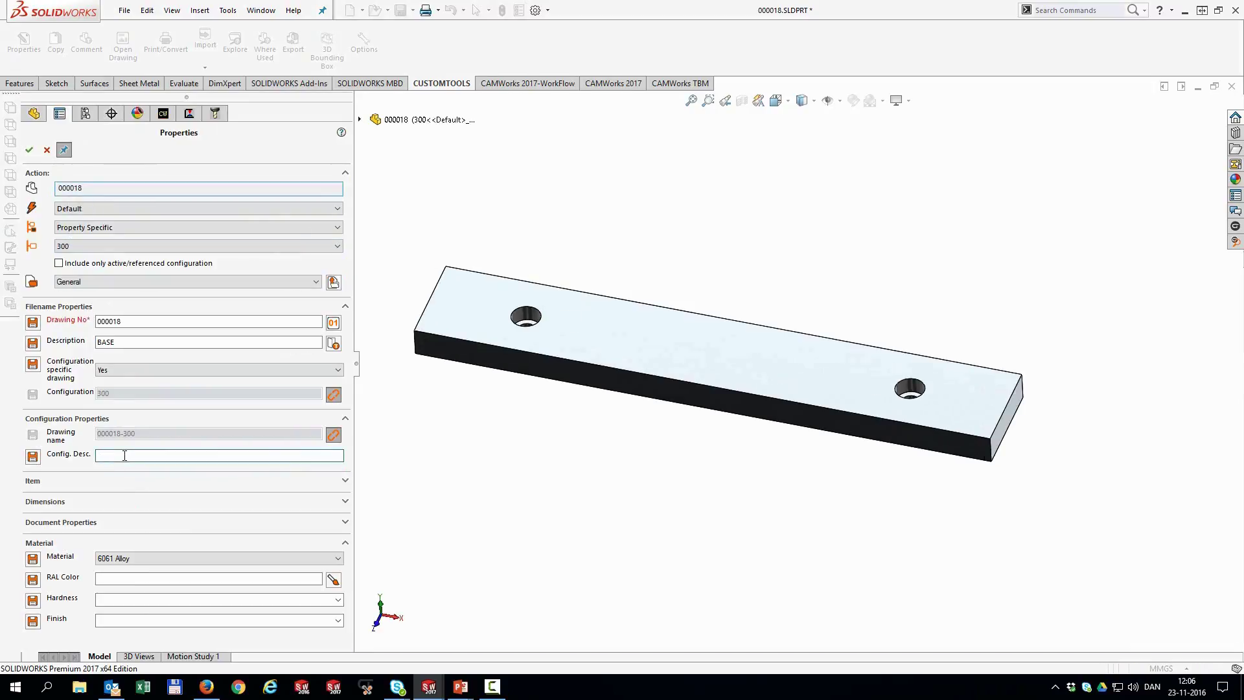
text(Bi)
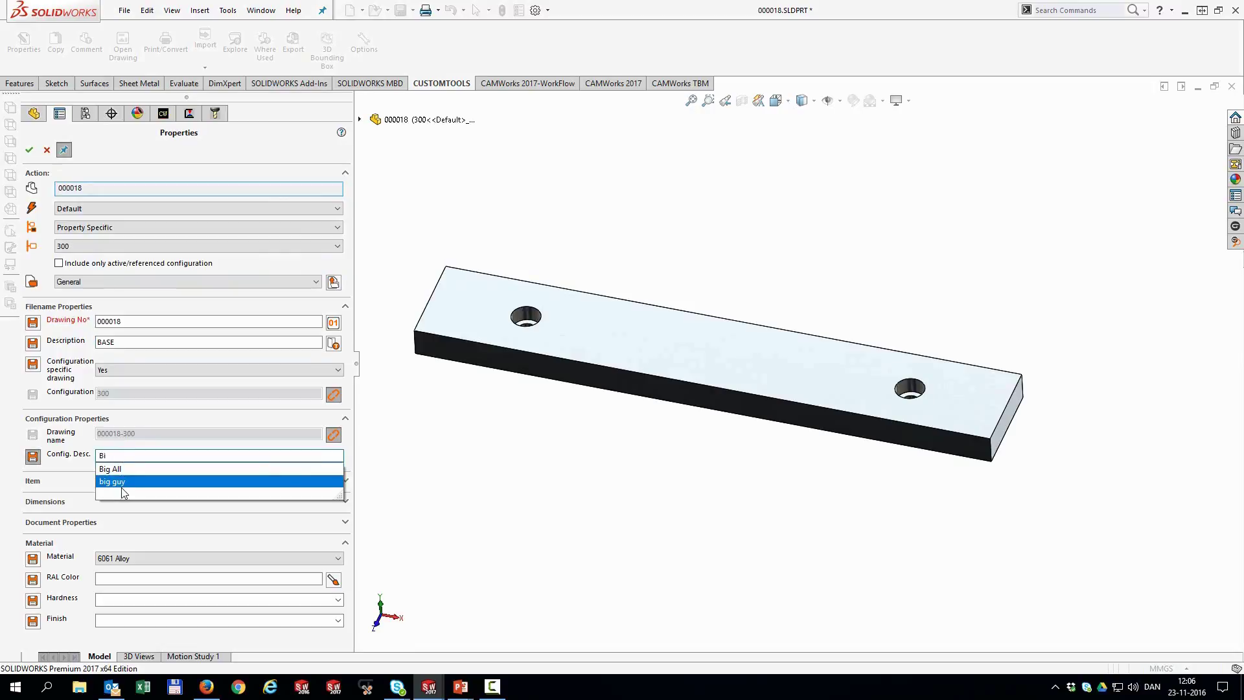
click(125, 486)
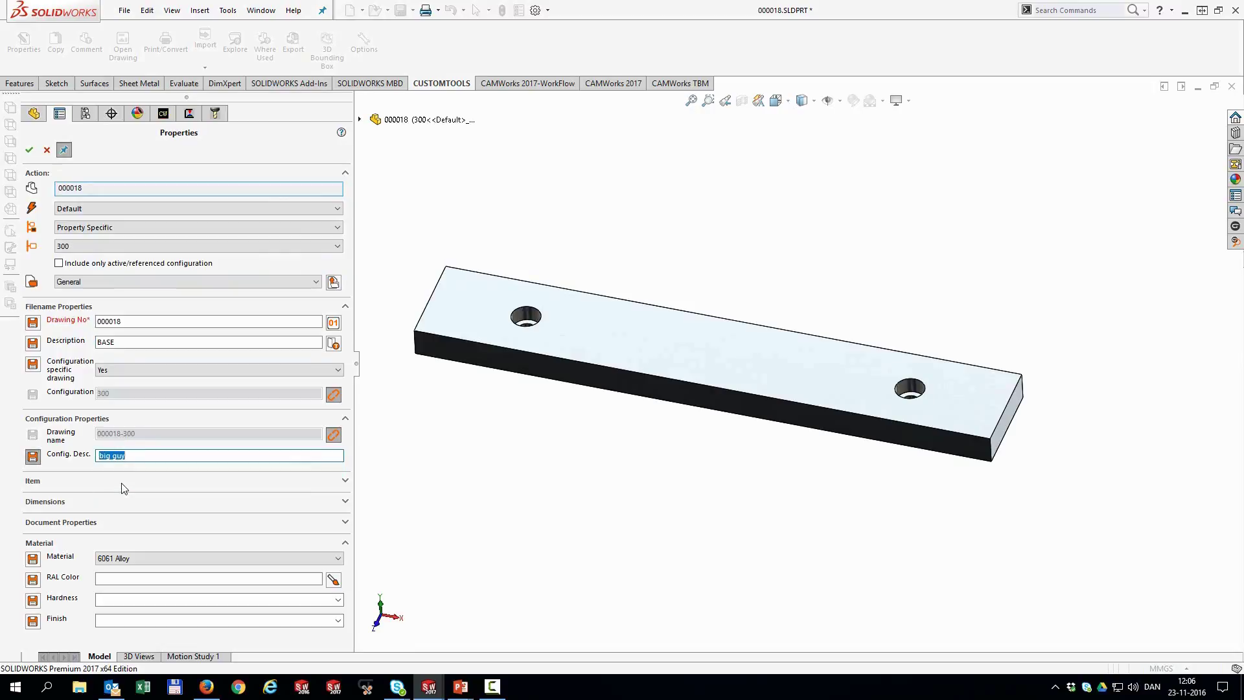
click(46, 151)
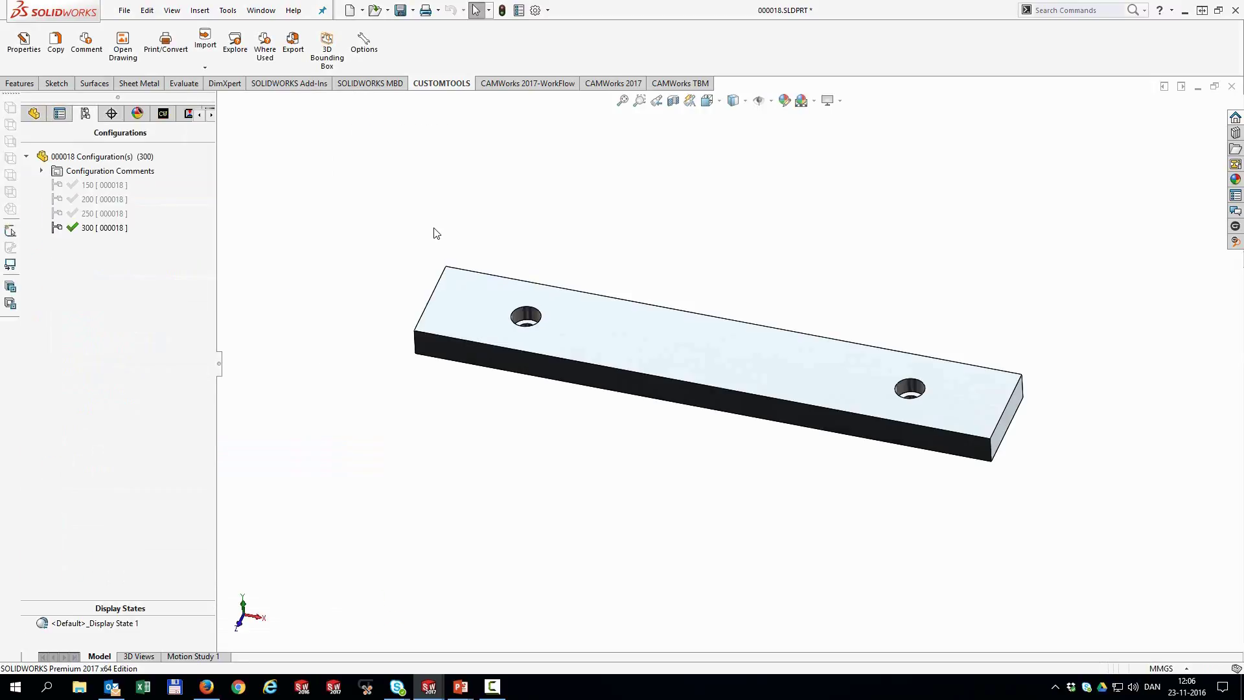
Save the part and review the description of configurations 300 down to 150 in the file properties.
click(400, 10)
click(519, 15)
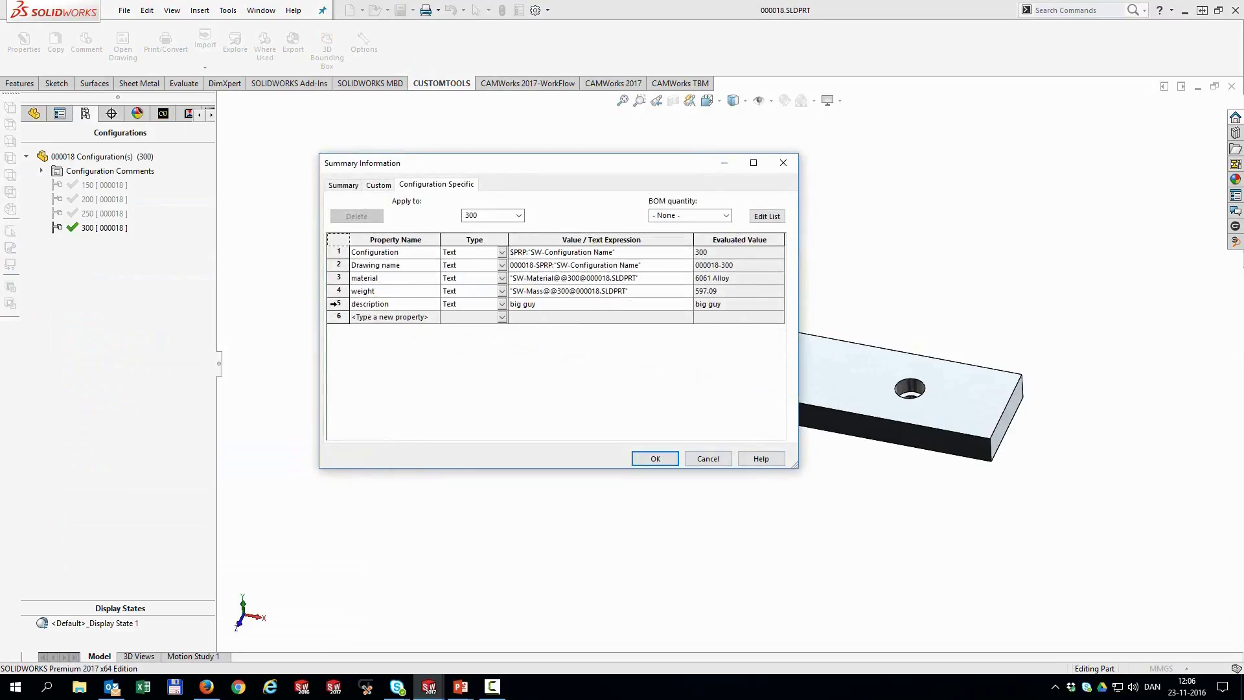
click(336, 304)
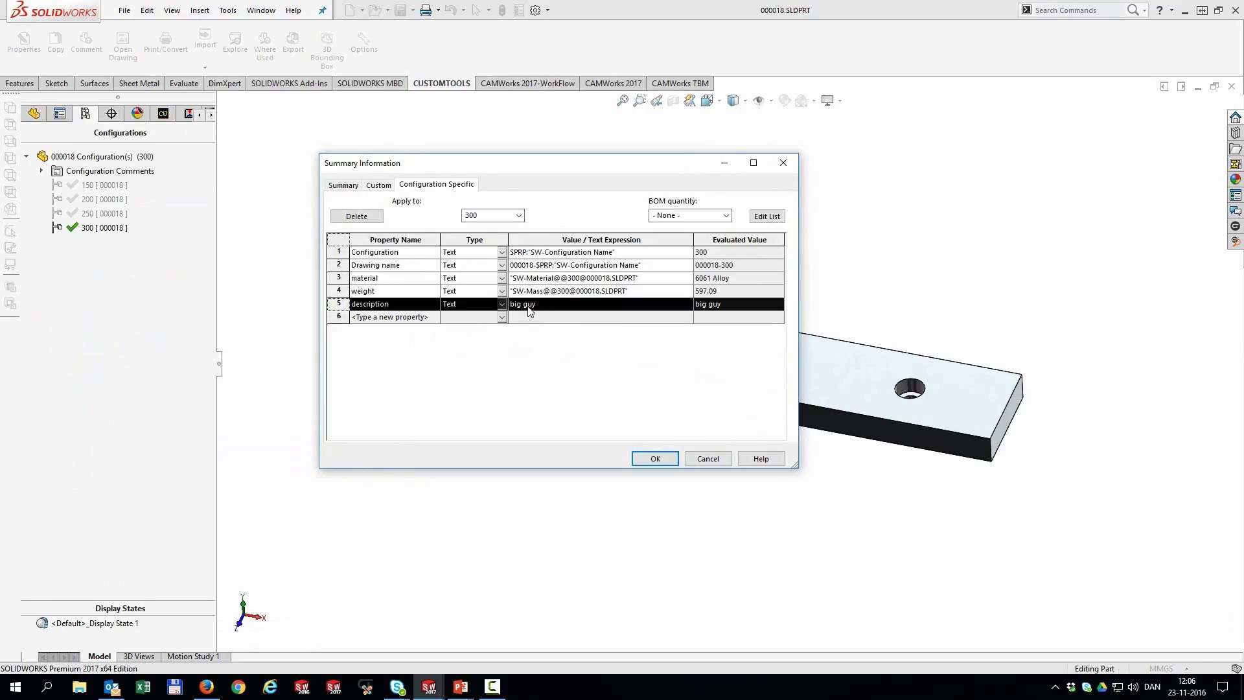
click(519, 216)
click(519, 216)
scroll(525, 222, up, 1)
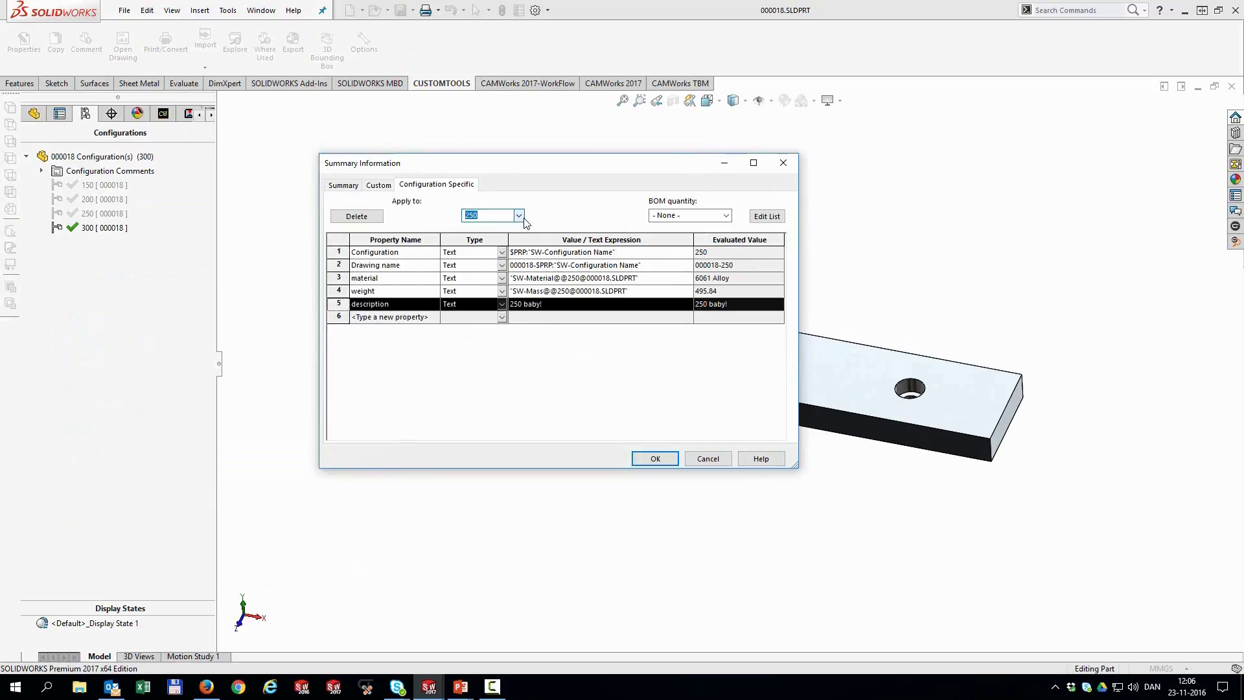
scroll(524, 222, up, 1)
scroll(526, 222, up, 1)
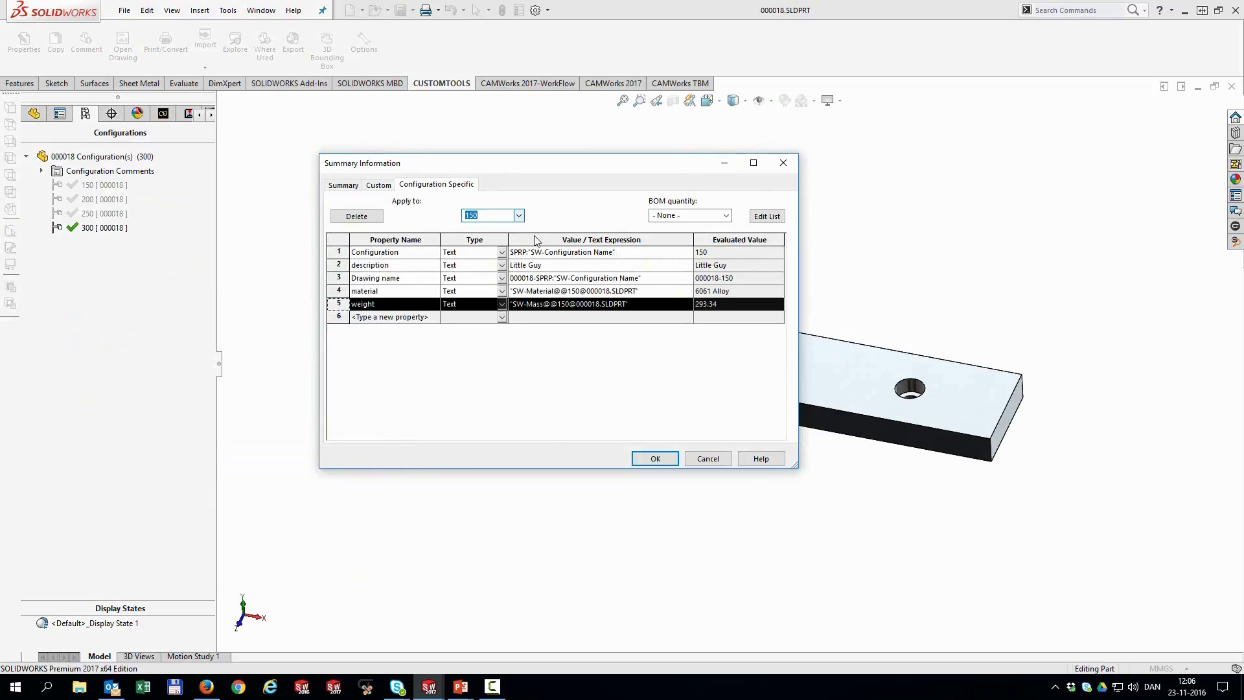
click(364, 266)
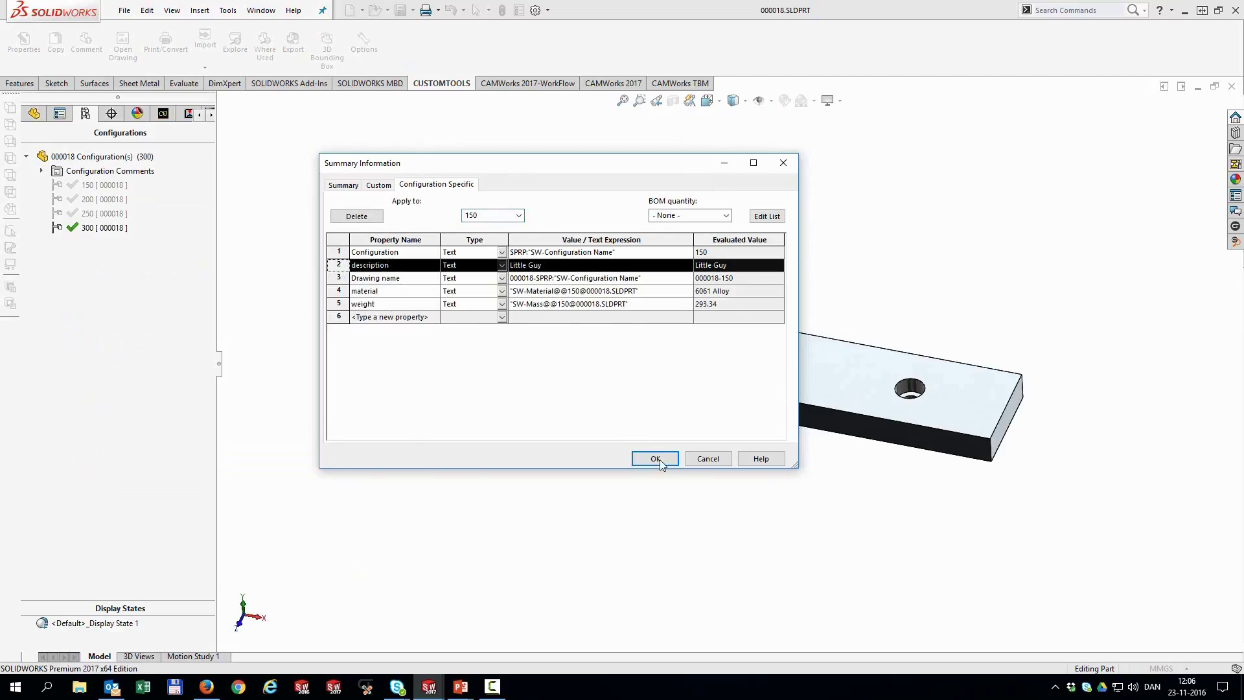
click(708, 459)
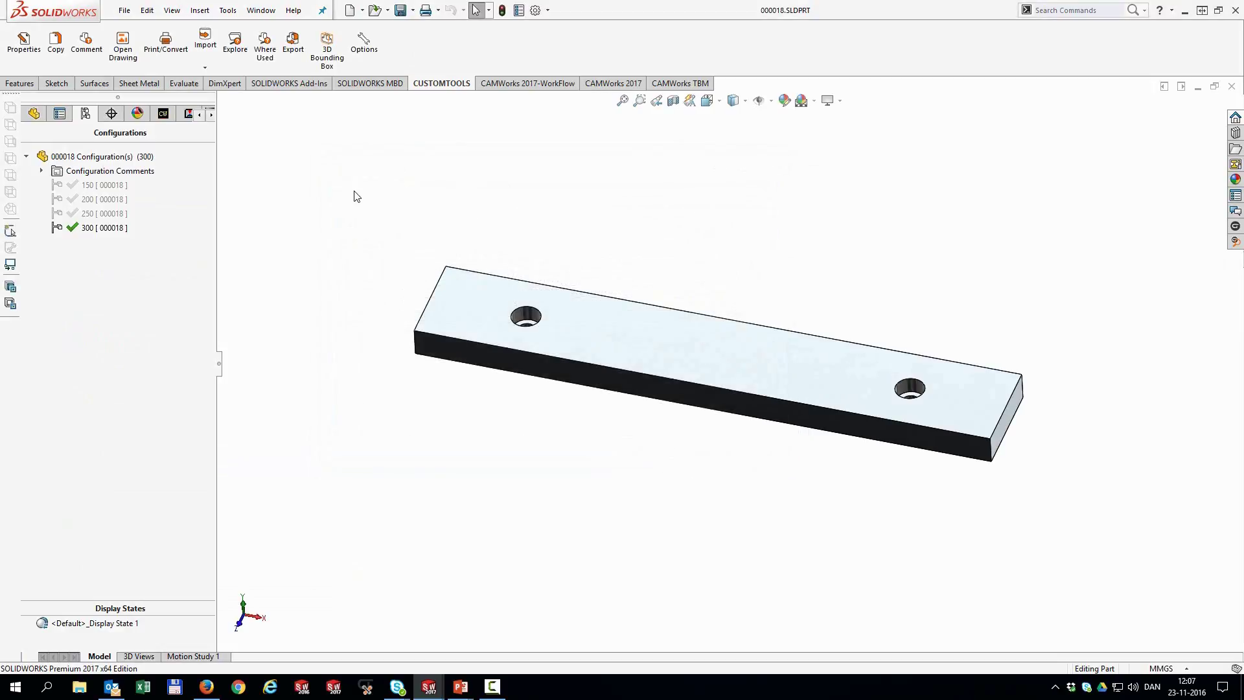
Make a new drawing from the part with the default Drawing template and sheet format.
click(362, 10)
click(368, 43)
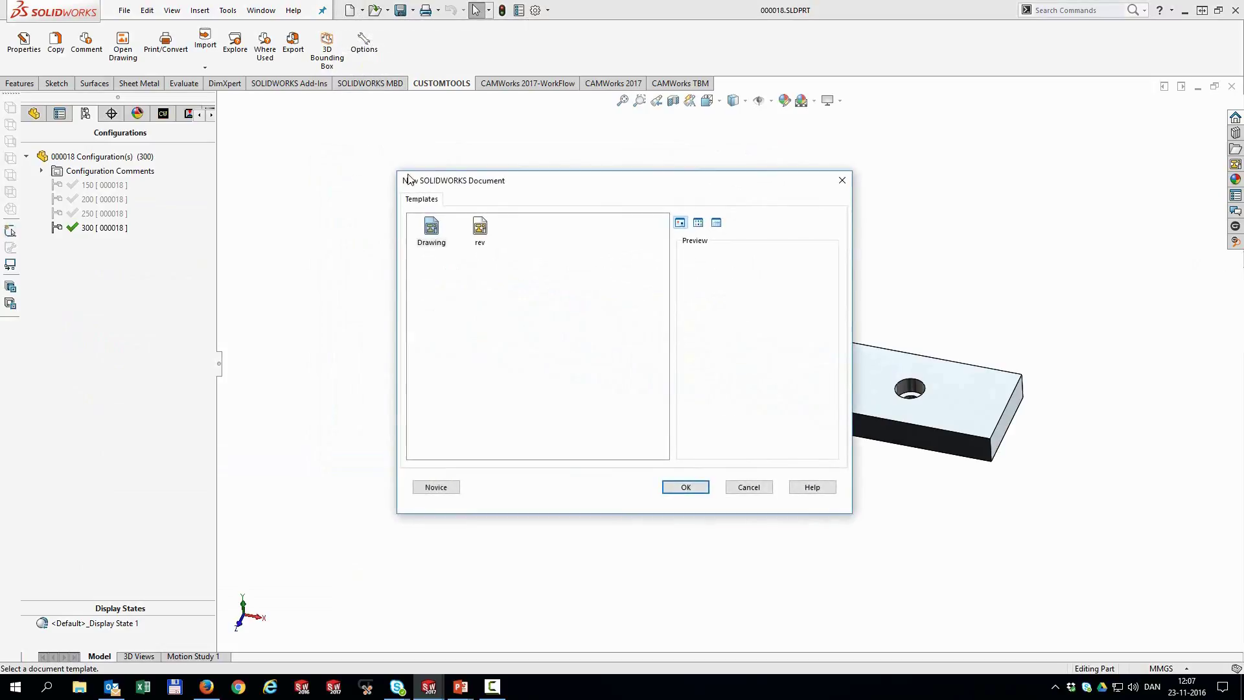
click(687, 487)
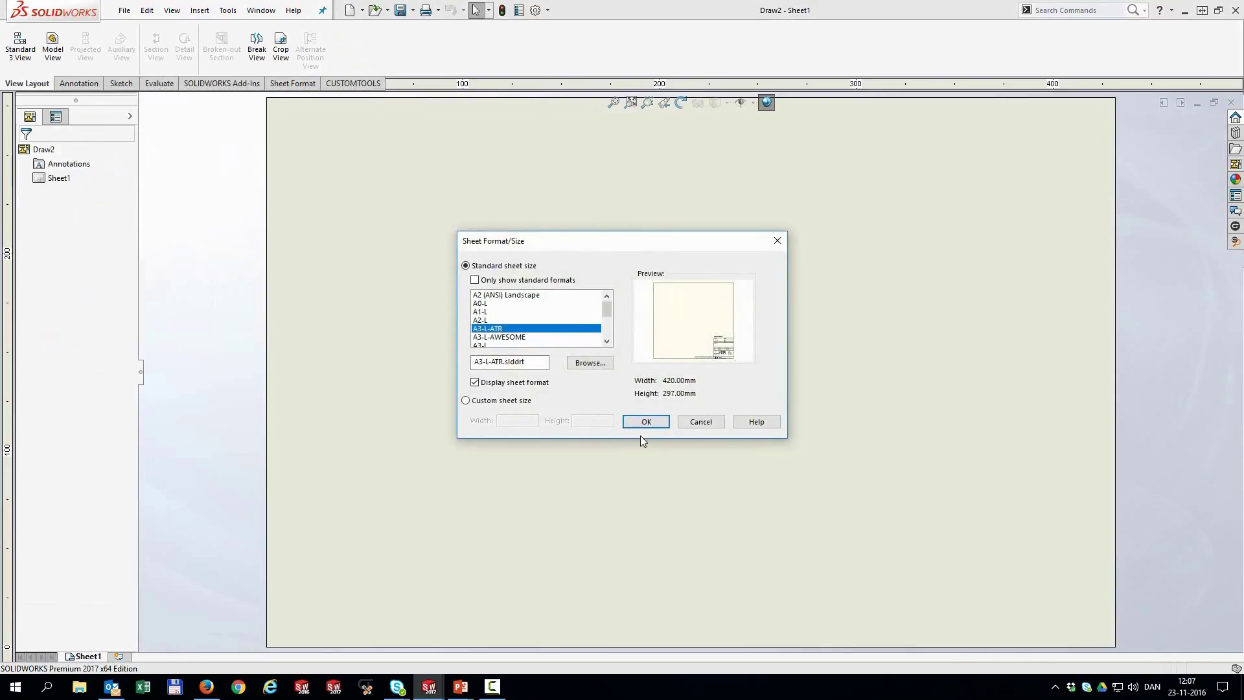
click(648, 421)
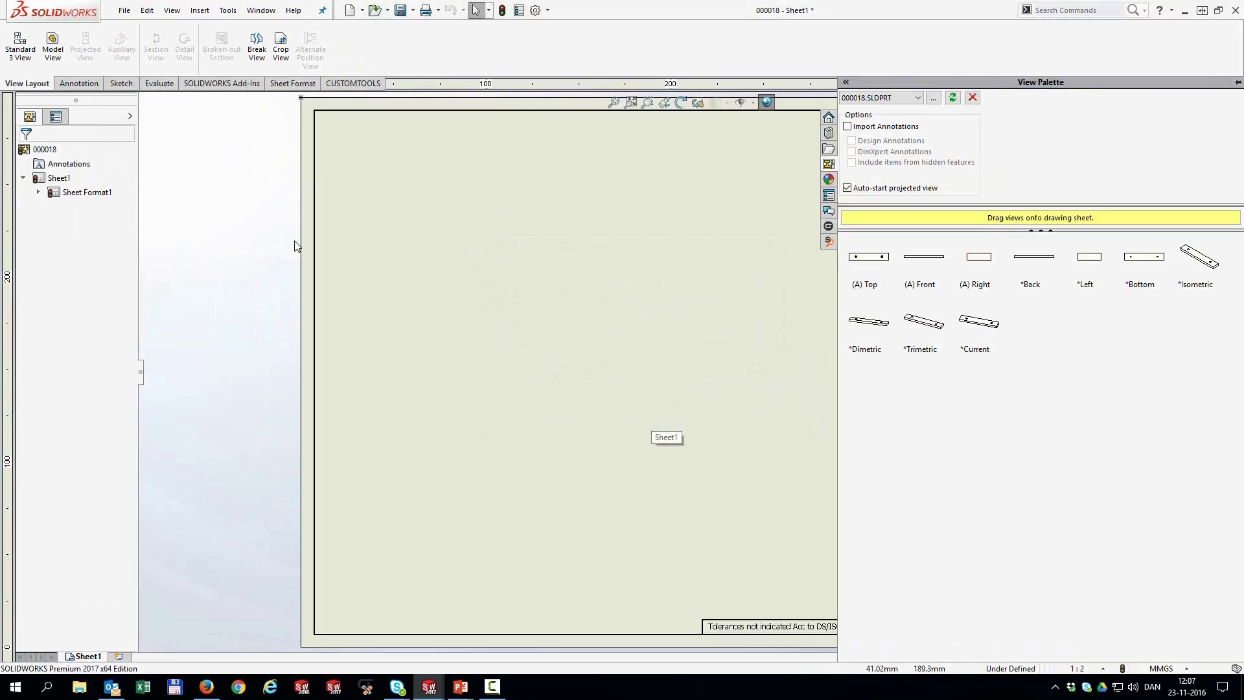
Place three standard views of configuration 150 and save the drawing as 000018-150.
click(27, 45)
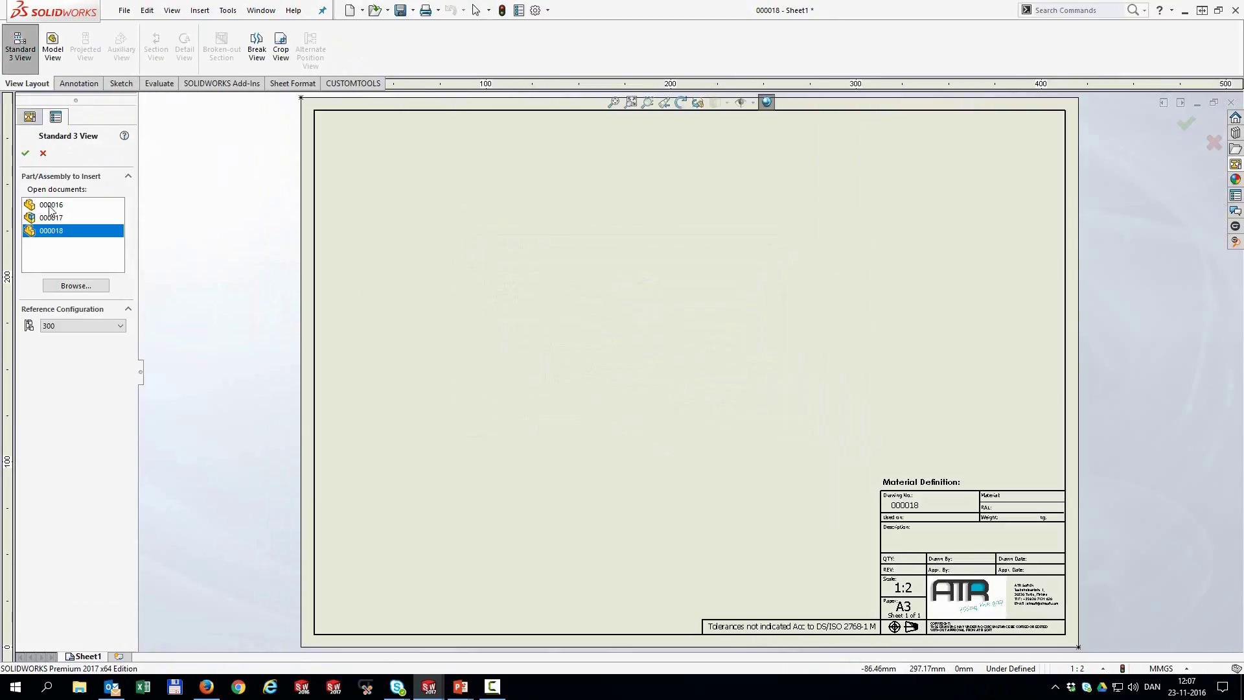
click(75, 327)
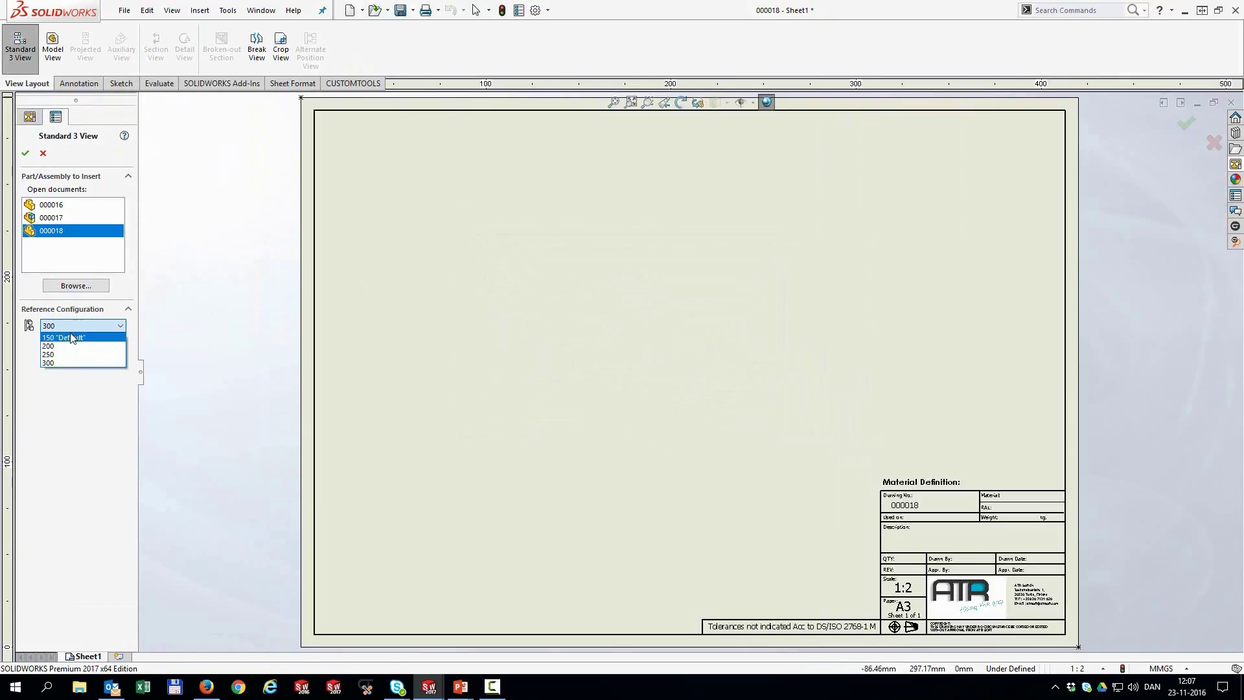
click(65, 338)
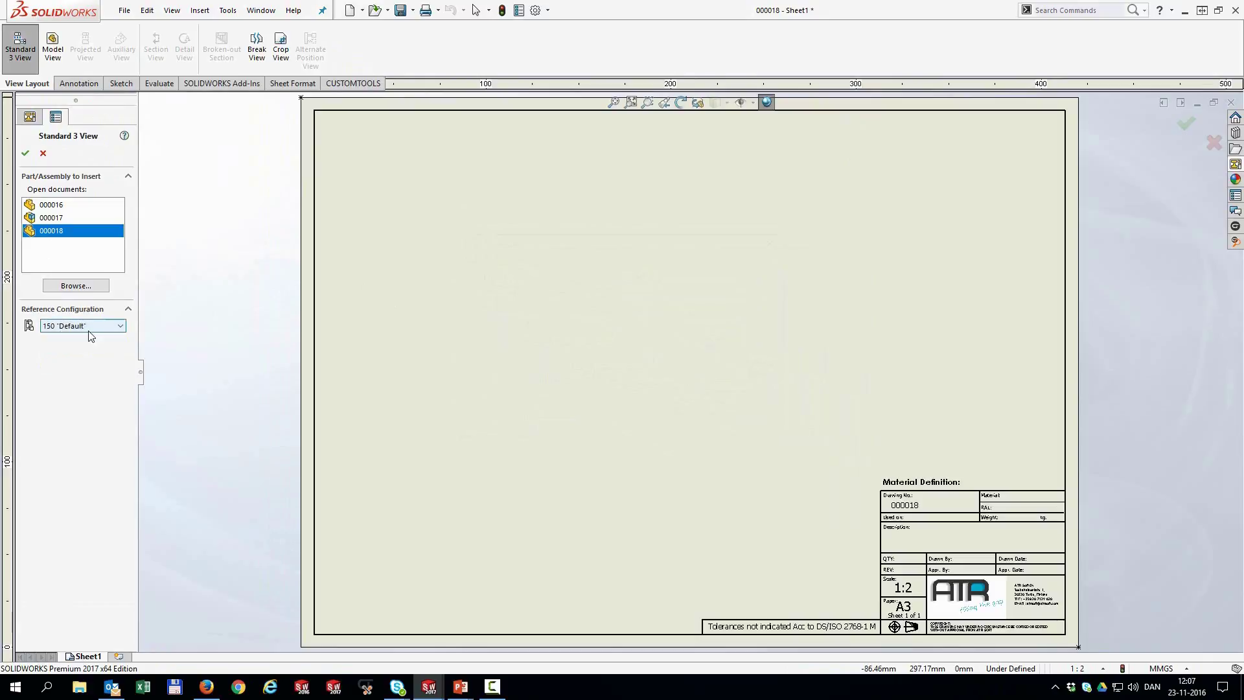
click(26, 154)
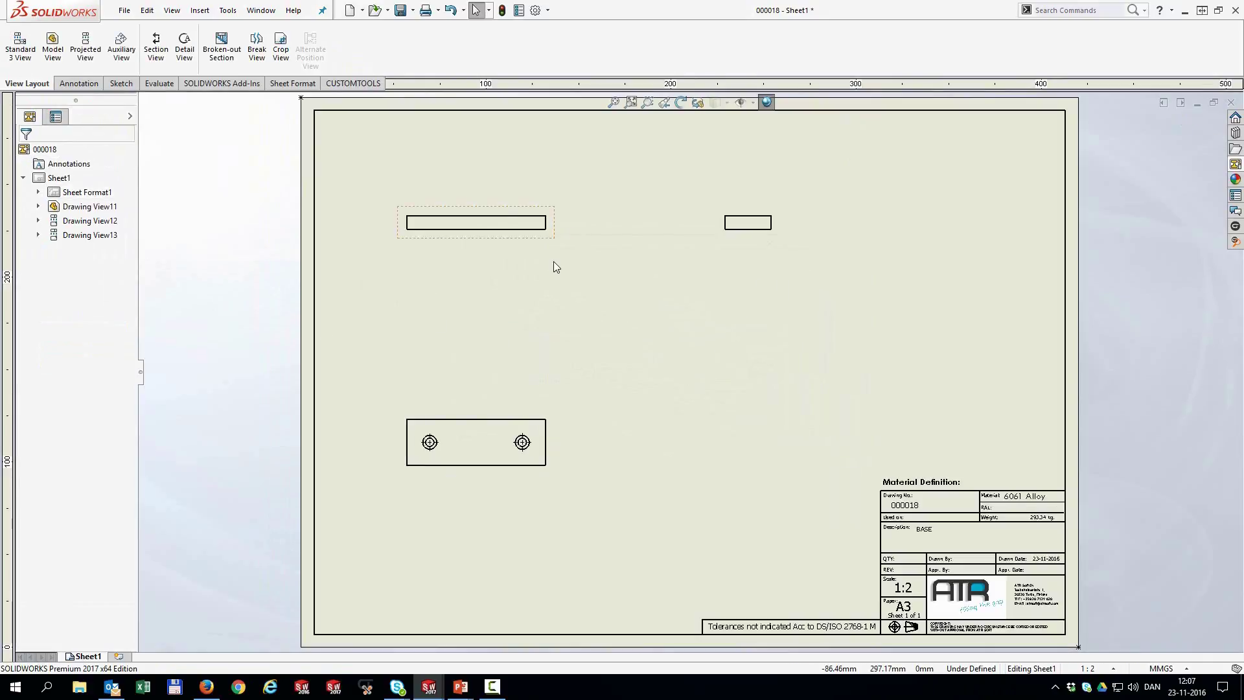
click(402, 17)
mouse_move(763, 12)
Return to the 000018 part and make a new drawing with the default template and sheet format.
click(261, 10)
click(289, 183)
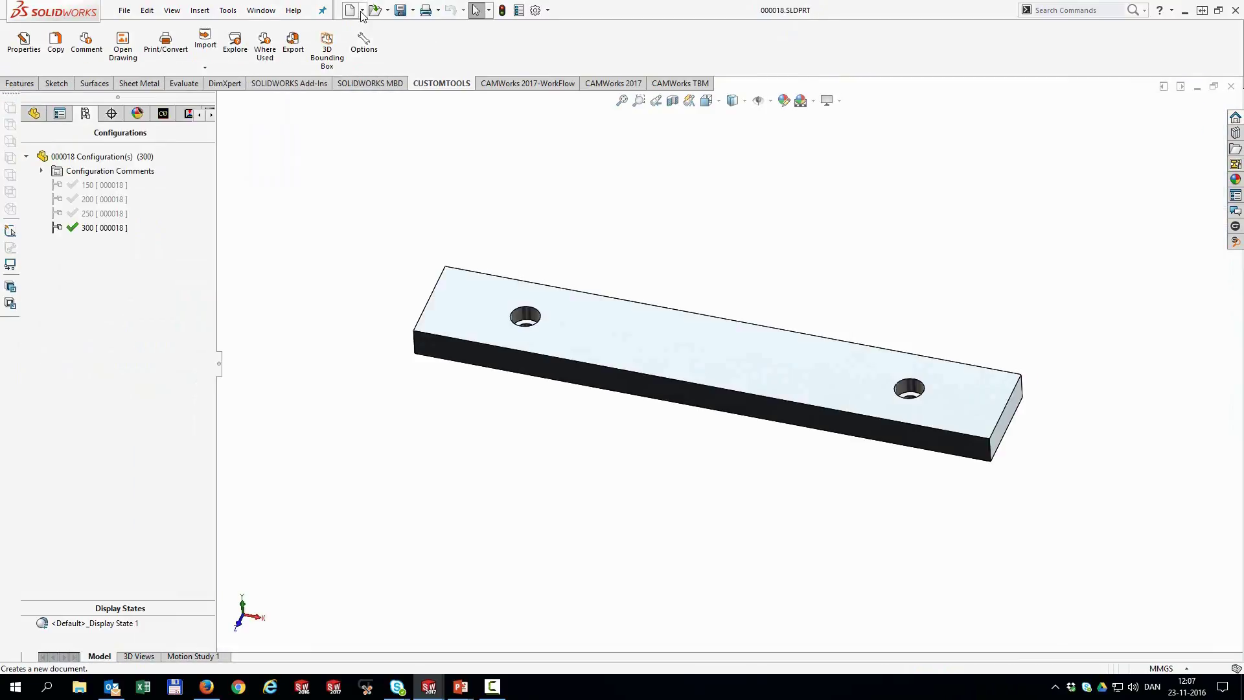
click(362, 11)
click(365, 42)
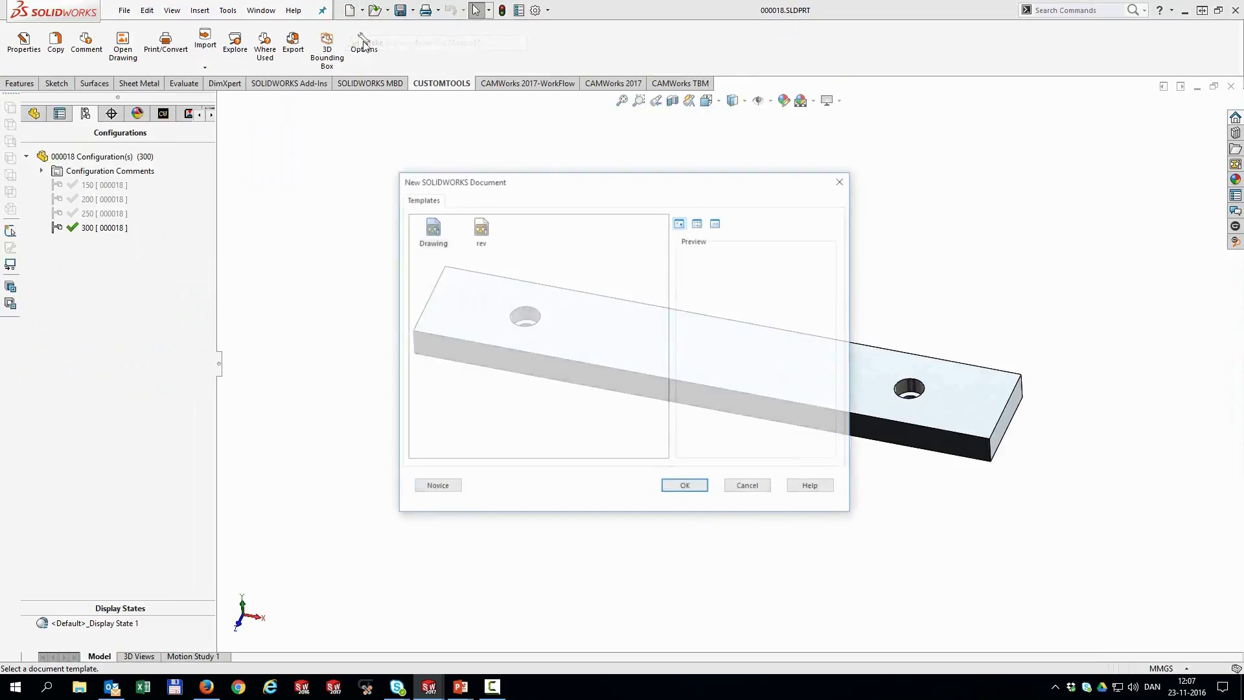
click(698, 488)
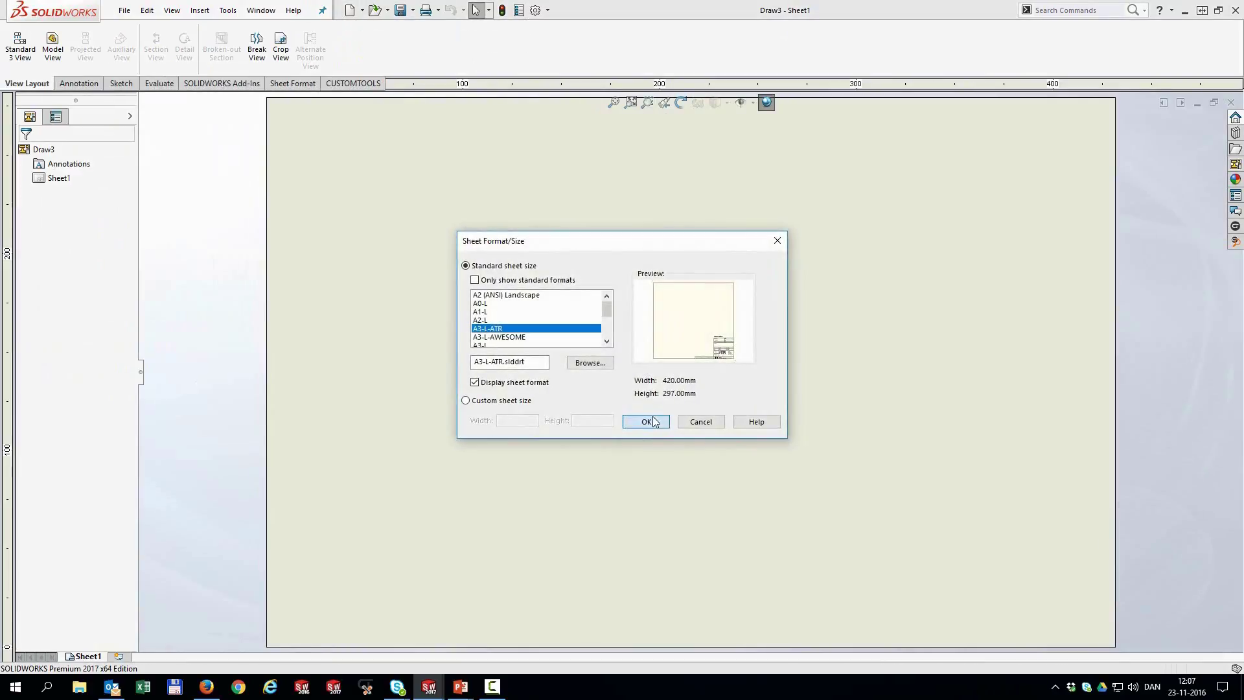
click(648, 420)
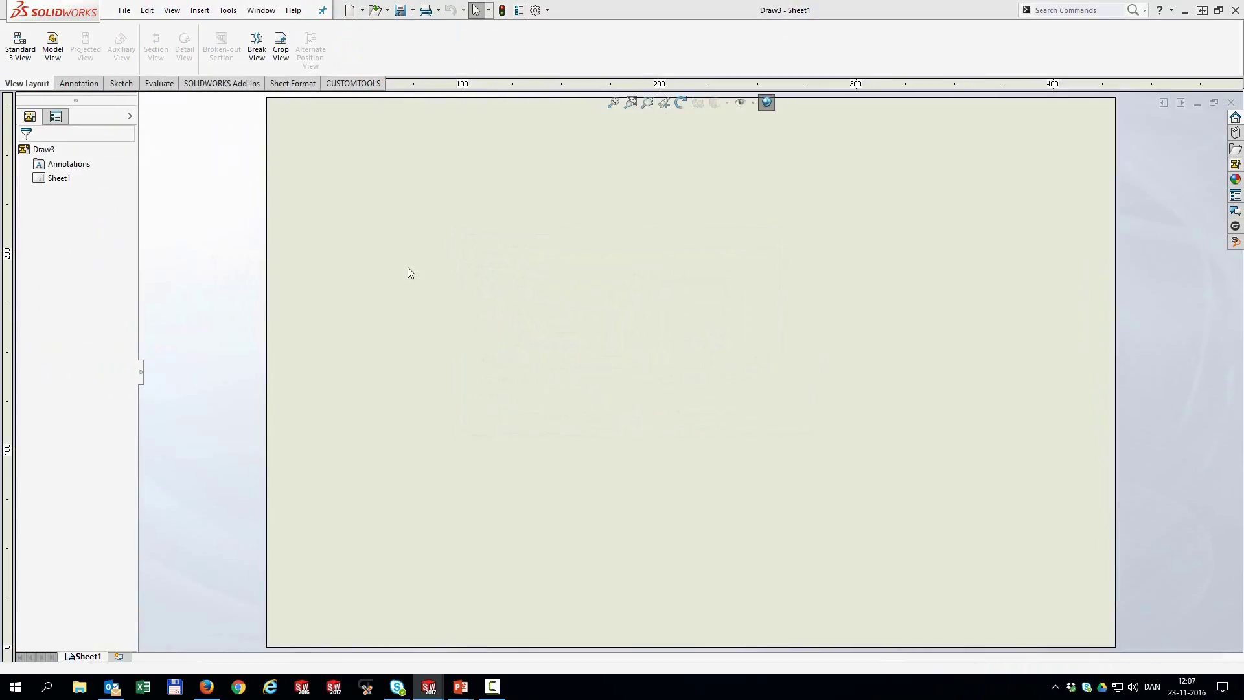
Place three standard views of configuration 200 and save the drawing as 000018-200.
click(20, 49)
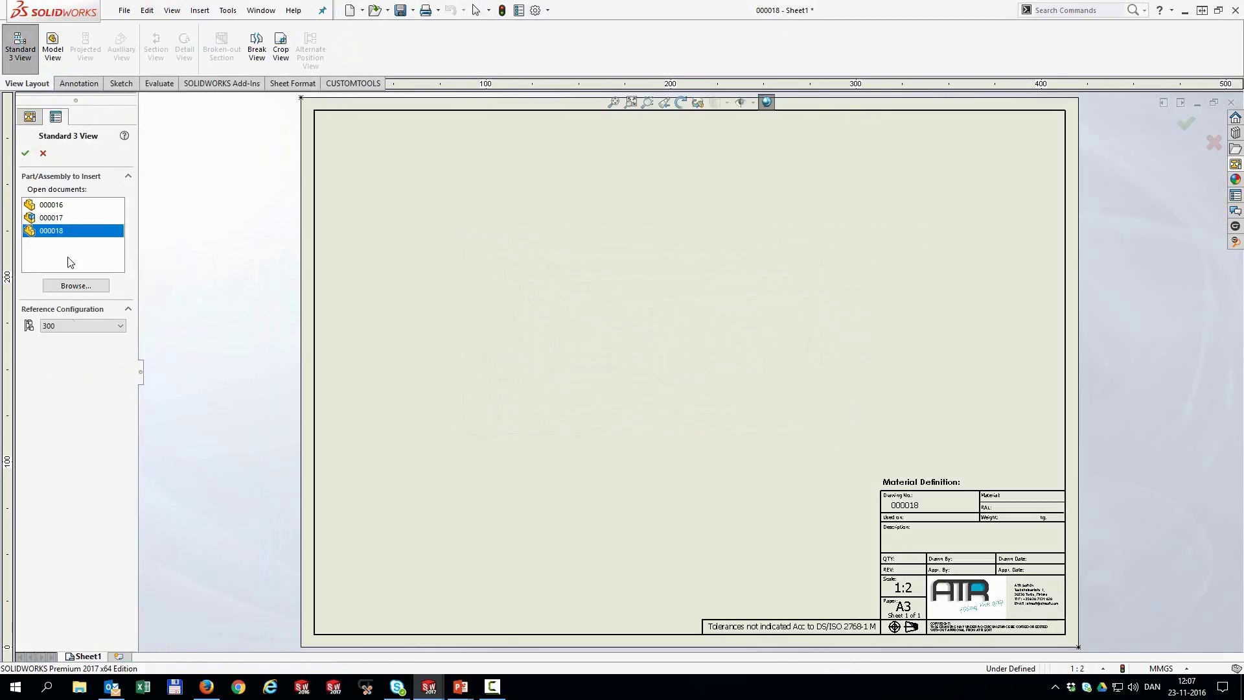
click(81, 326)
click(73, 352)
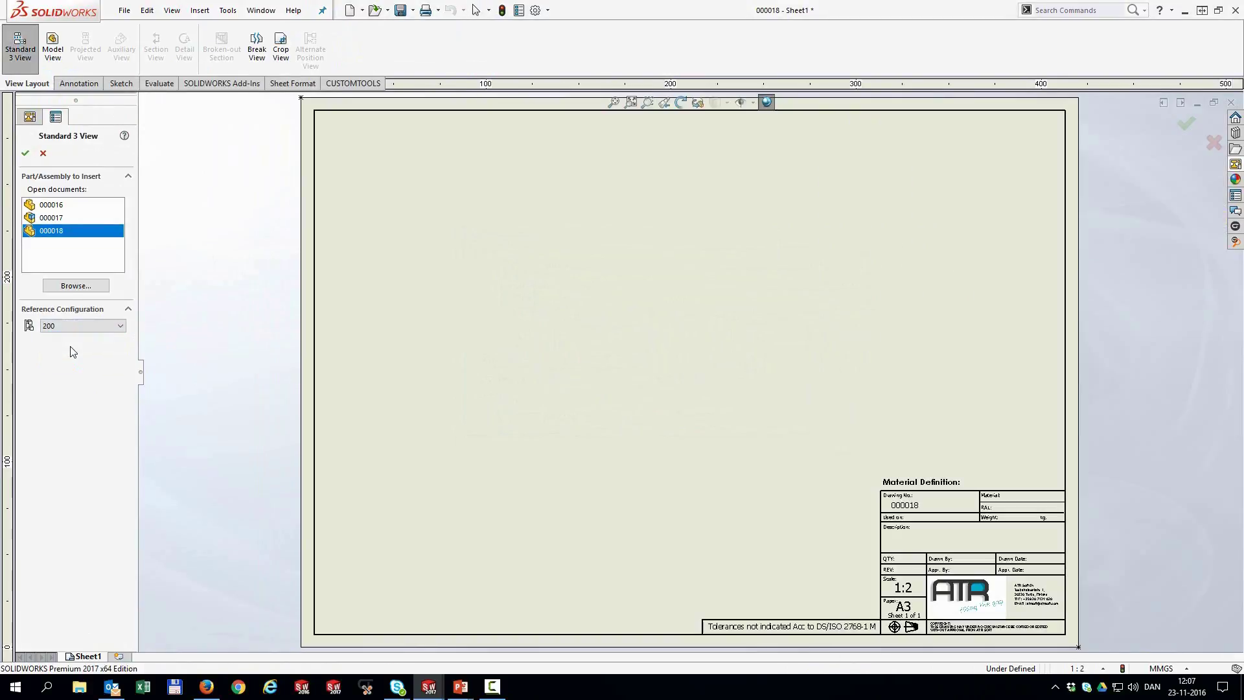
click(25, 153)
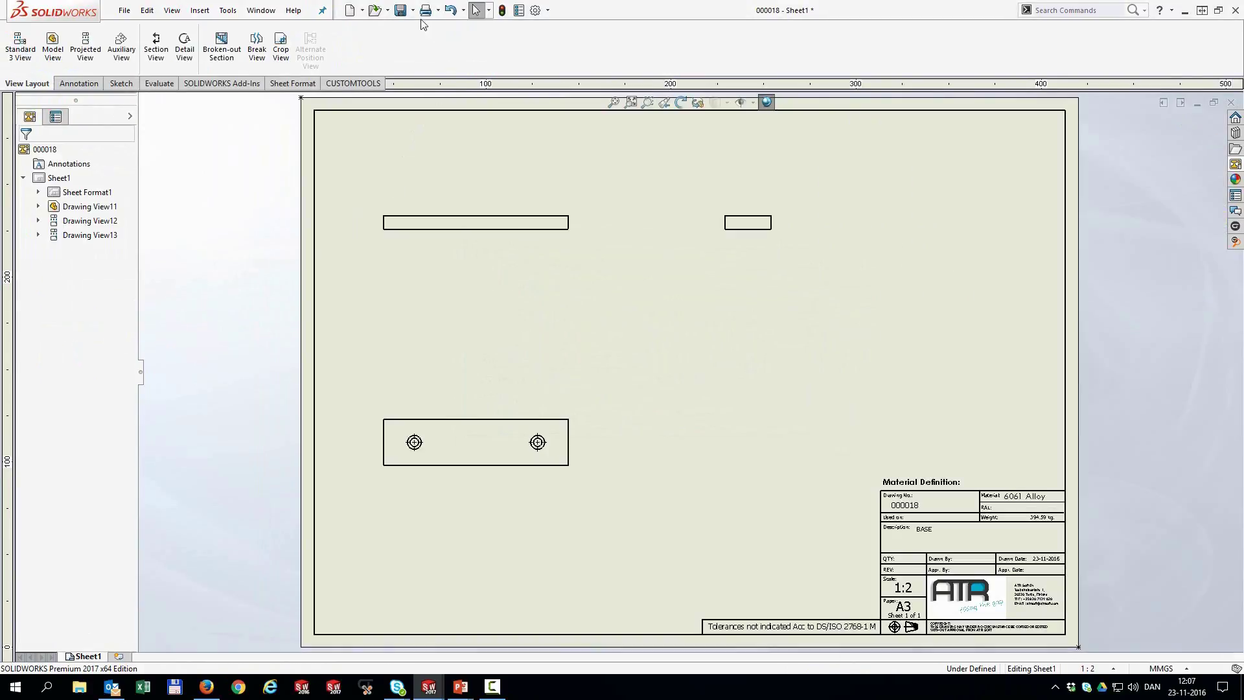
click(401, 10)
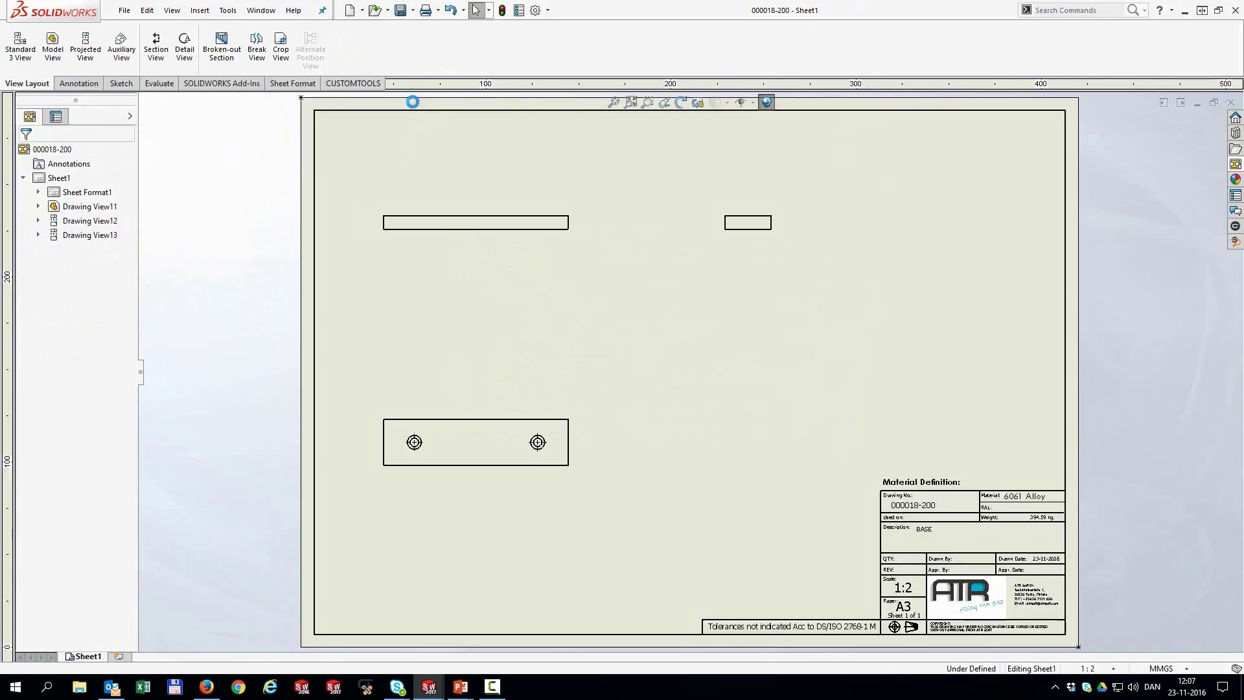
Return to the 000018 part and make a new drawing with the default template and sheet format.
click(261, 11)
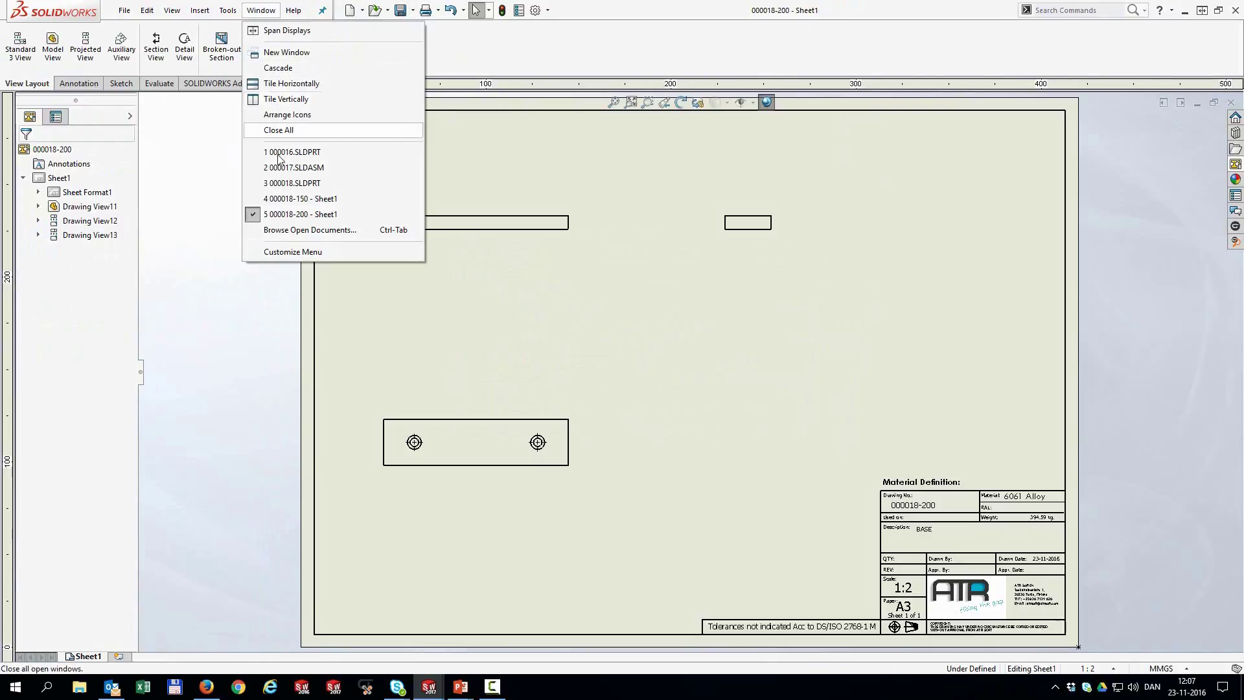
click(283, 186)
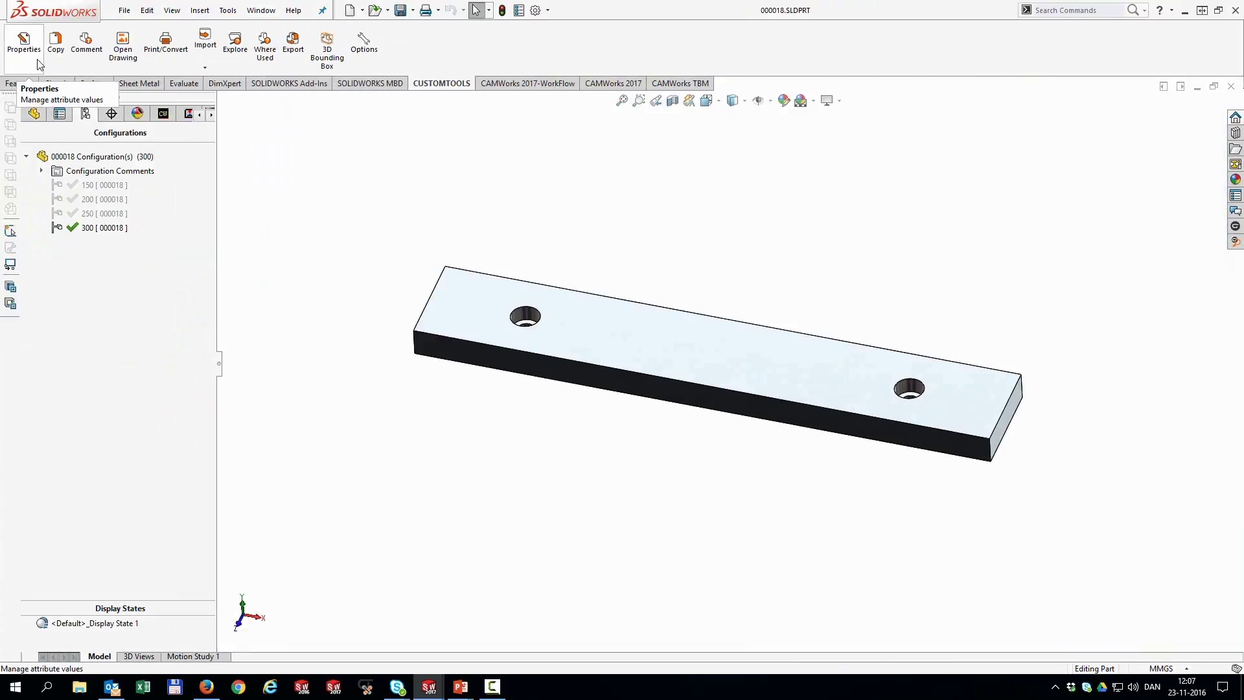
click(362, 10)
click(389, 42)
click(684, 488)
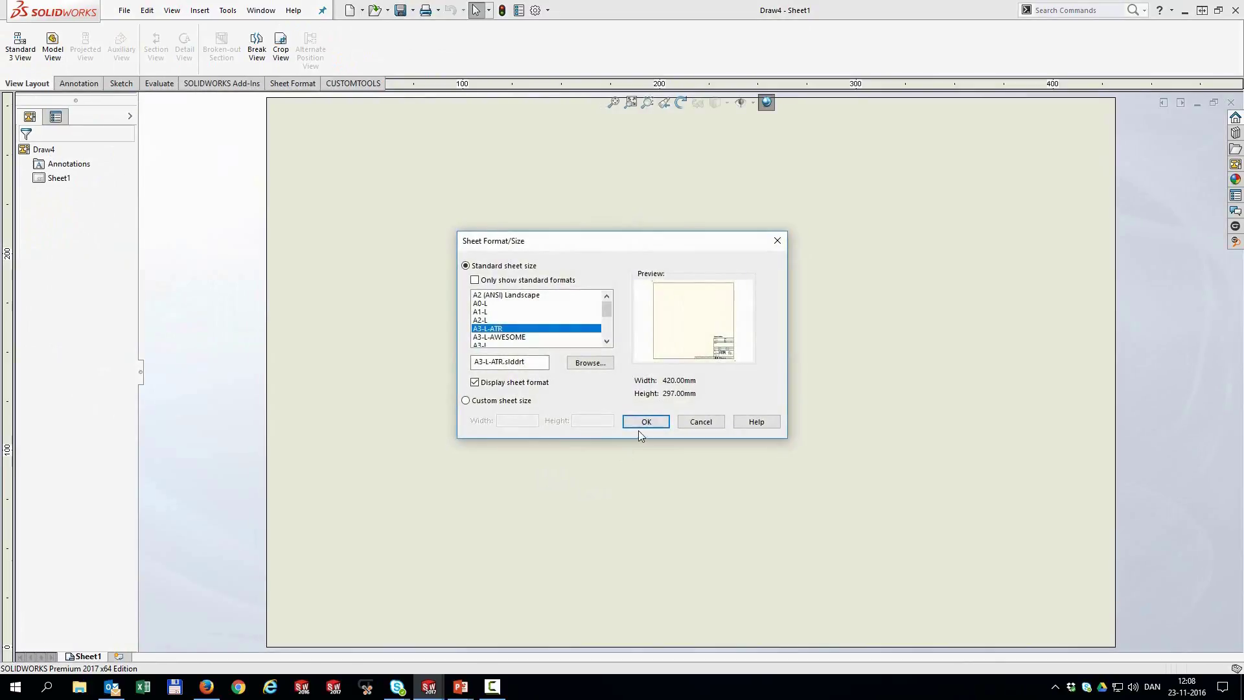
click(643, 424)
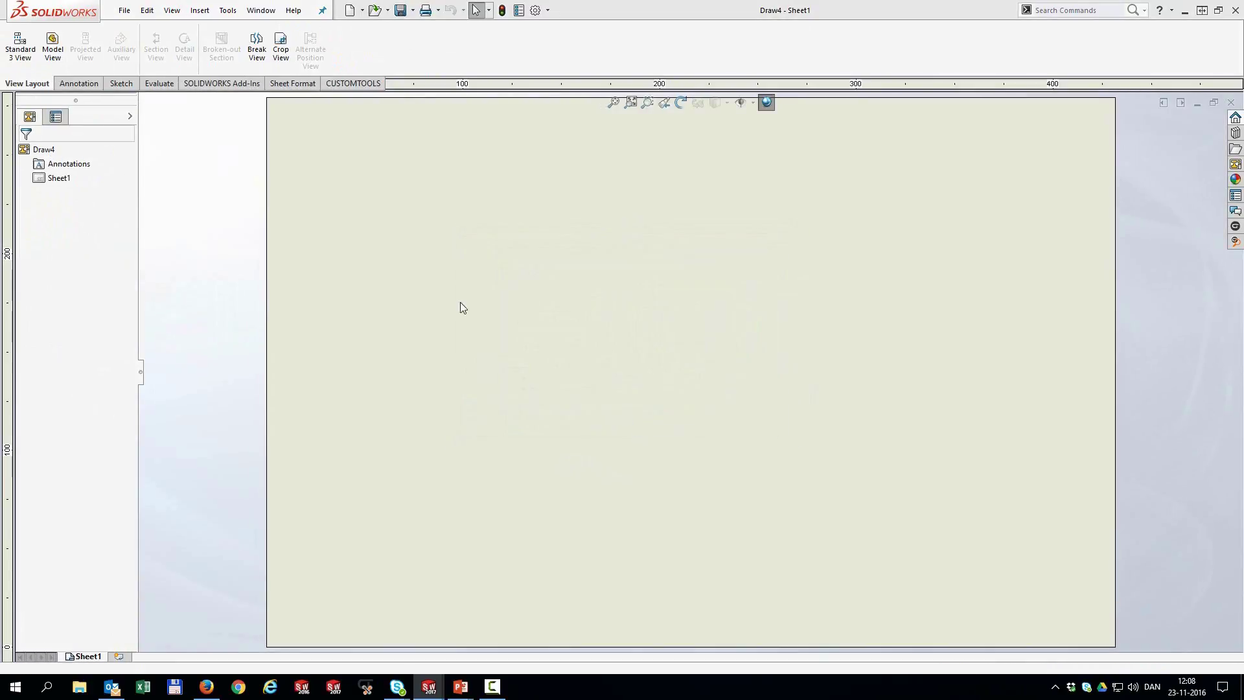
Place three standard views of configuration 250, save as 000018-250, and return to the part.
click(20, 49)
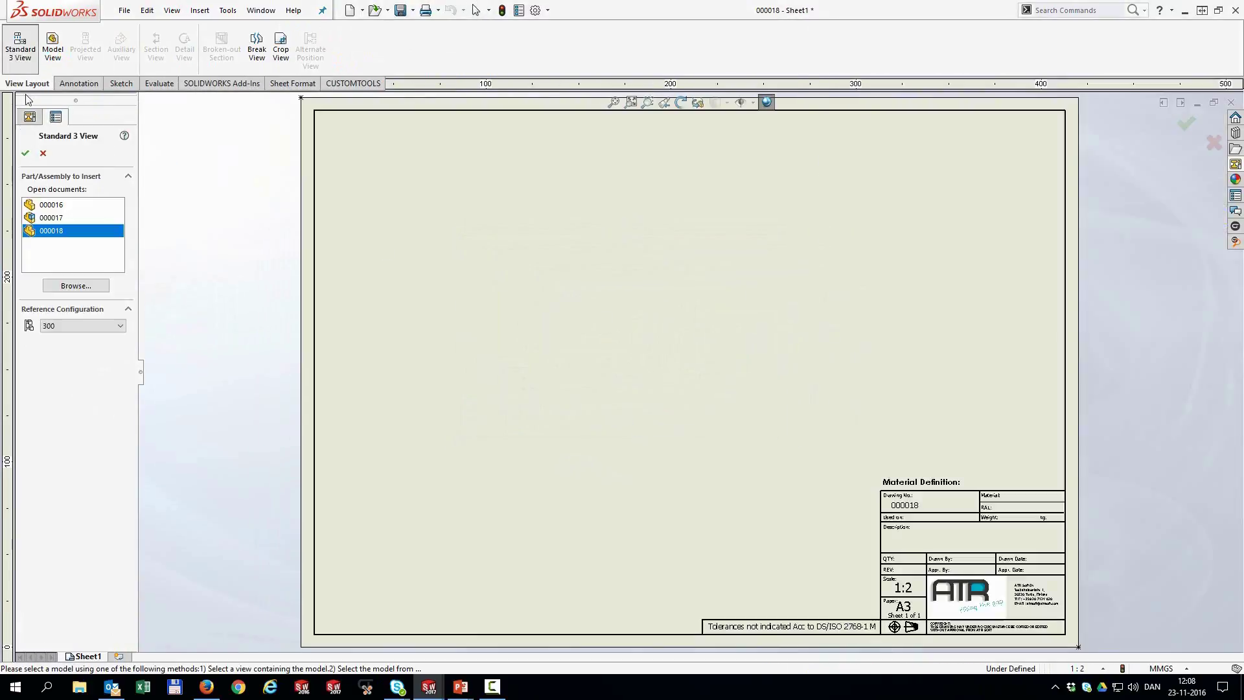
click(57, 327)
click(49, 355)
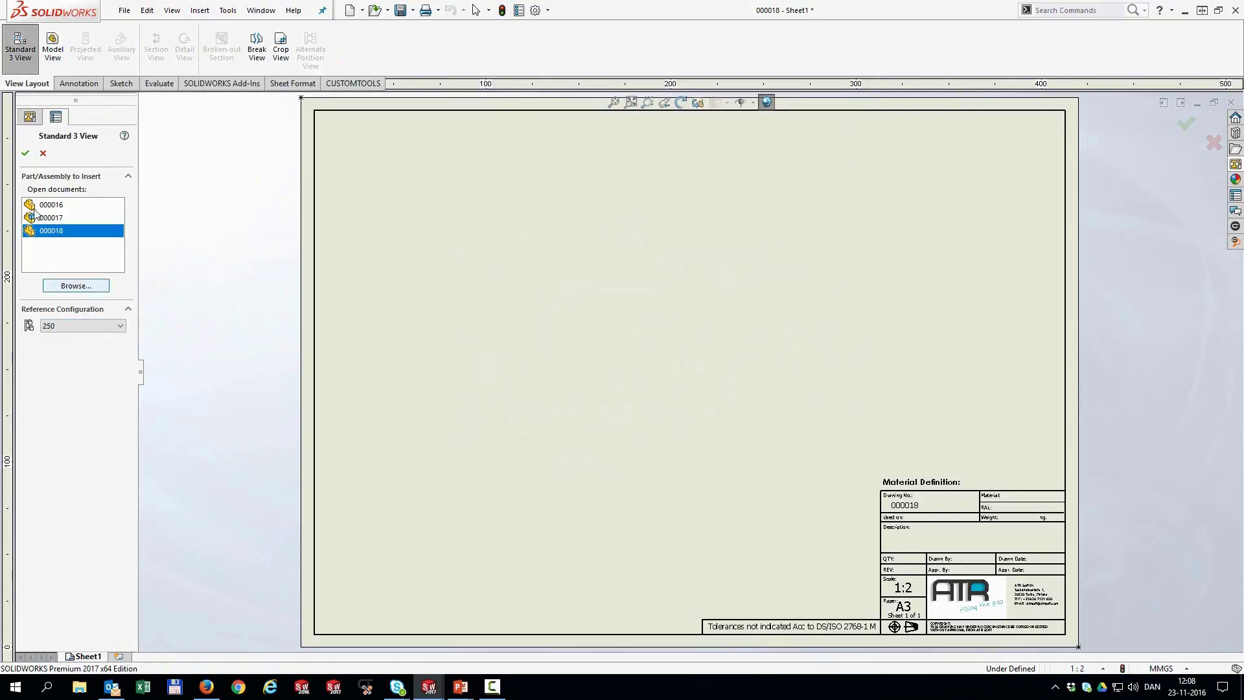
click(25, 153)
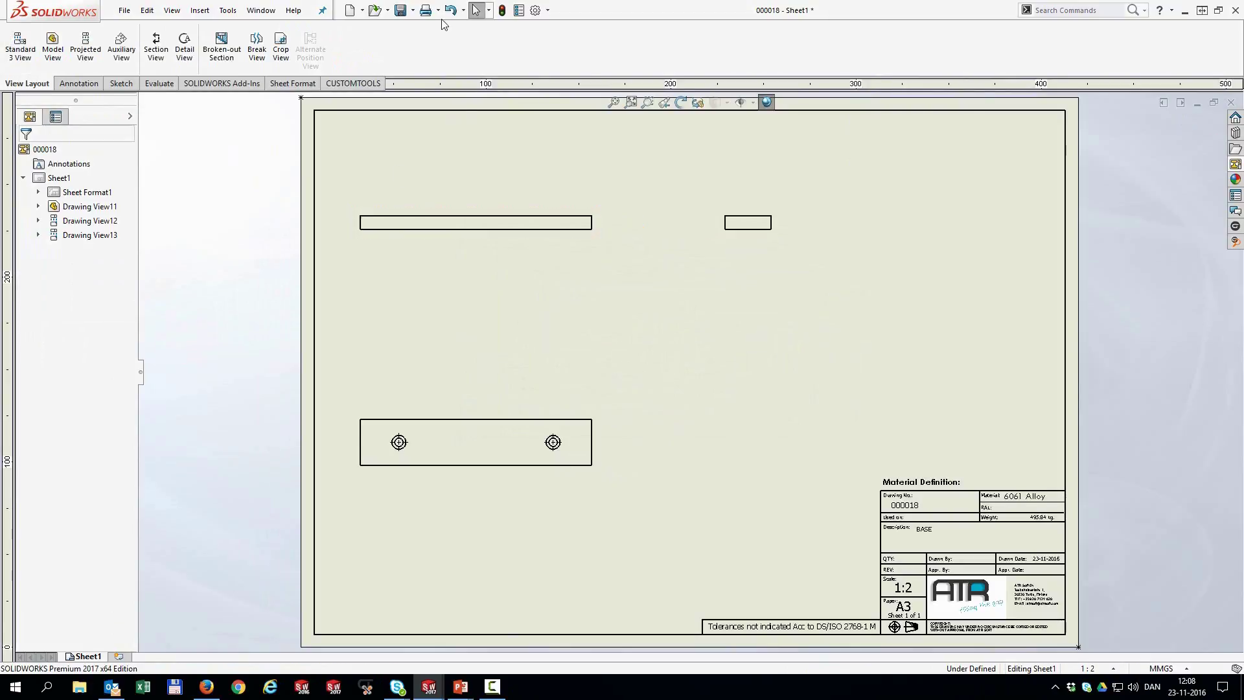
click(400, 9)
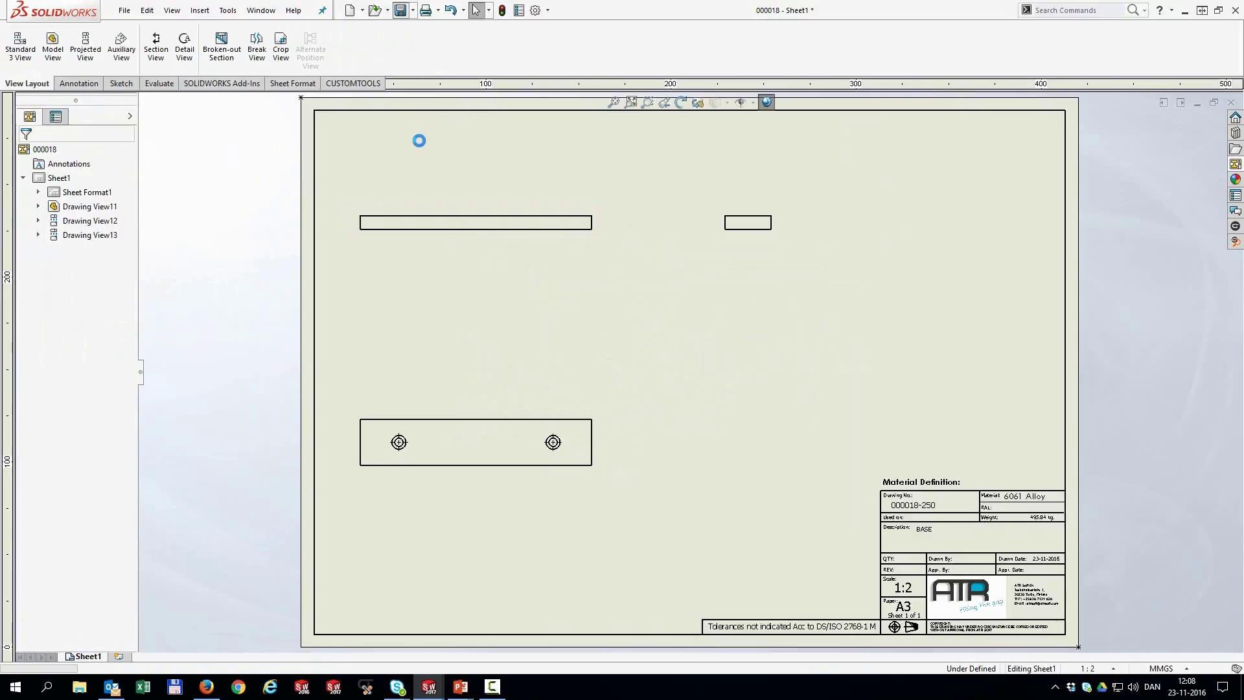
click(268, 13)
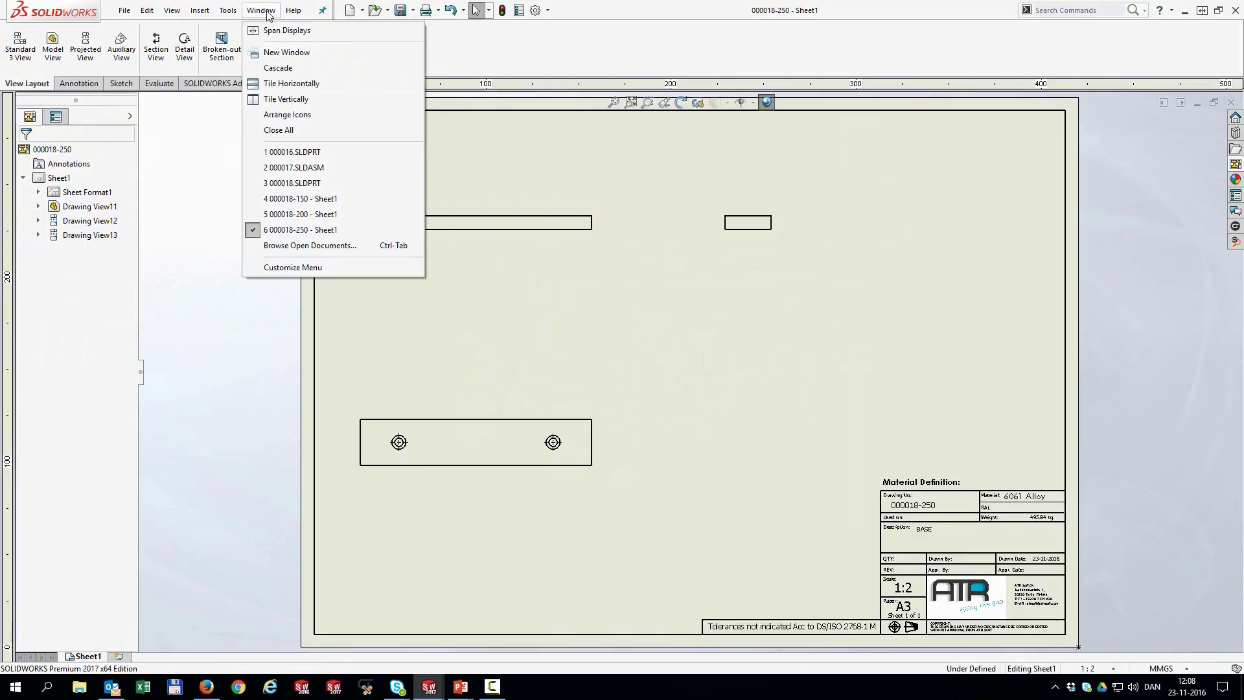
click(290, 184)
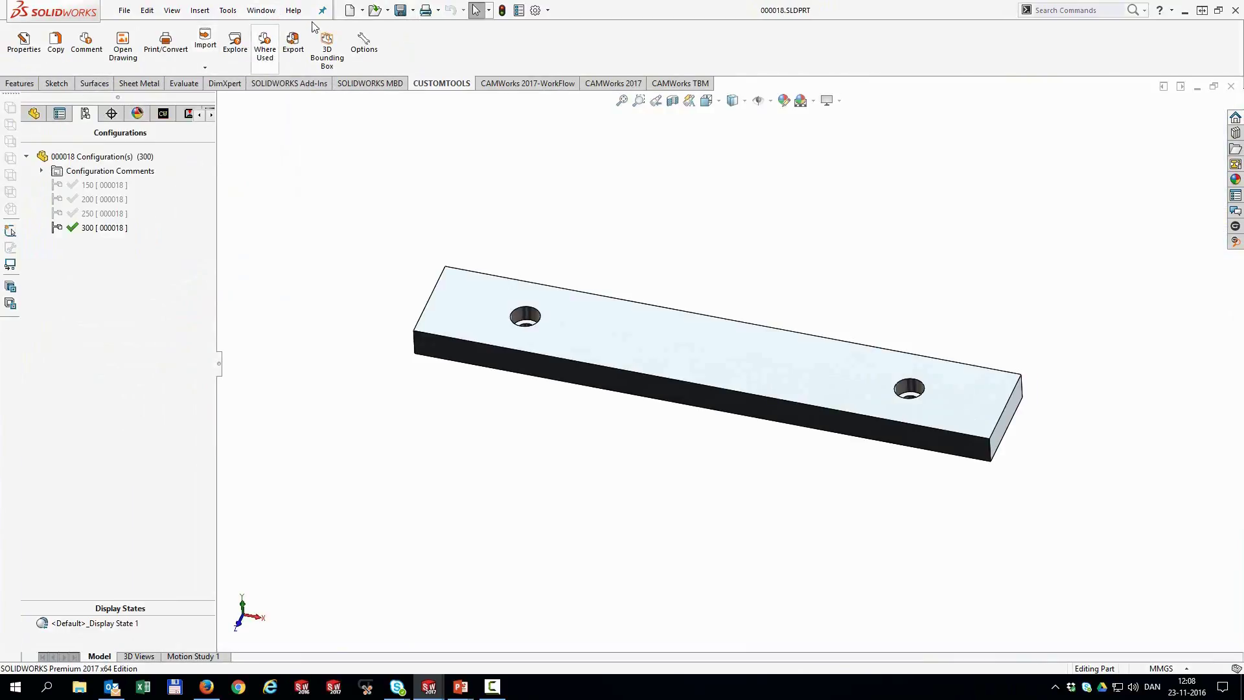
Create a new A3 drawing of part 000018 with its three standard views.
click(362, 10)
click(414, 43)
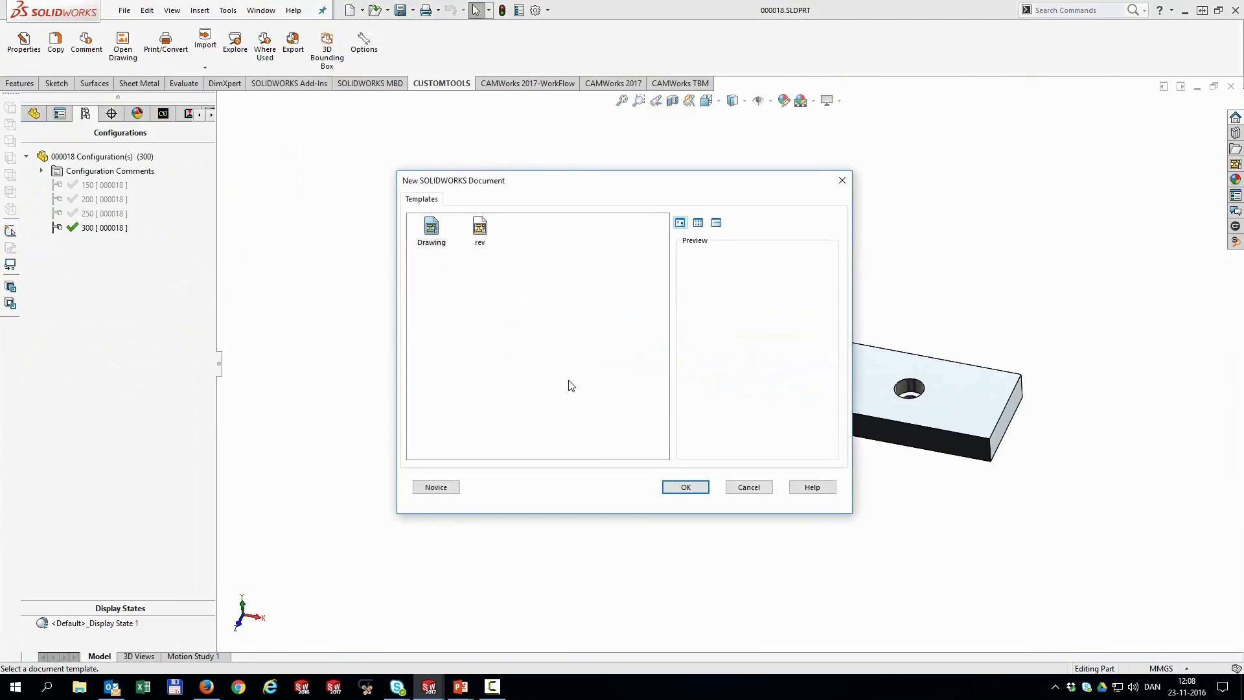
click(679, 487)
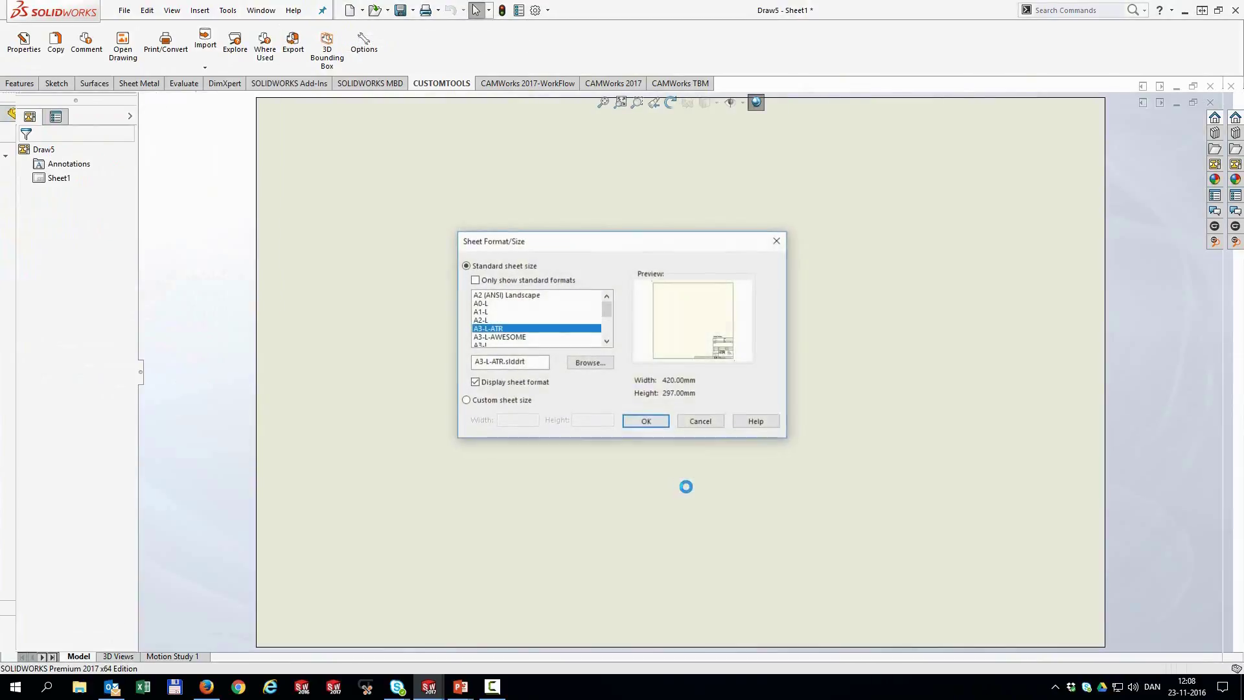
click(653, 423)
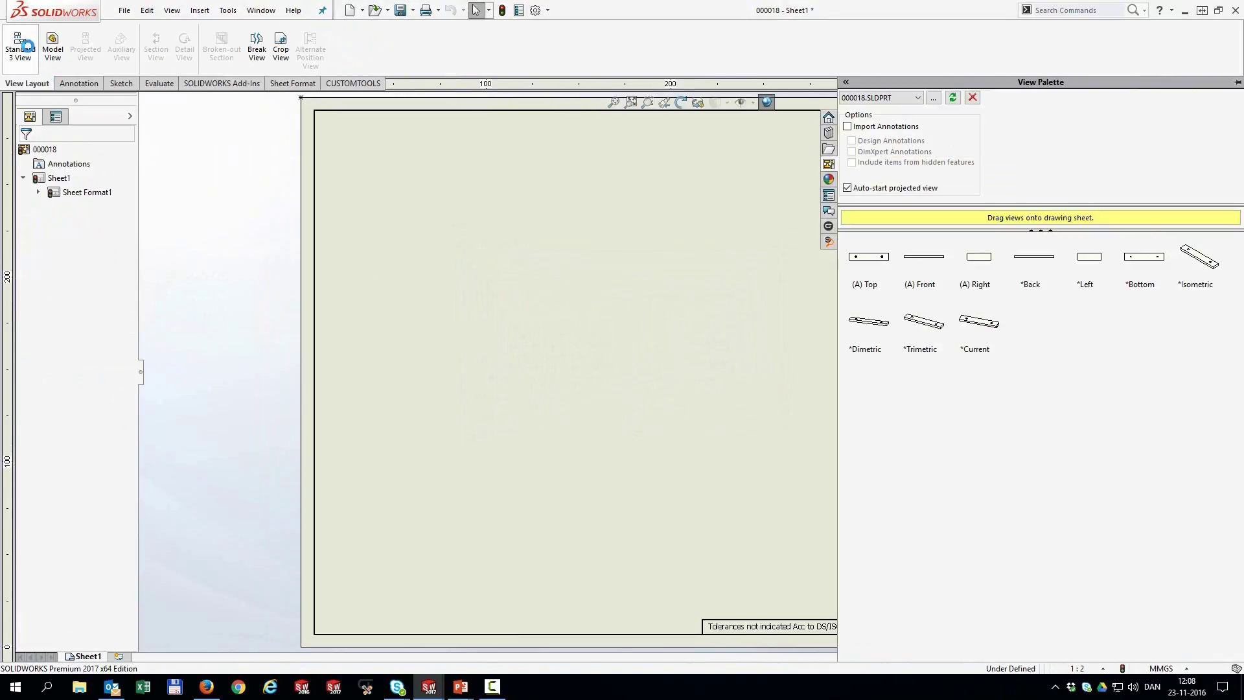
click(20, 46)
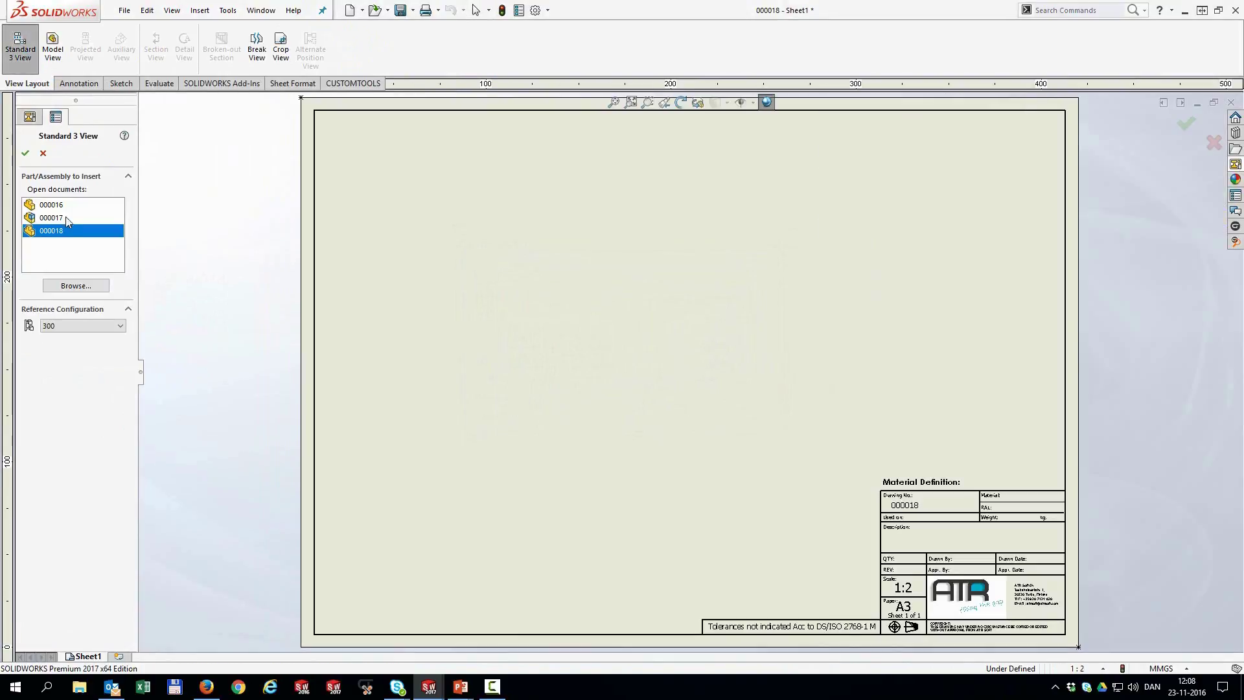
click(25, 153)
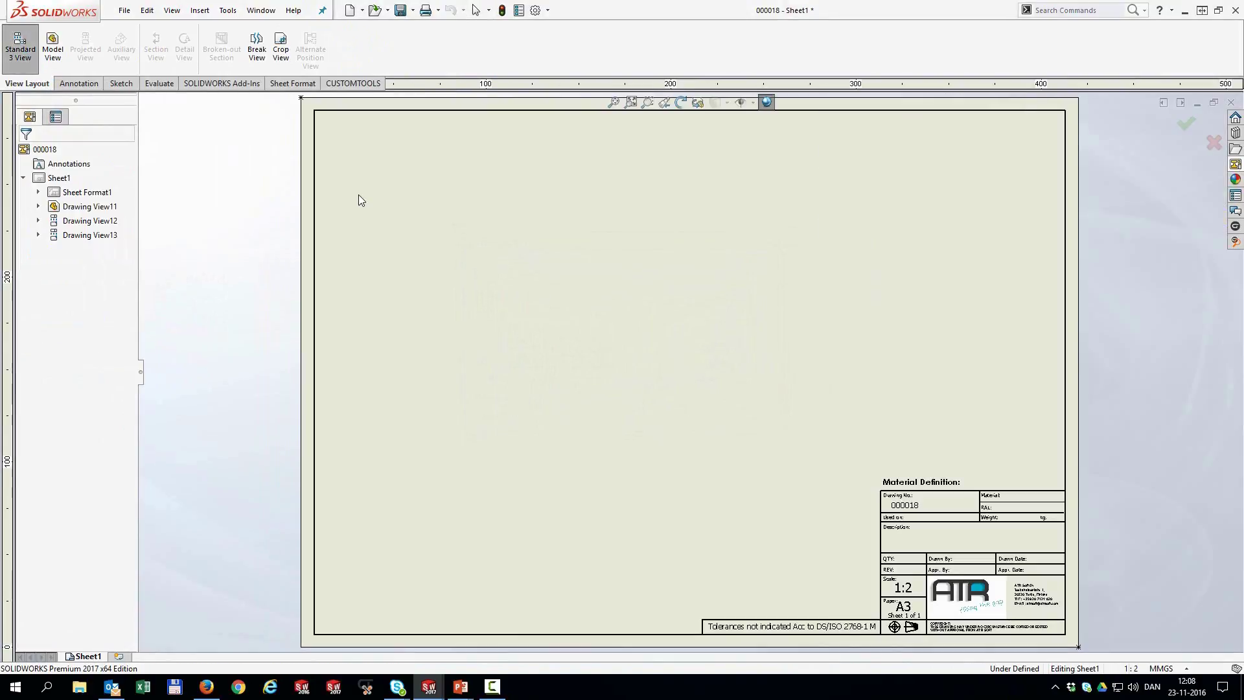
Set the views to sheet scale, reposition them, and save the 000018-300 drawing.
click(469, 222)
click(79, 627)
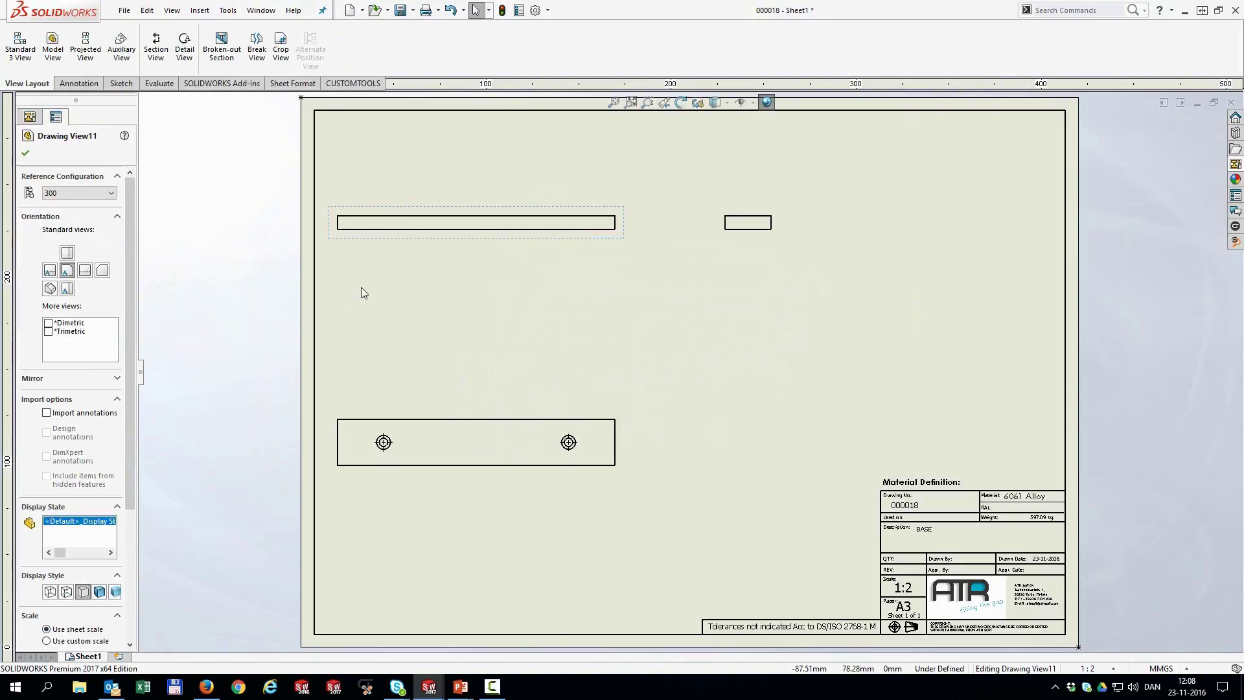
mouse_move(429, 245)
mouse_down()
mouse_move(414, 239)
mouse_move(487, 232)
mouse_move(534, 258)
mouse_move(524, 254)
mouse_up()
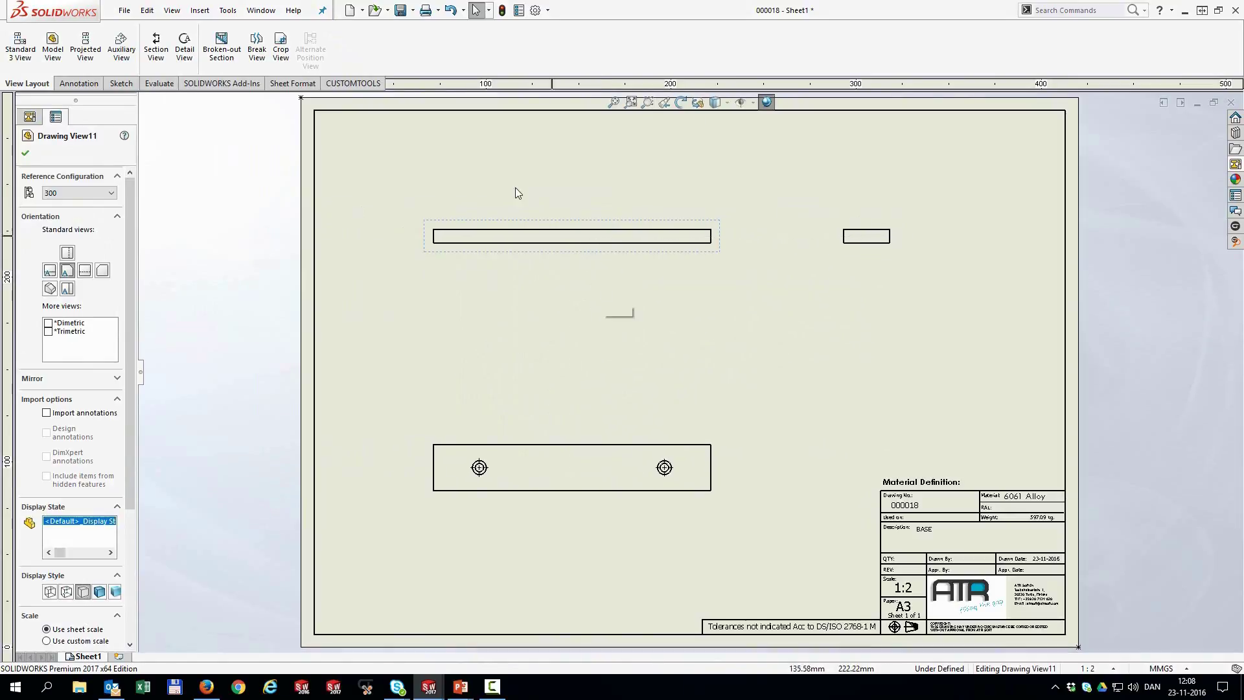
click(401, 11)
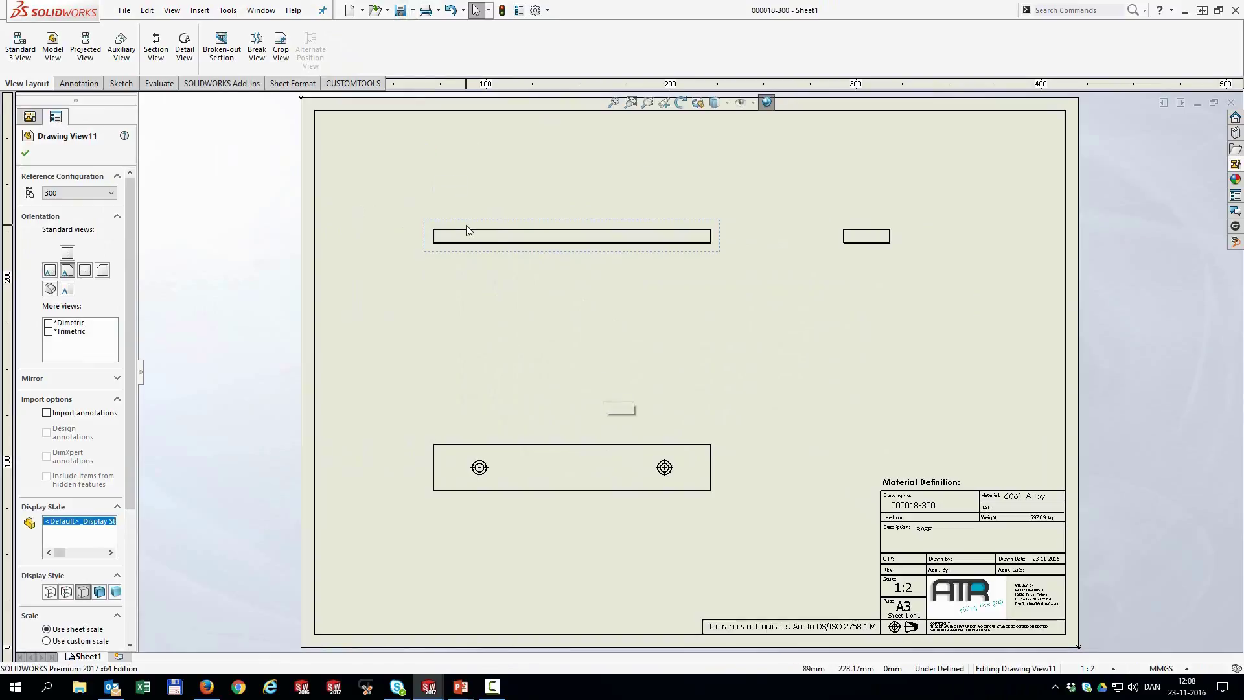
click(1231, 103)
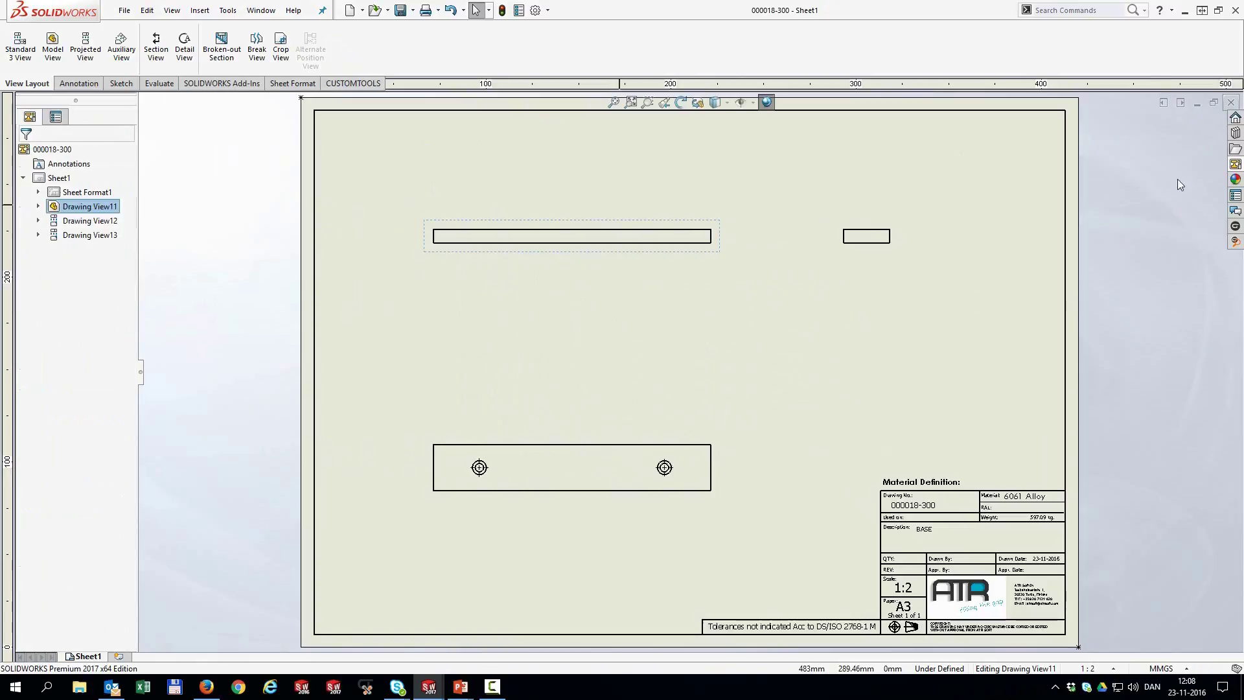
Close the 000018-150, 000018-200 and 000018-250 drawings from the Window list.
click(261, 10)
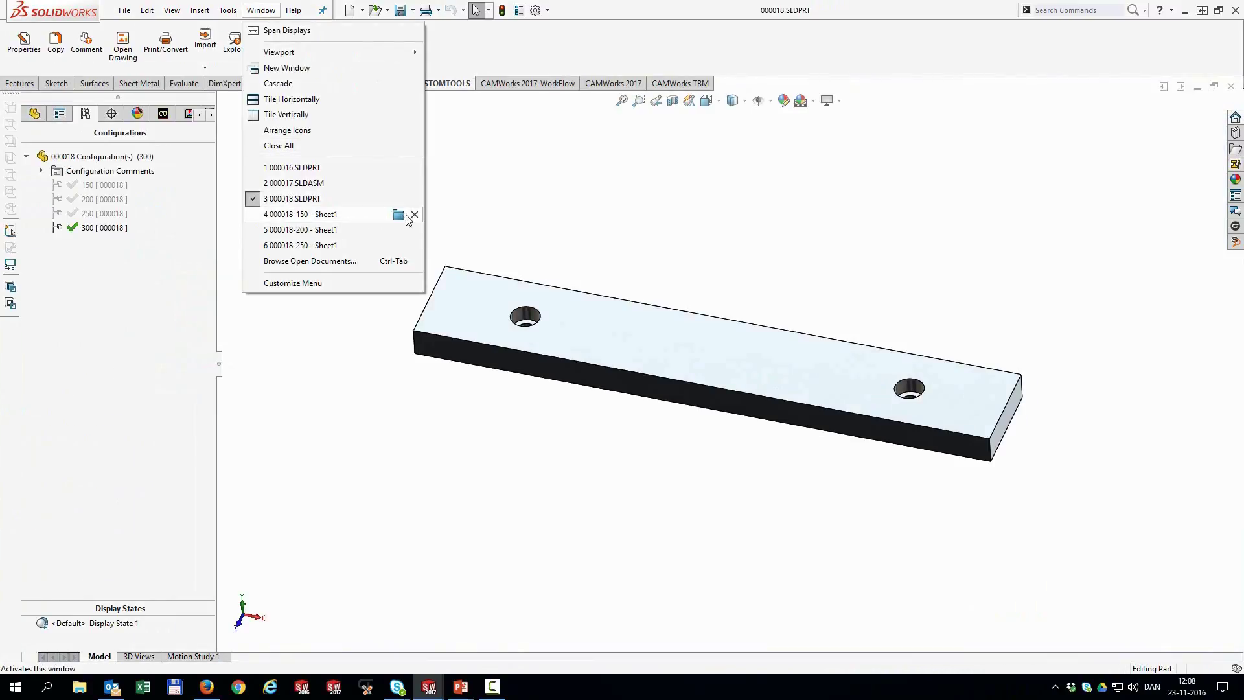
click(414, 215)
click(261, 11)
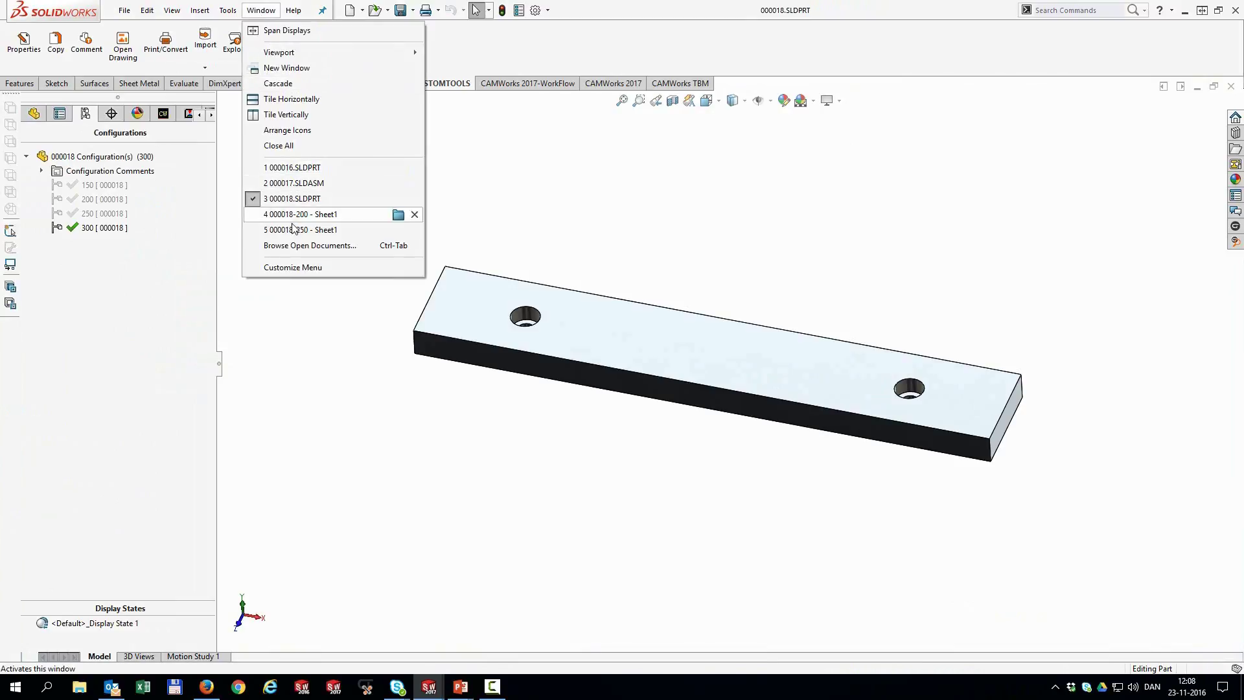
click(415, 214)
click(261, 10)
click(413, 215)
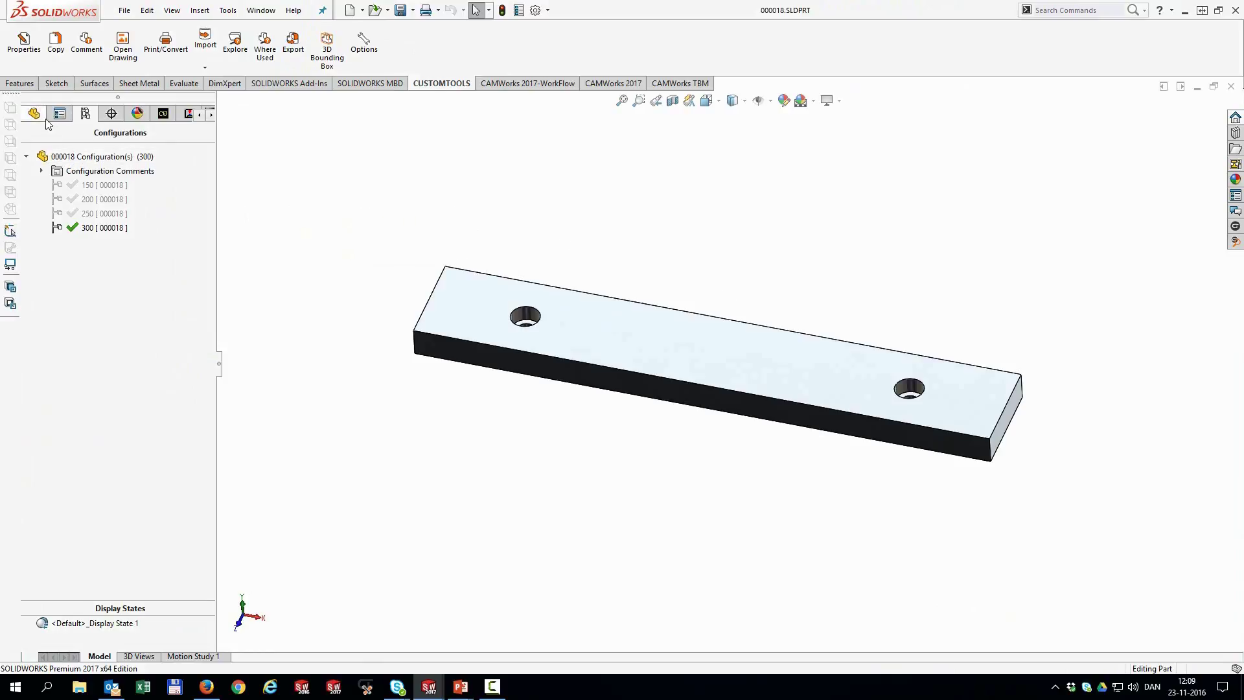
Select the part's top face and dismiss the file open dialog without opening anything.
click(647, 326)
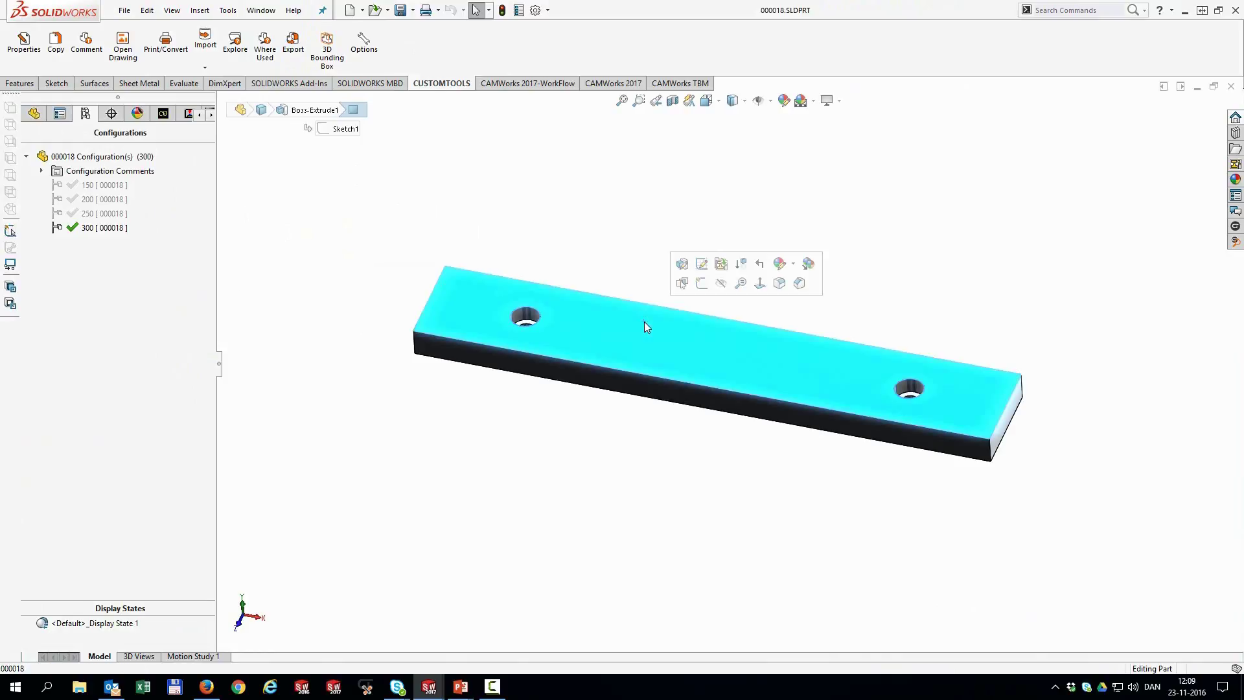
key(ctrl+o)
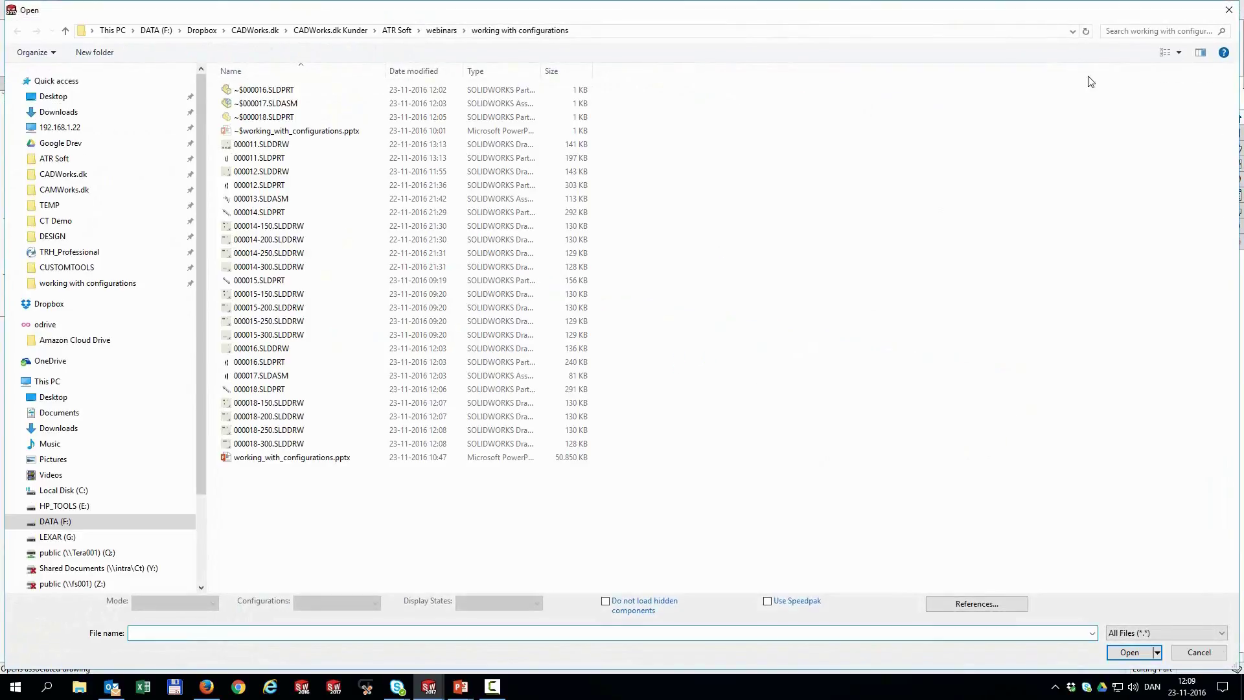
click(1234, 12)
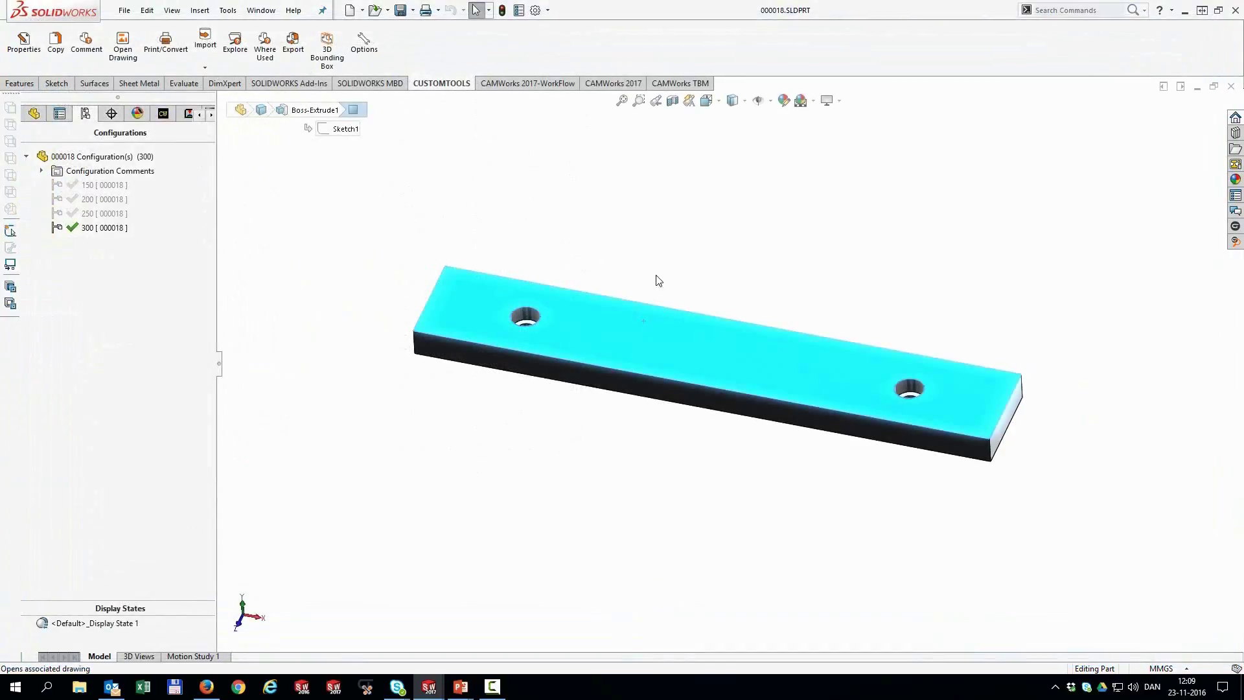
click(655, 235)
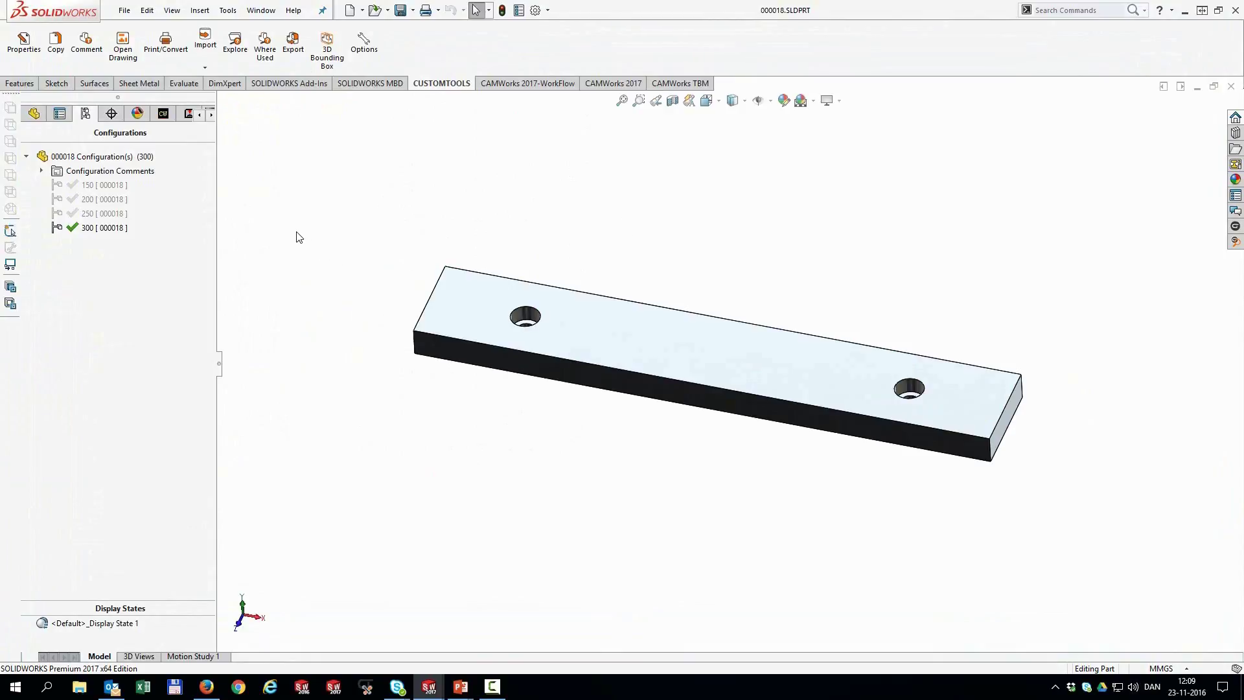
Mark the 150, 200, 250 and 300 drawings in Select Drawing, cancel, and close part 000018.
click(122, 47)
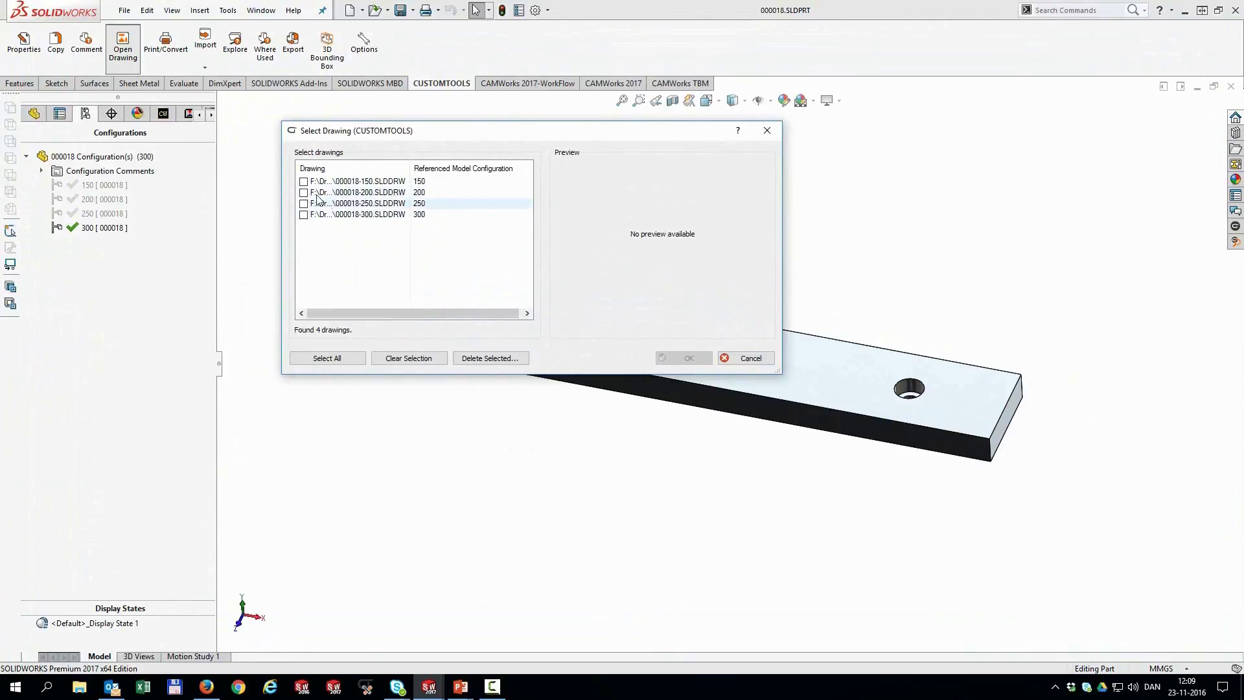
click(303, 181)
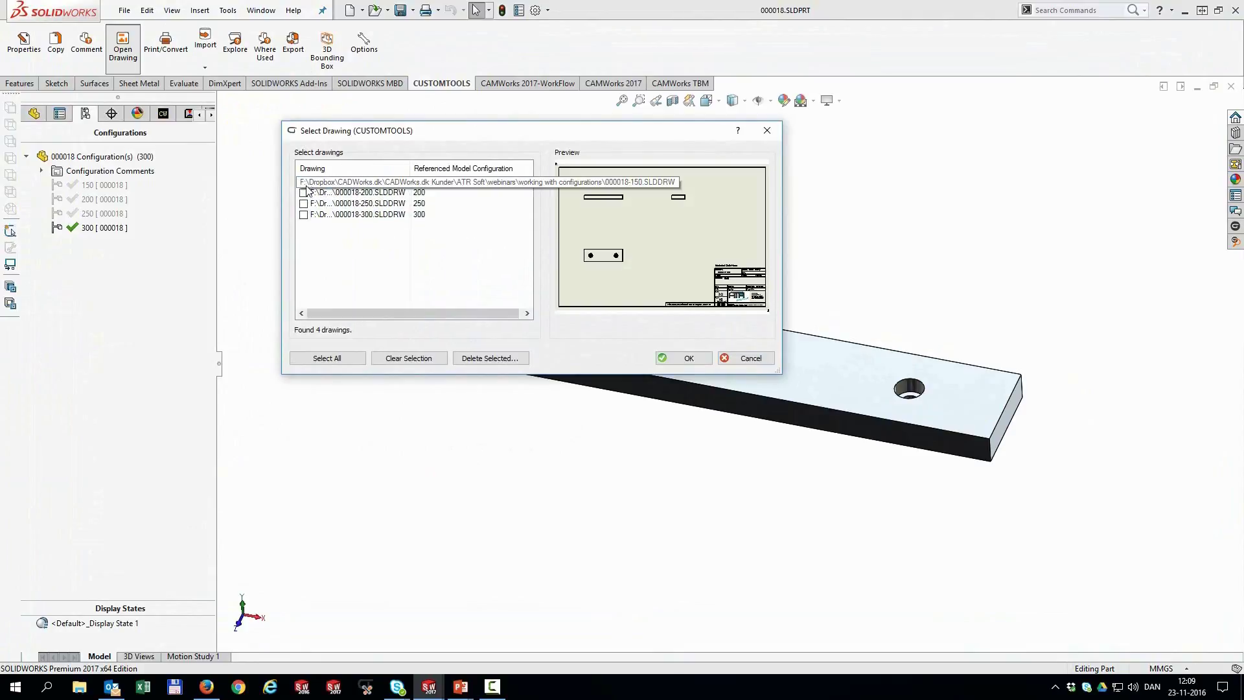
click(303, 181)
click(303, 204)
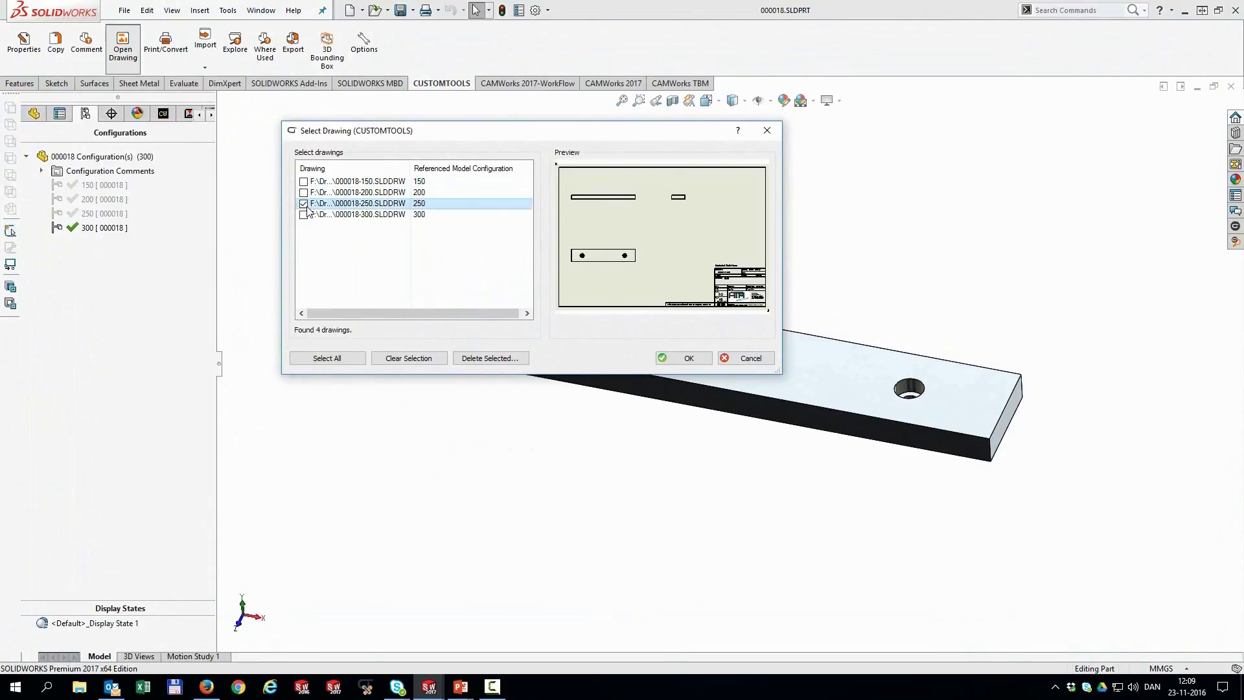
click(304, 215)
click(304, 203)
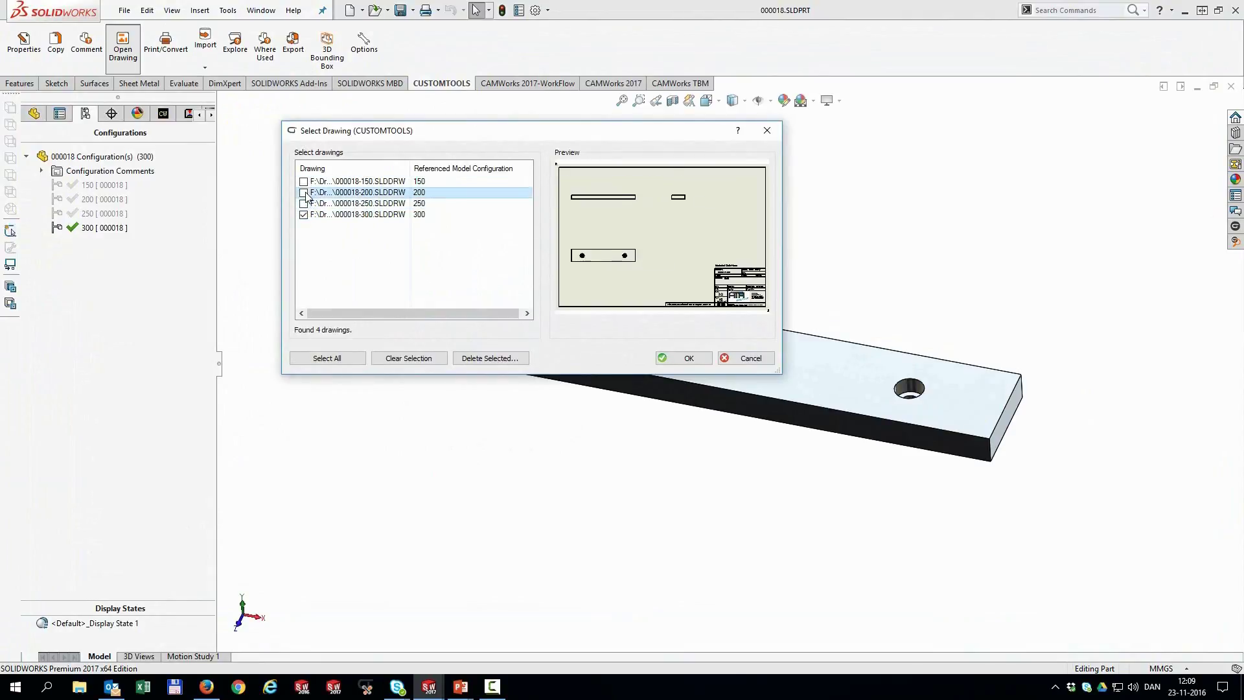
click(304, 182)
click(303, 192)
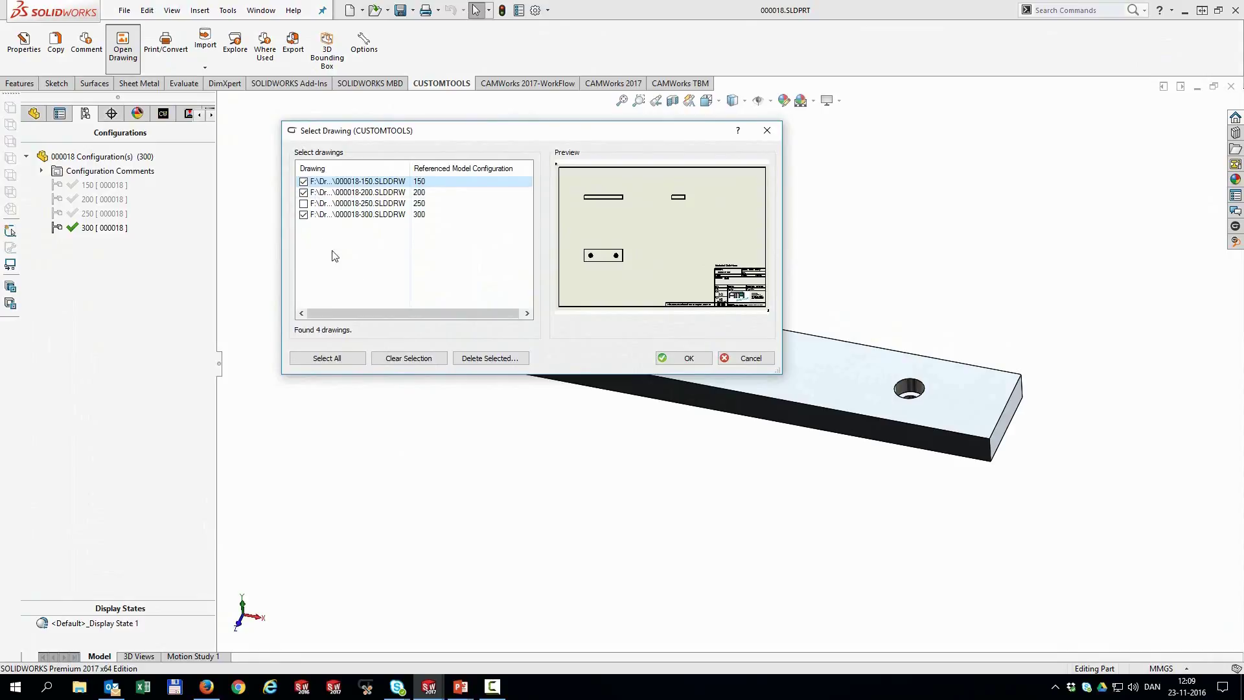
click(738, 363)
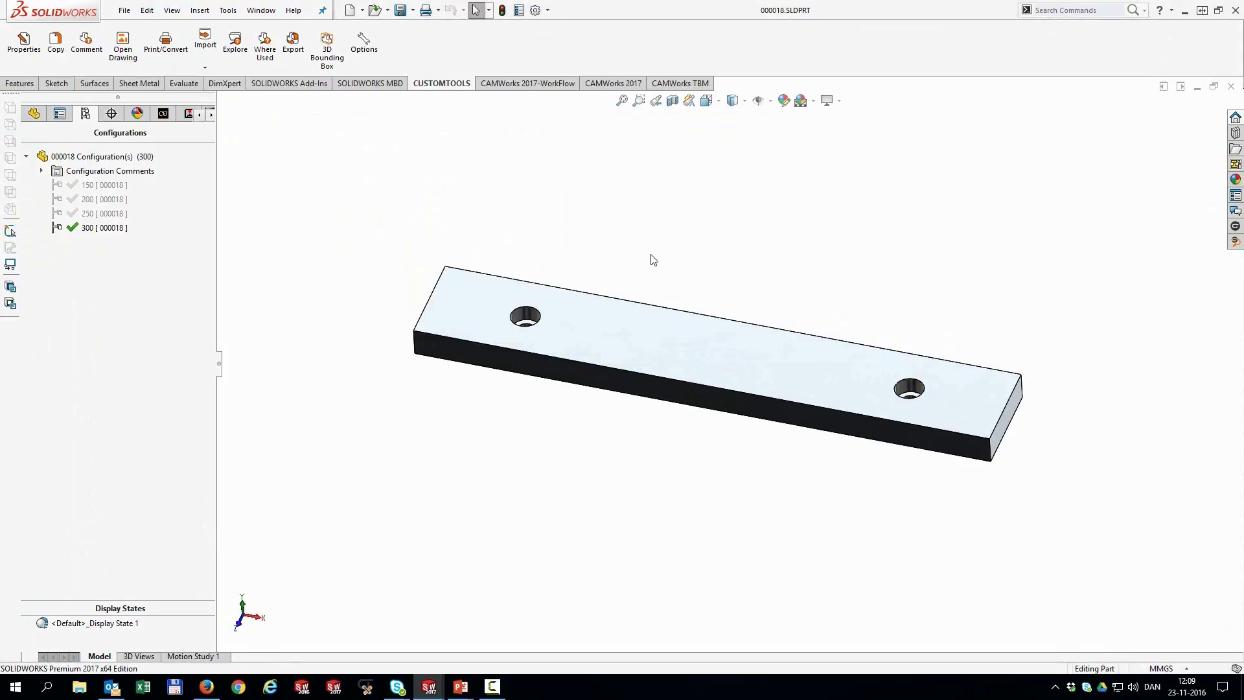
click(1231, 86)
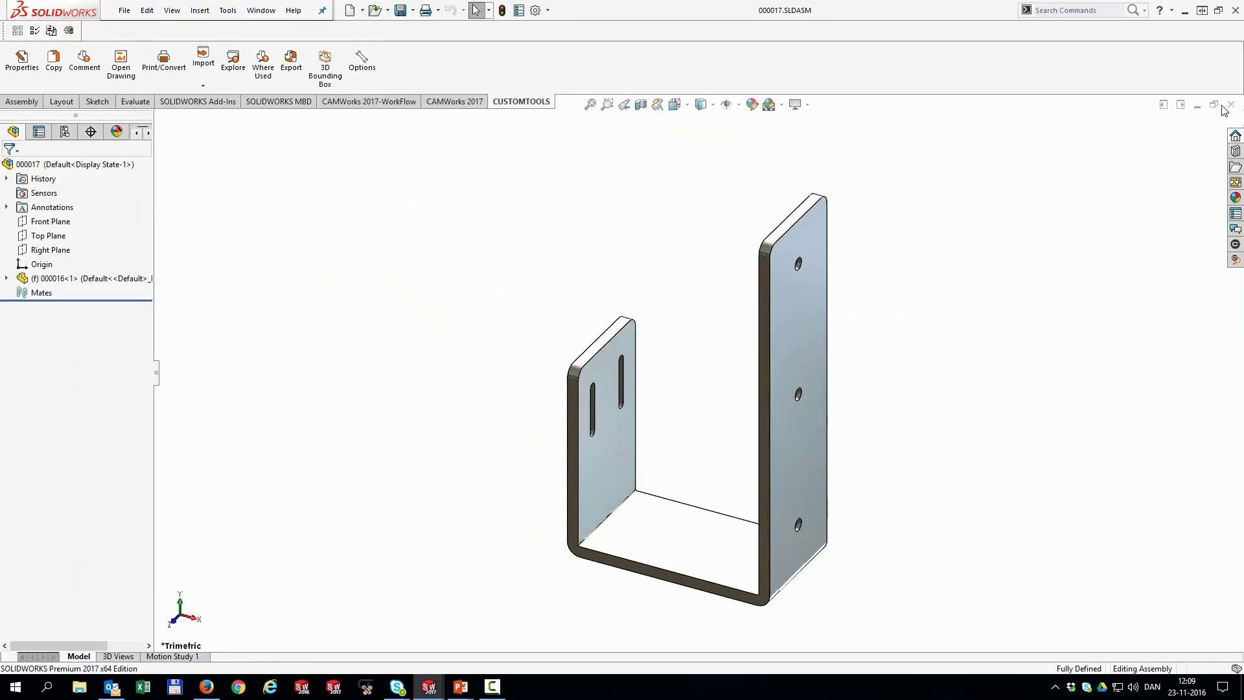
Search CUSTOMTOOLS for '00018' Part documents and pick the 000018 result with configurations.
click(261, 10)
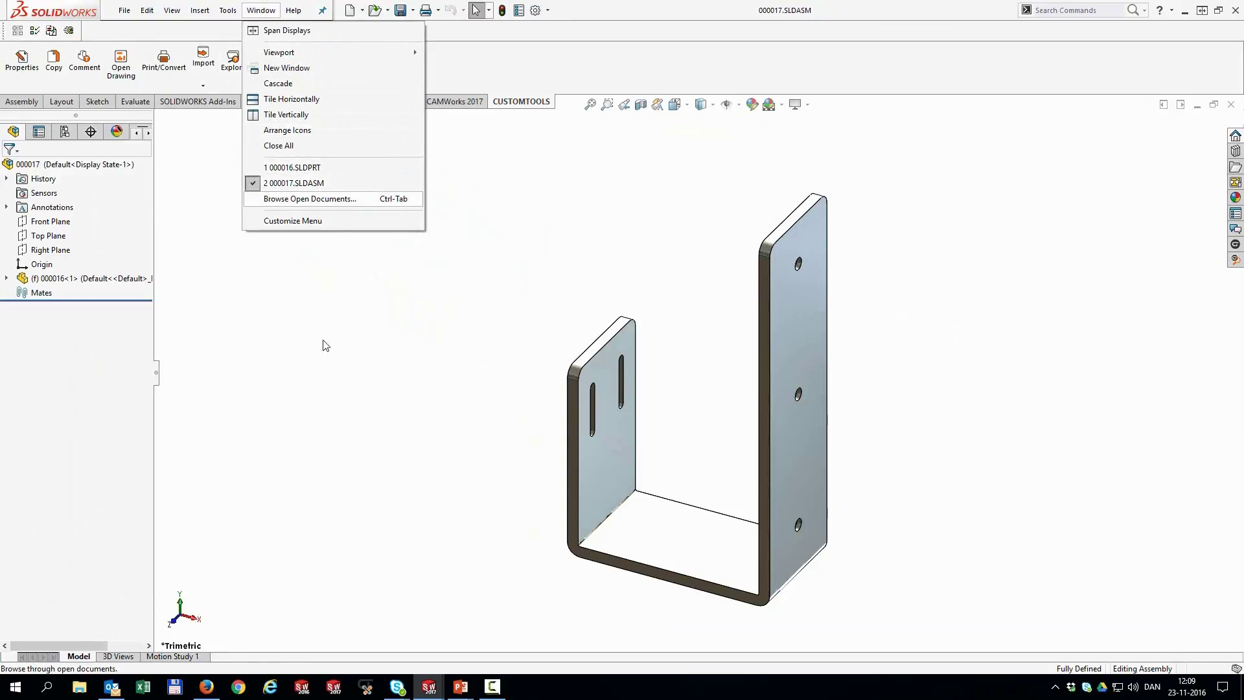
click(318, 363)
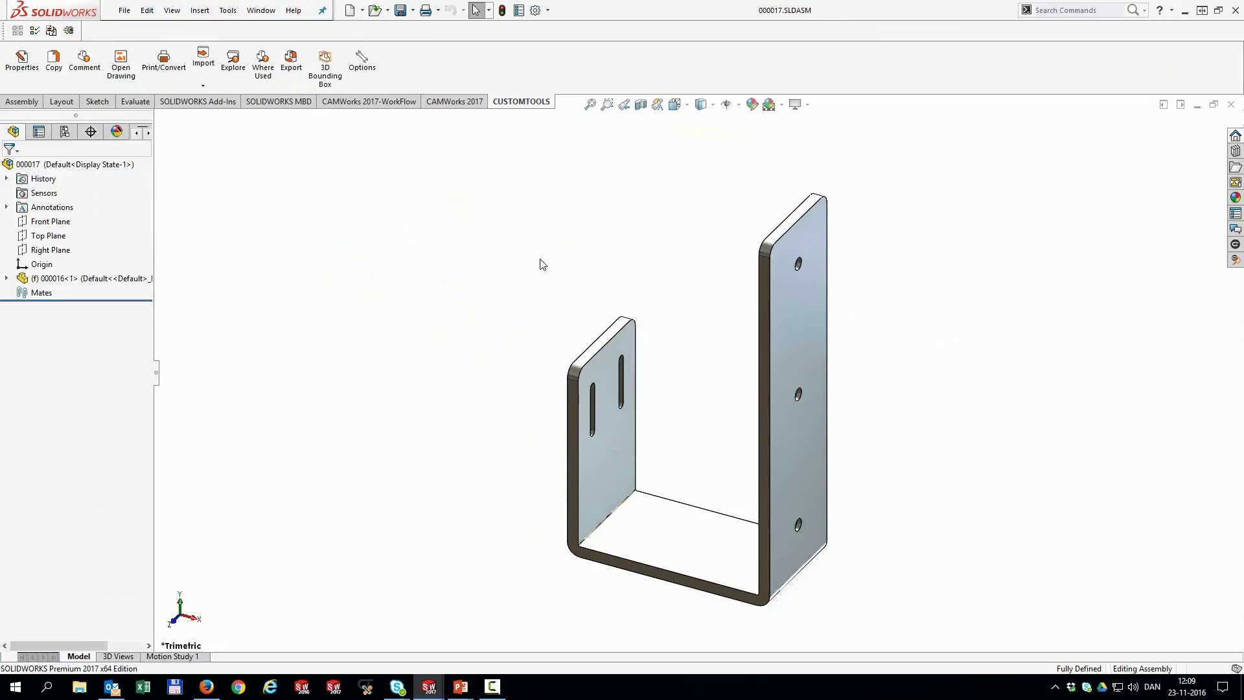
click(1235, 258)
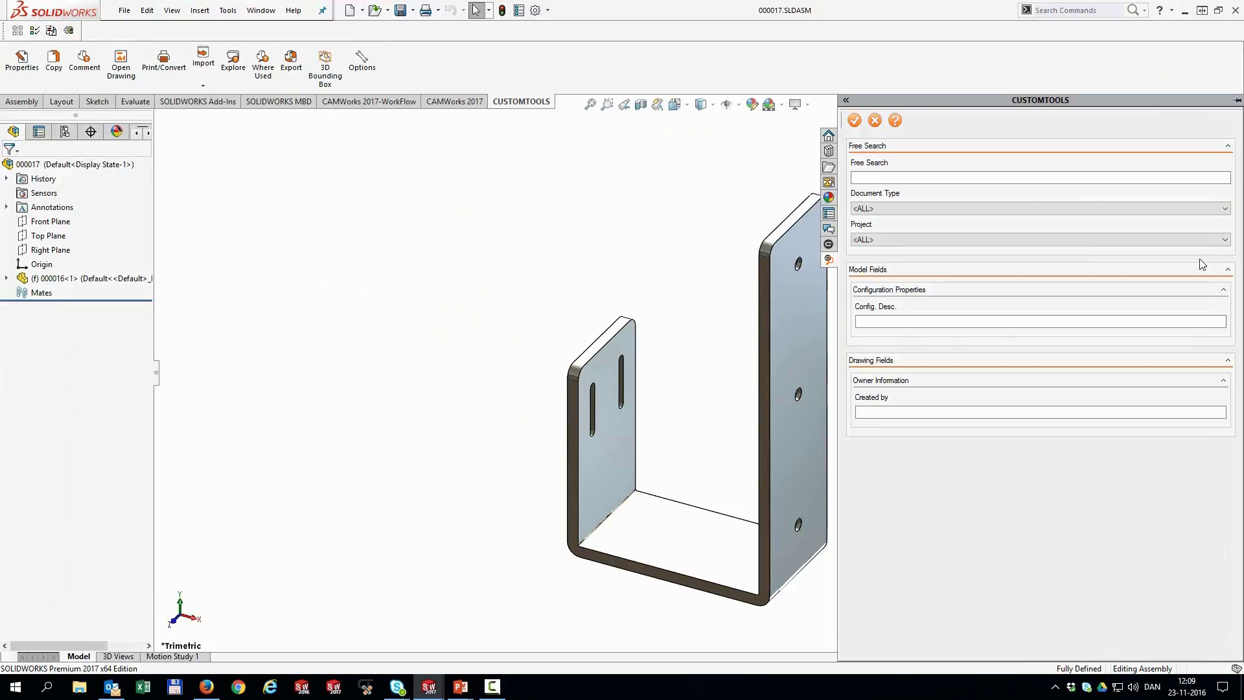
click(943, 176)
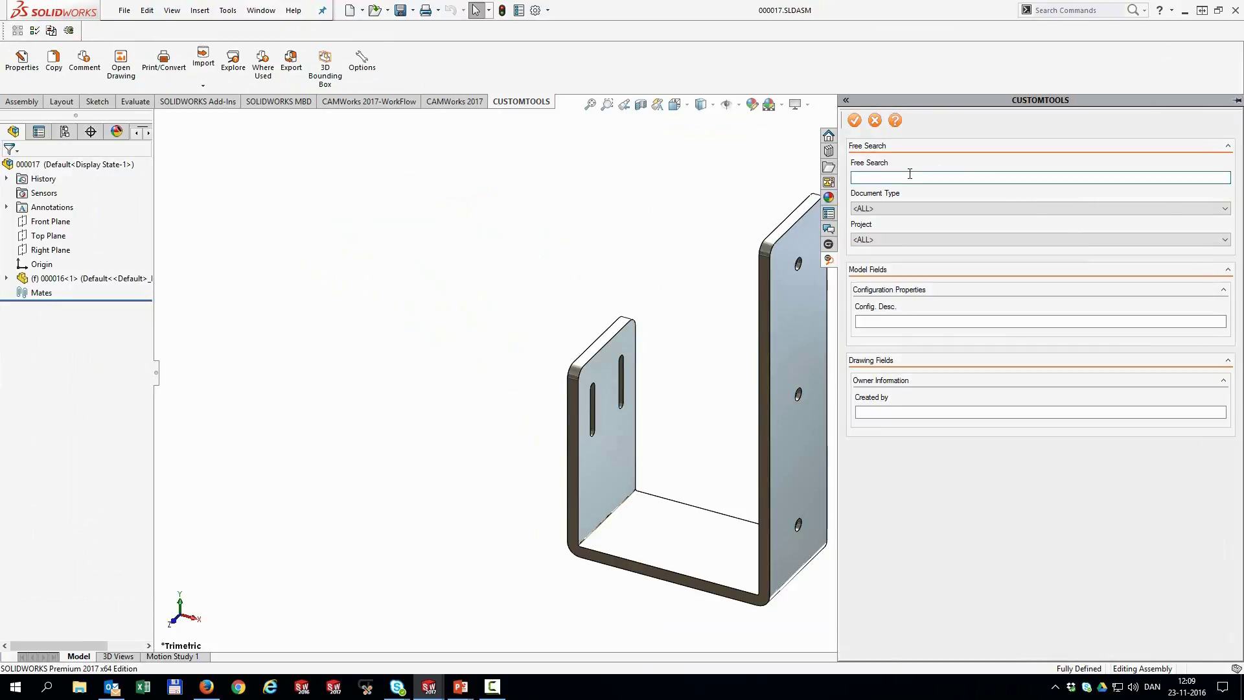
text(00018)
click(908, 208)
click(901, 220)
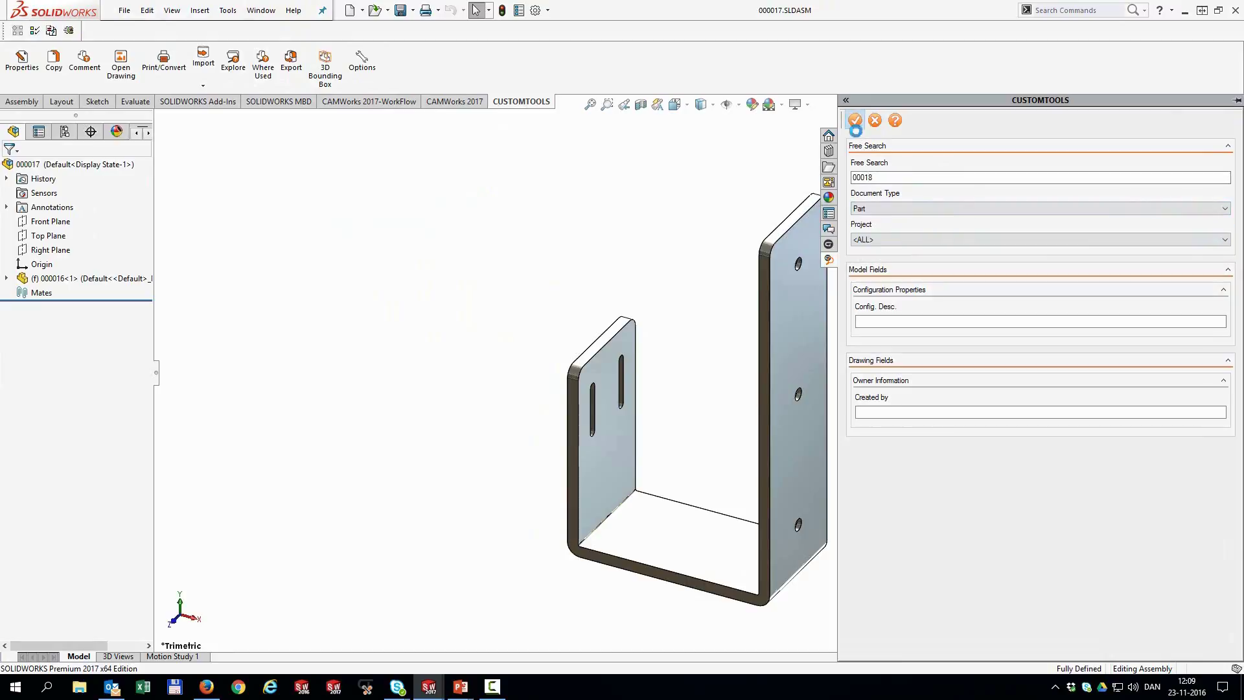
click(613, 223)
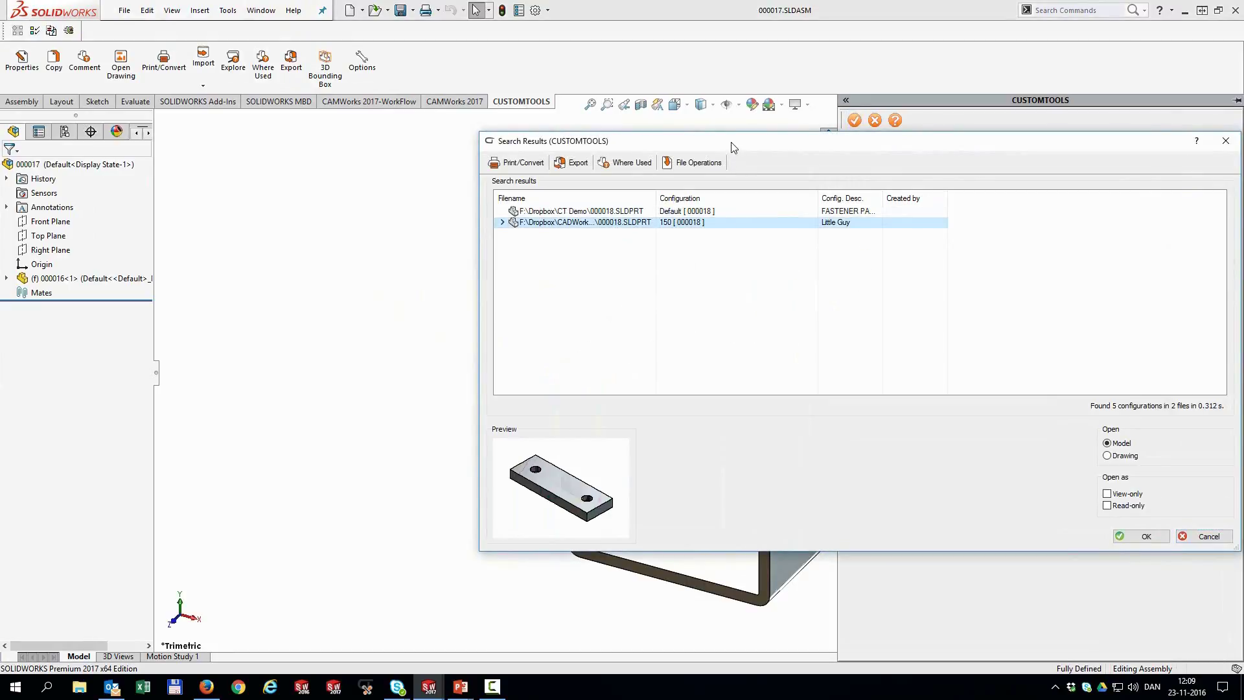
Insert base plate 000018 into the assembly in configuration 150 from the search results.
mouse_move(731, 142)
mouse_down()
mouse_move(716, 119)
mouse_move(722, 128)
mouse_up()
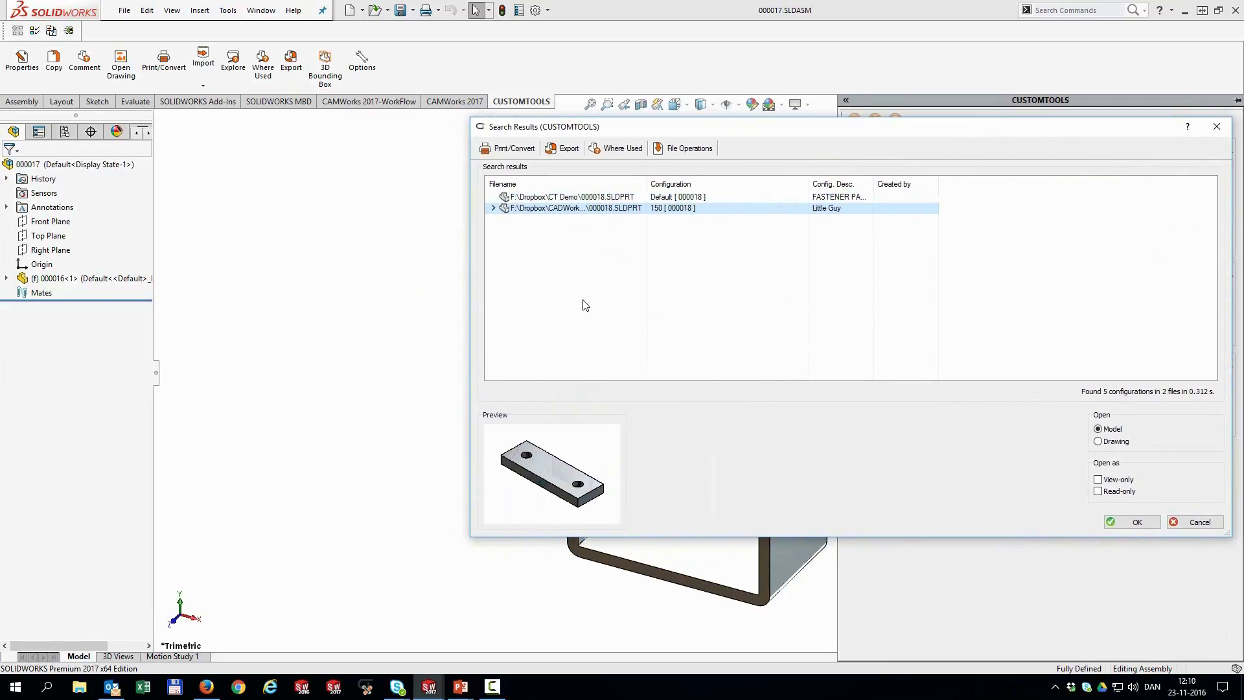
click(25, 101)
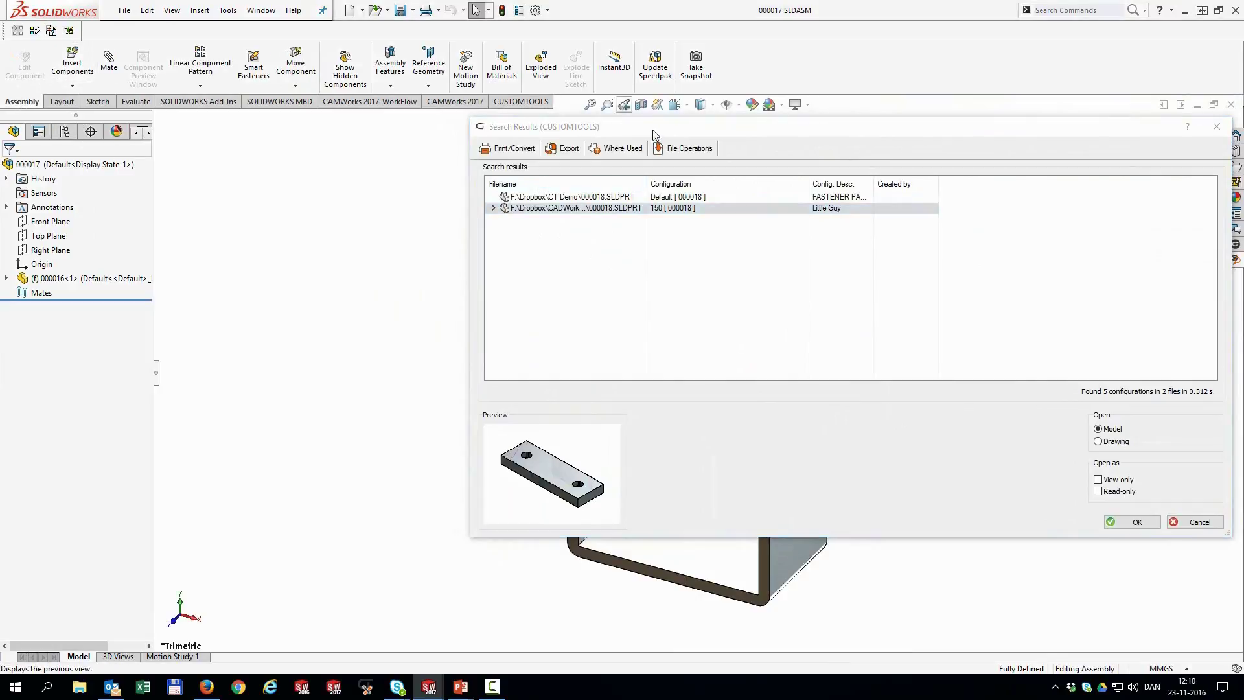
drag(655, 131, 658, 131)
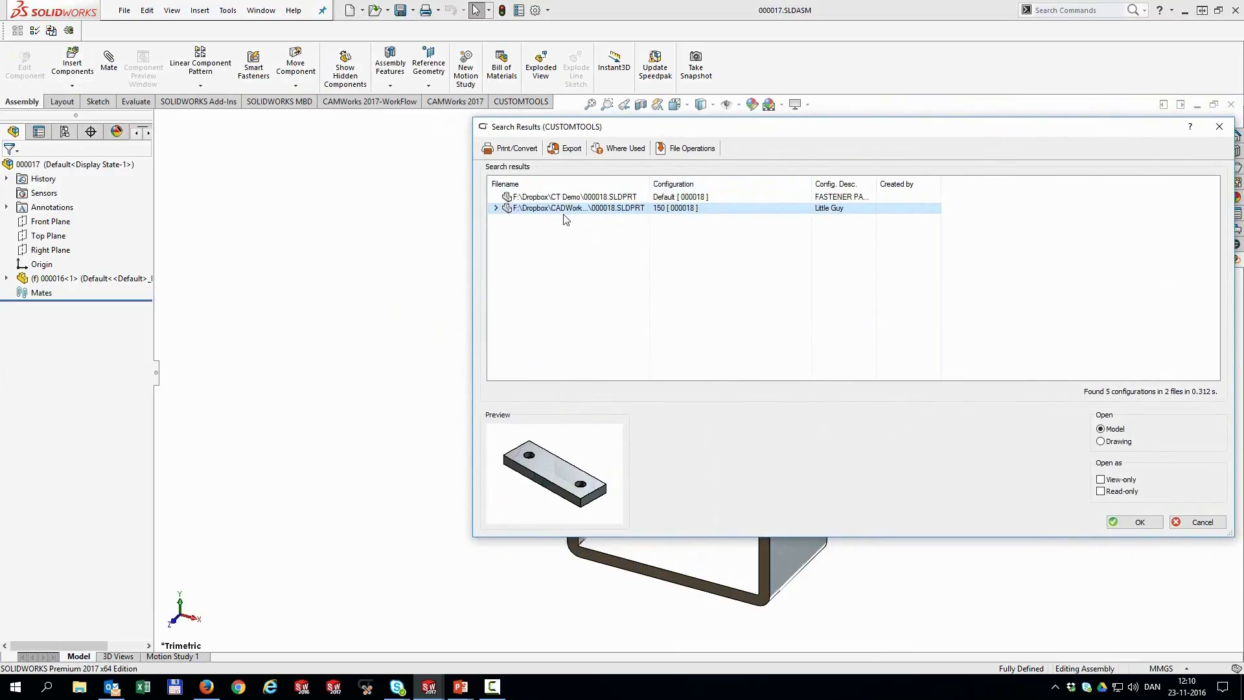
drag(509, 208, 366, 227)
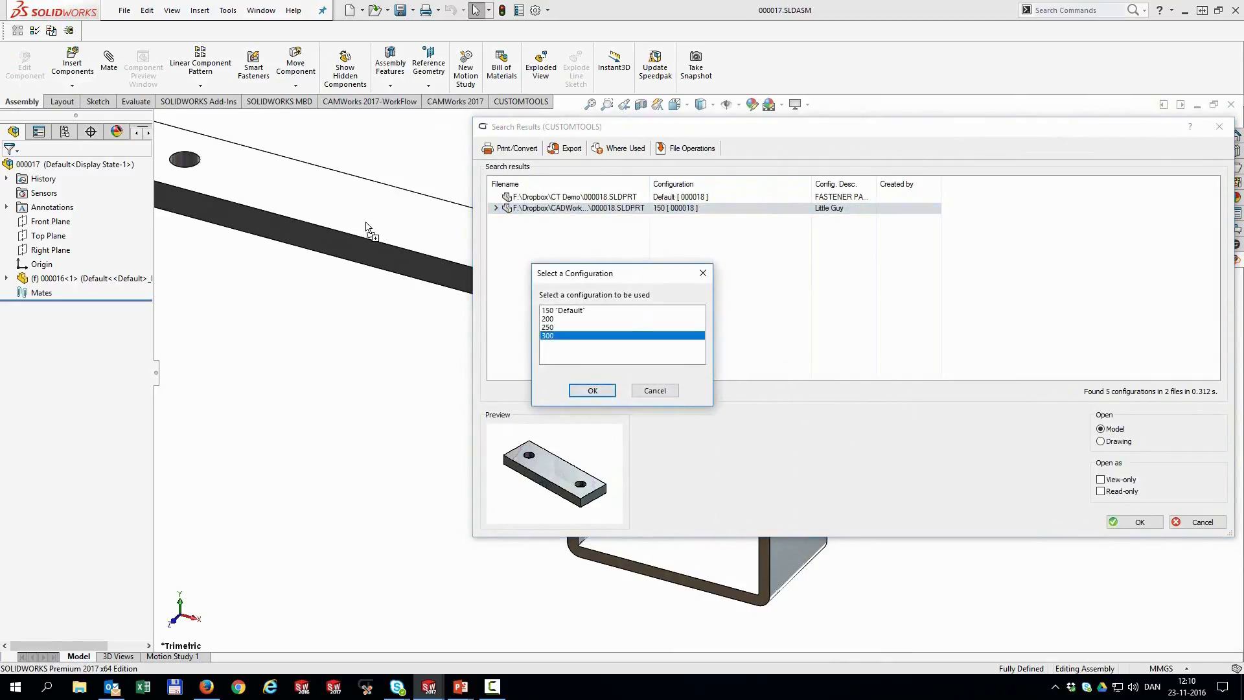
click(554, 311)
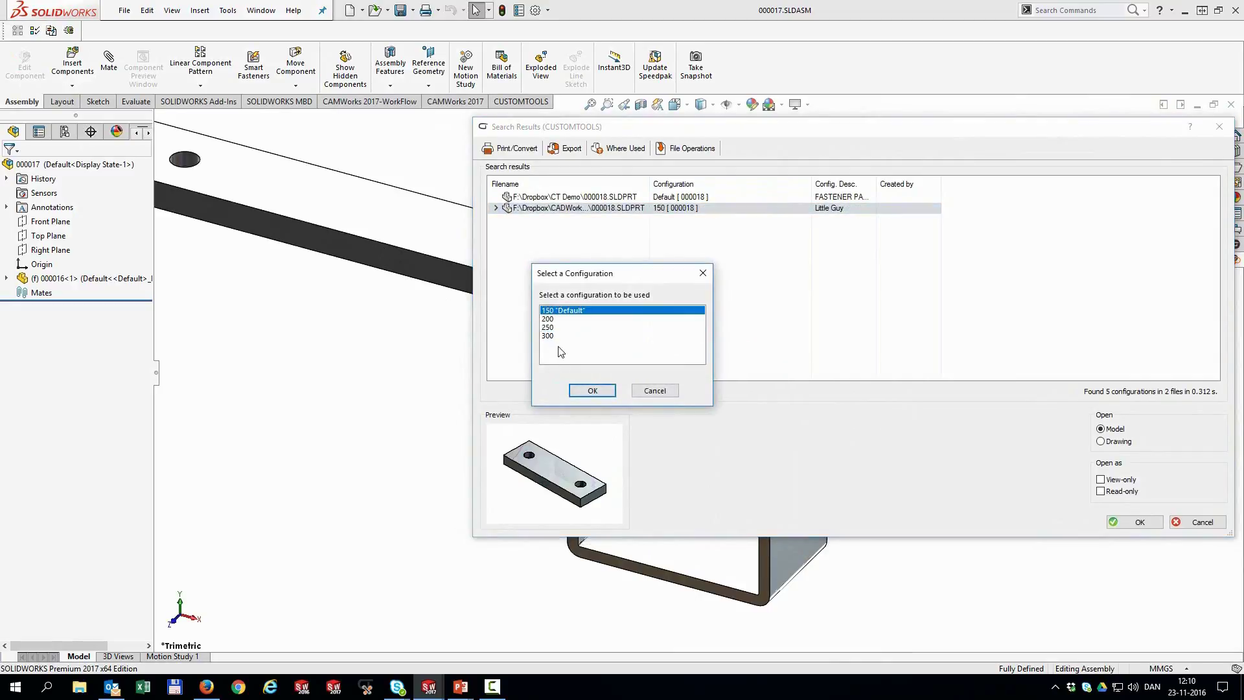
click(592, 392)
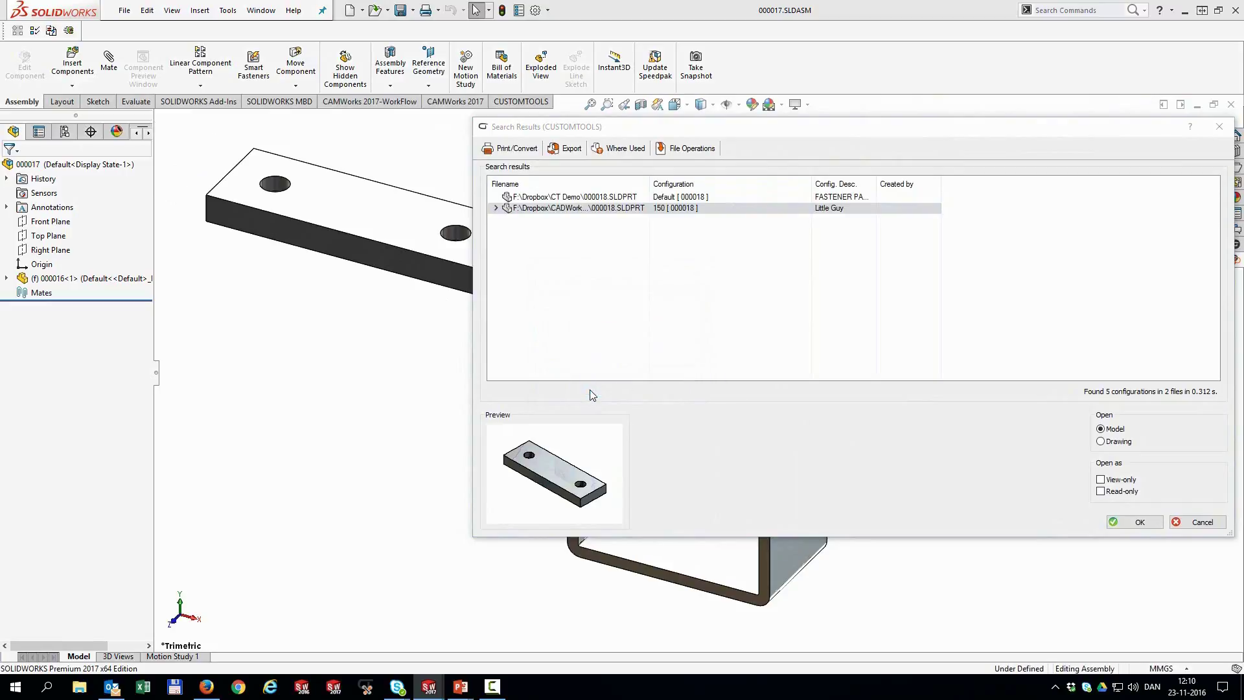
click(1200, 521)
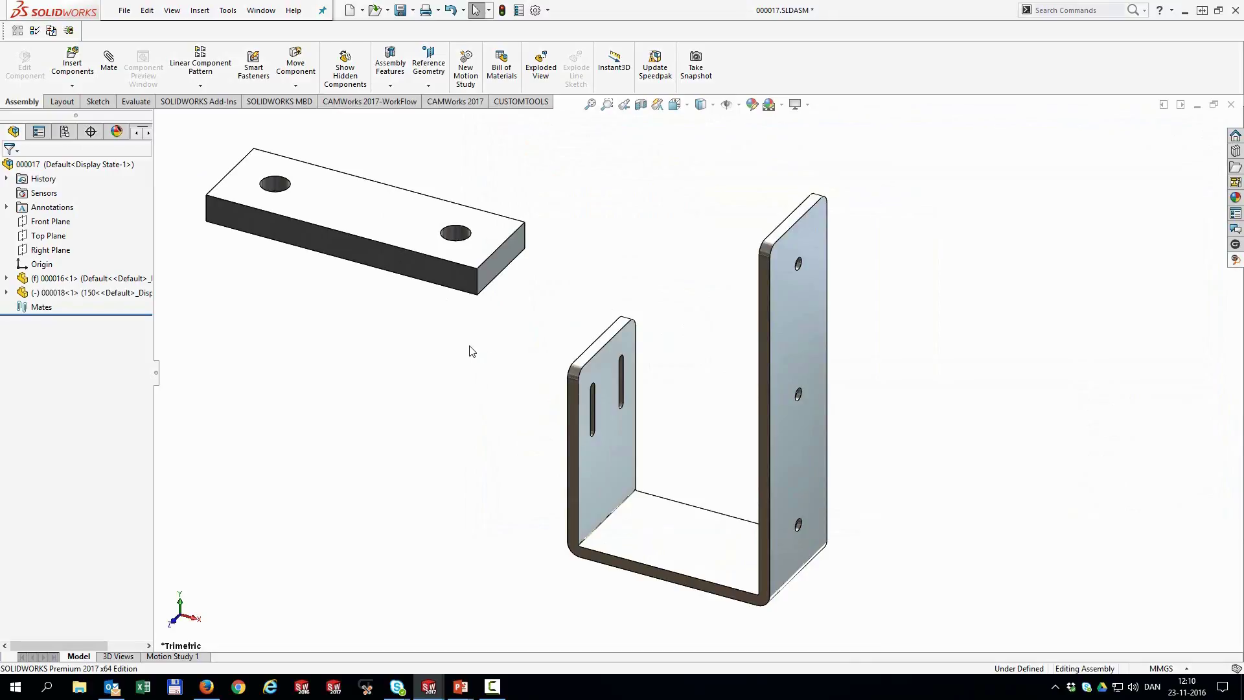
Copy the base plate, switch the copy to configuration 200, and place it beside the first.
click(40, 293)
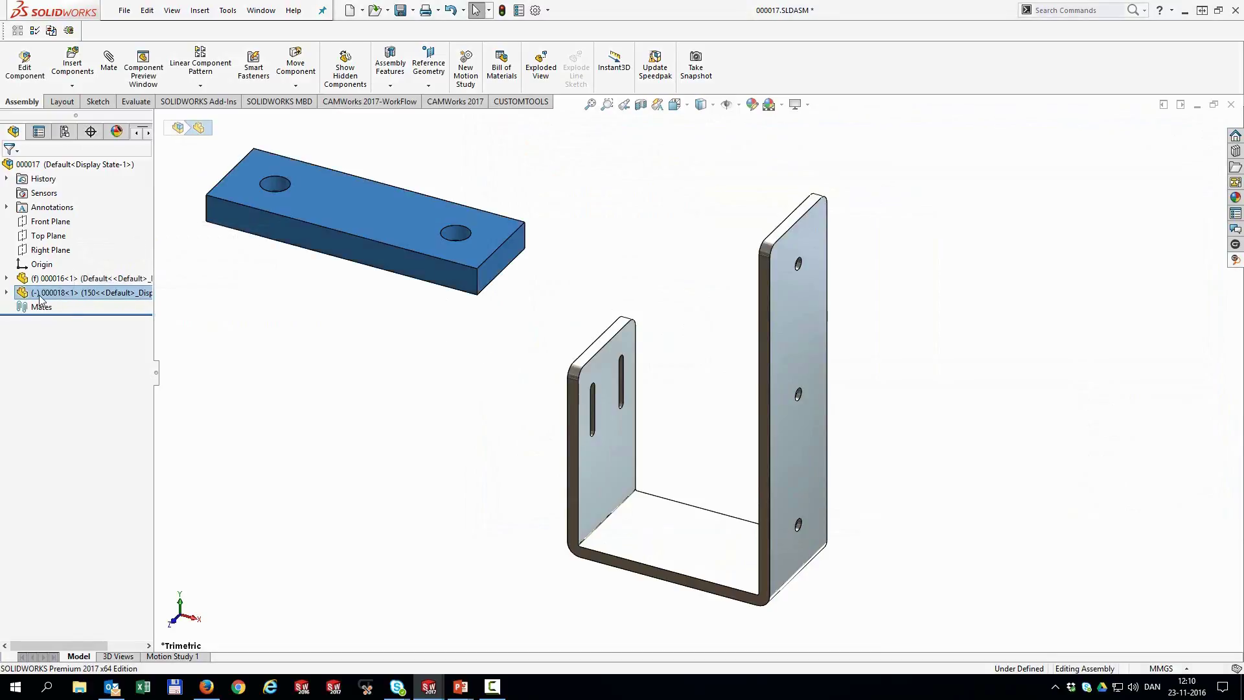
ctrl+drag(40, 298, 319, 392)
click(321, 375)
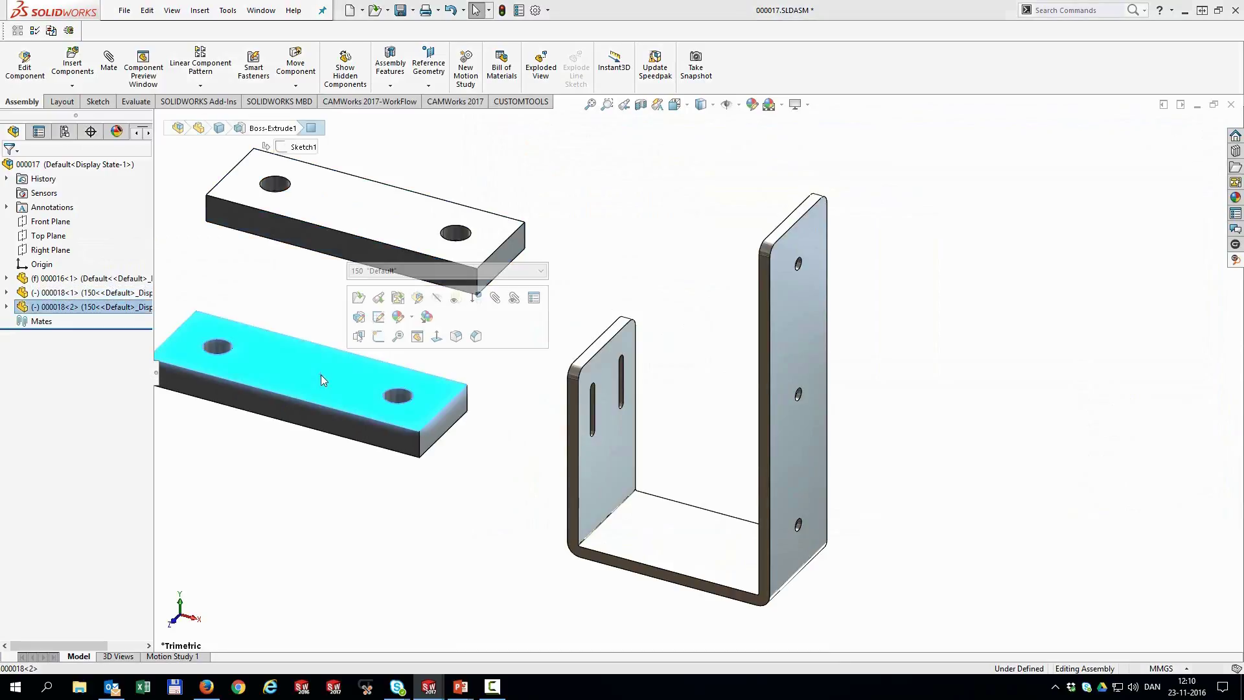
click(401, 271)
click(392, 291)
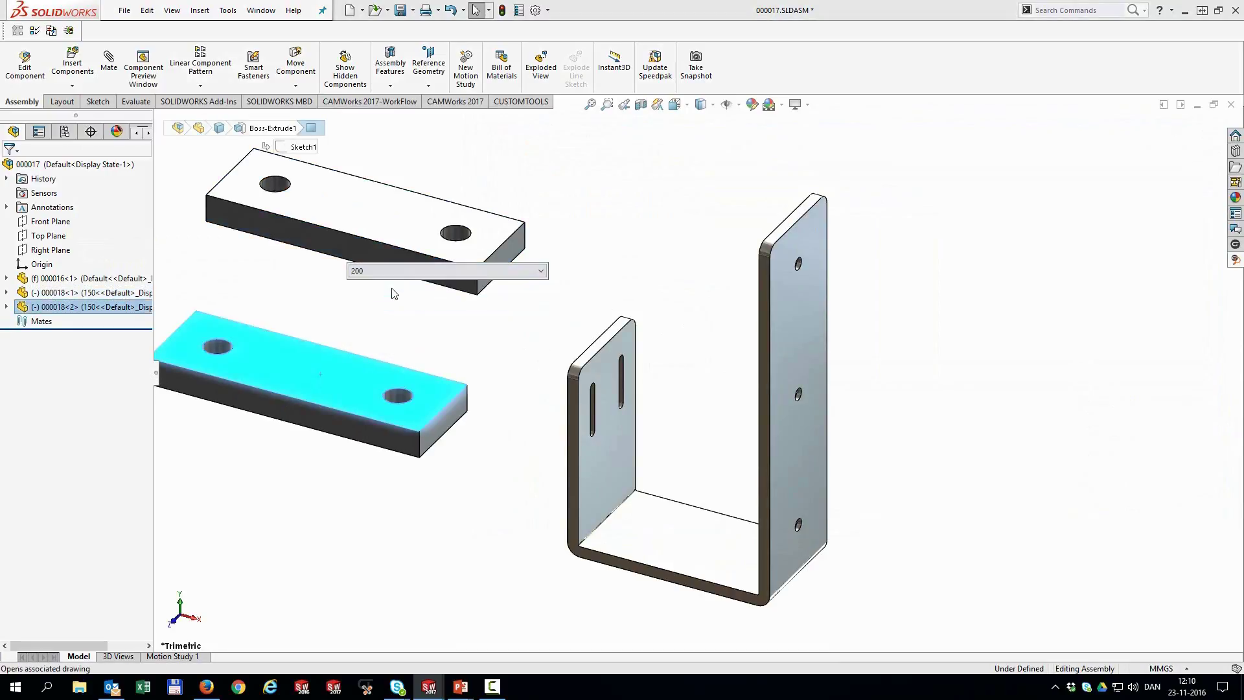
key(f)
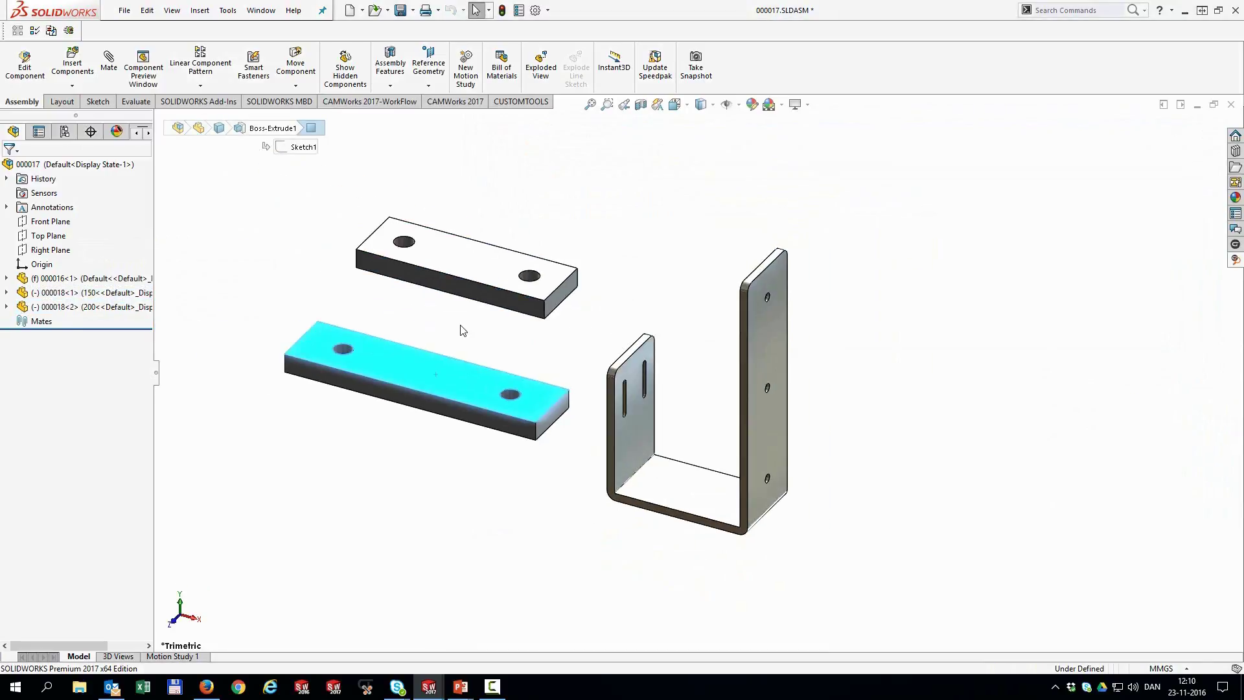
click(463, 331)
drag(451, 369, 454, 341)
click(696, 296)
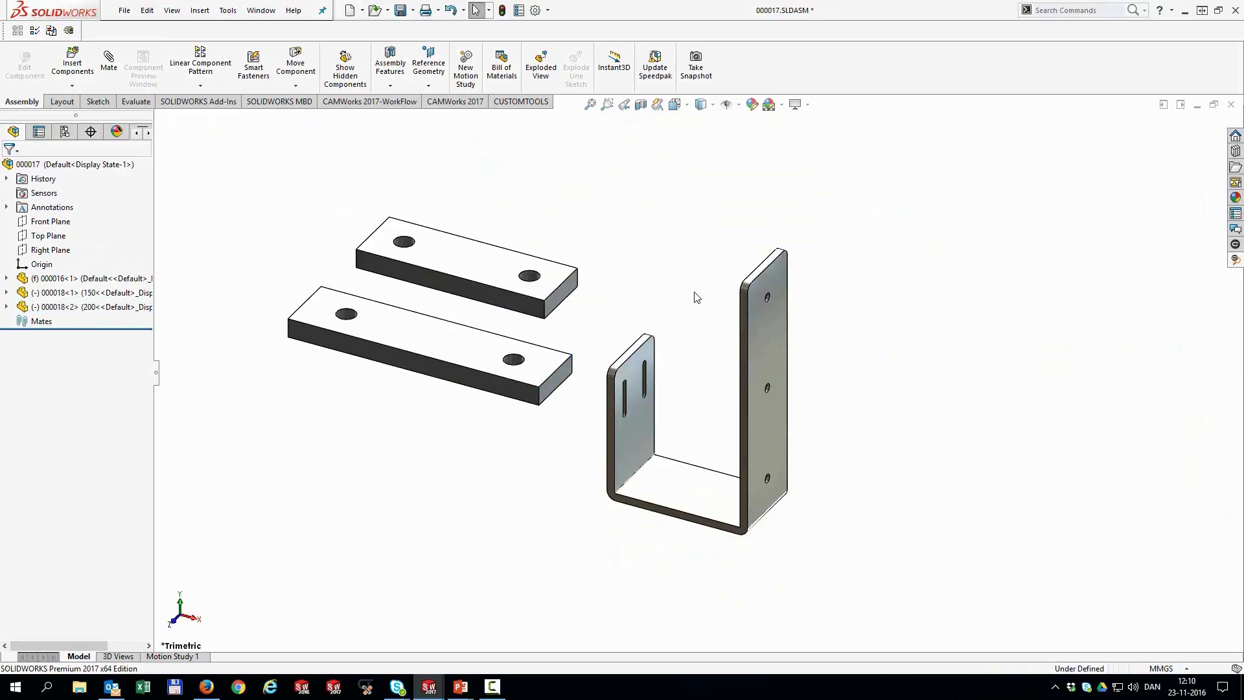
key(f)
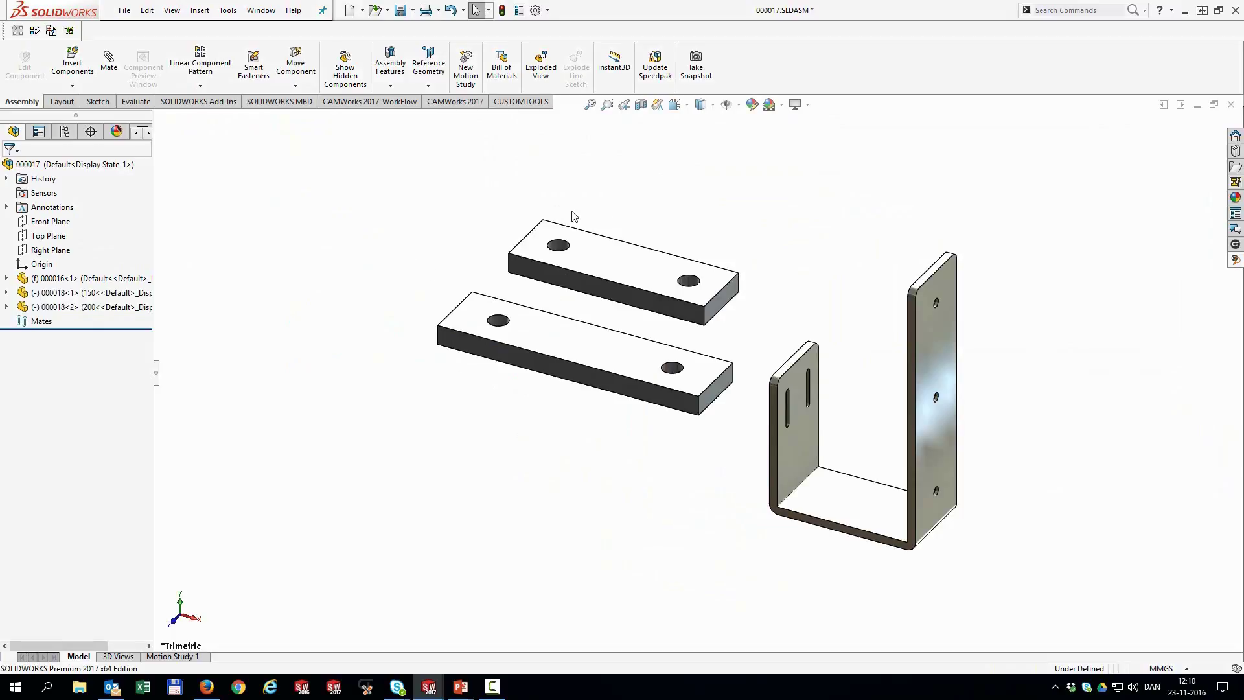
click(510, 105)
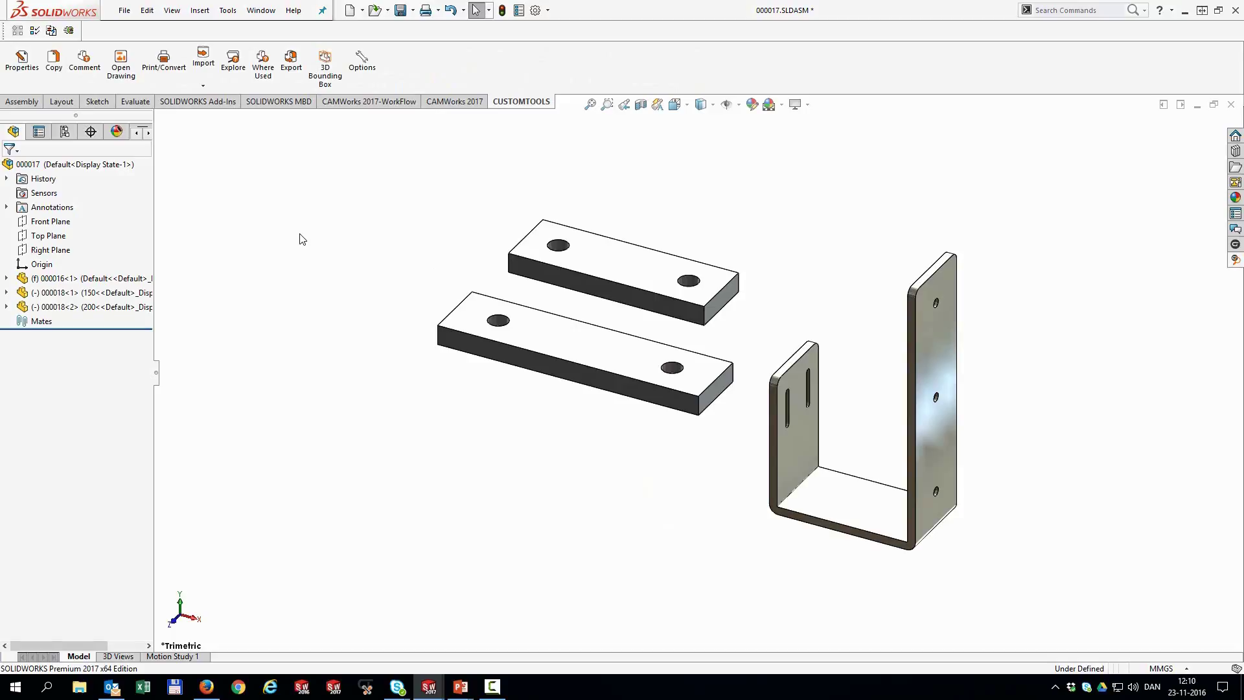
click(171, 72)
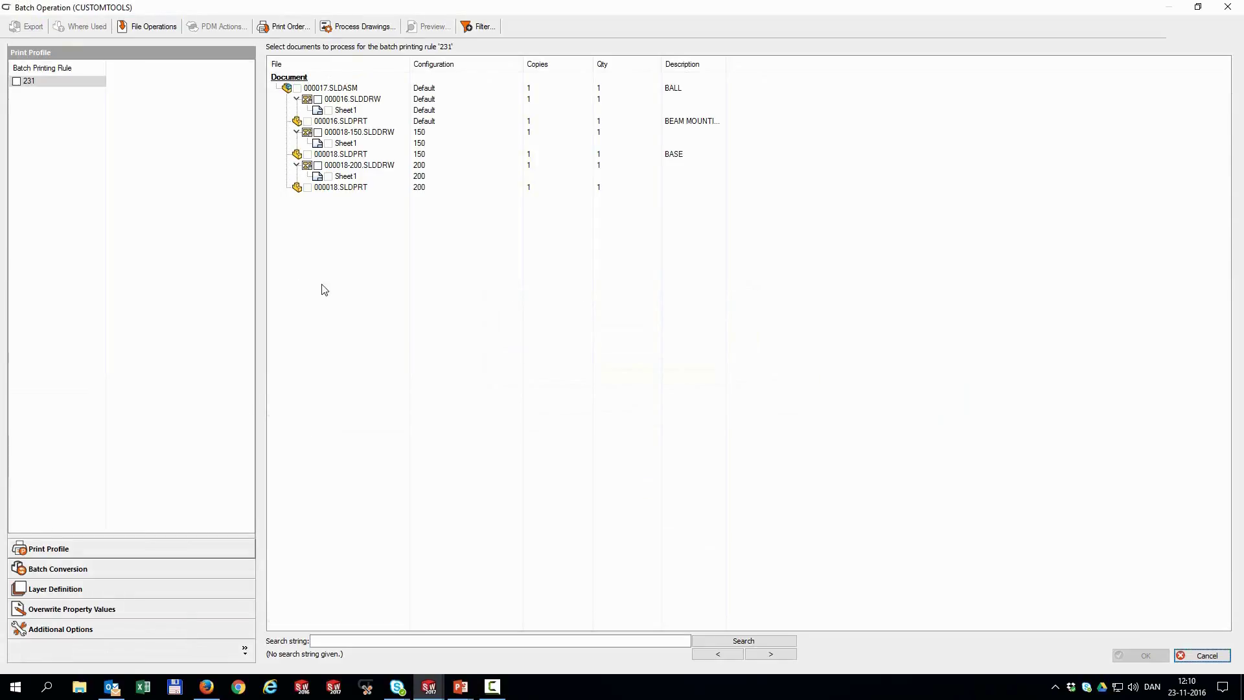
click(395, 133)
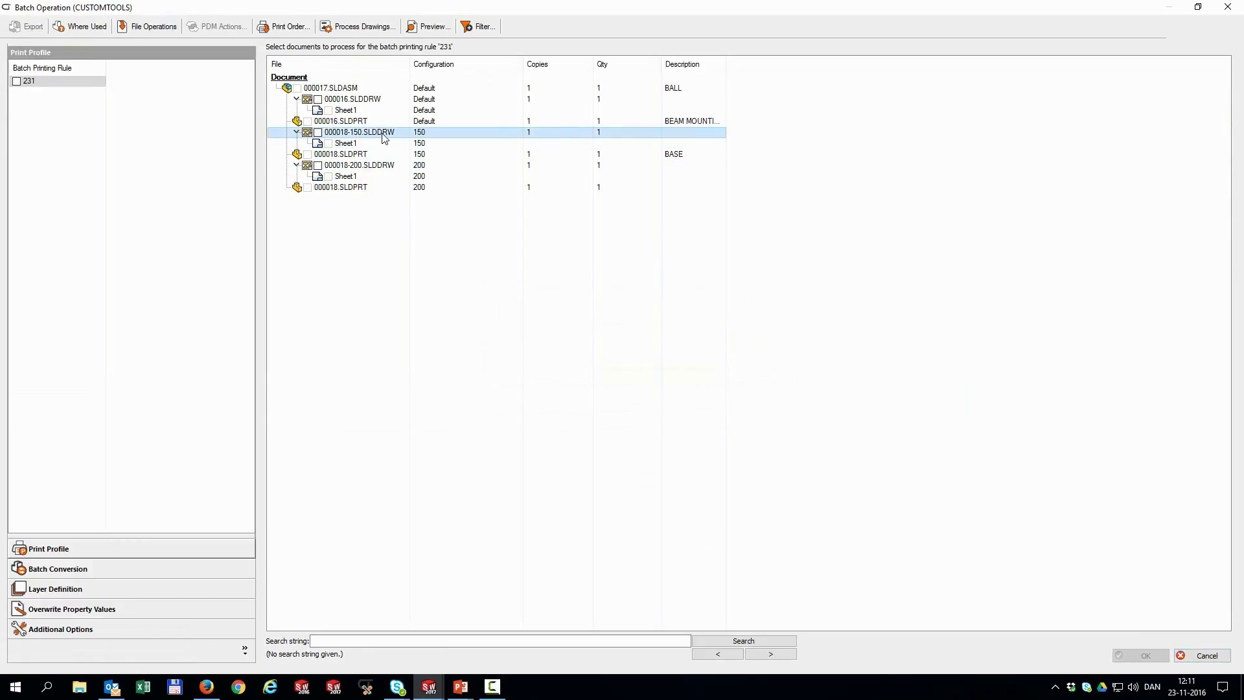
click(386, 167)
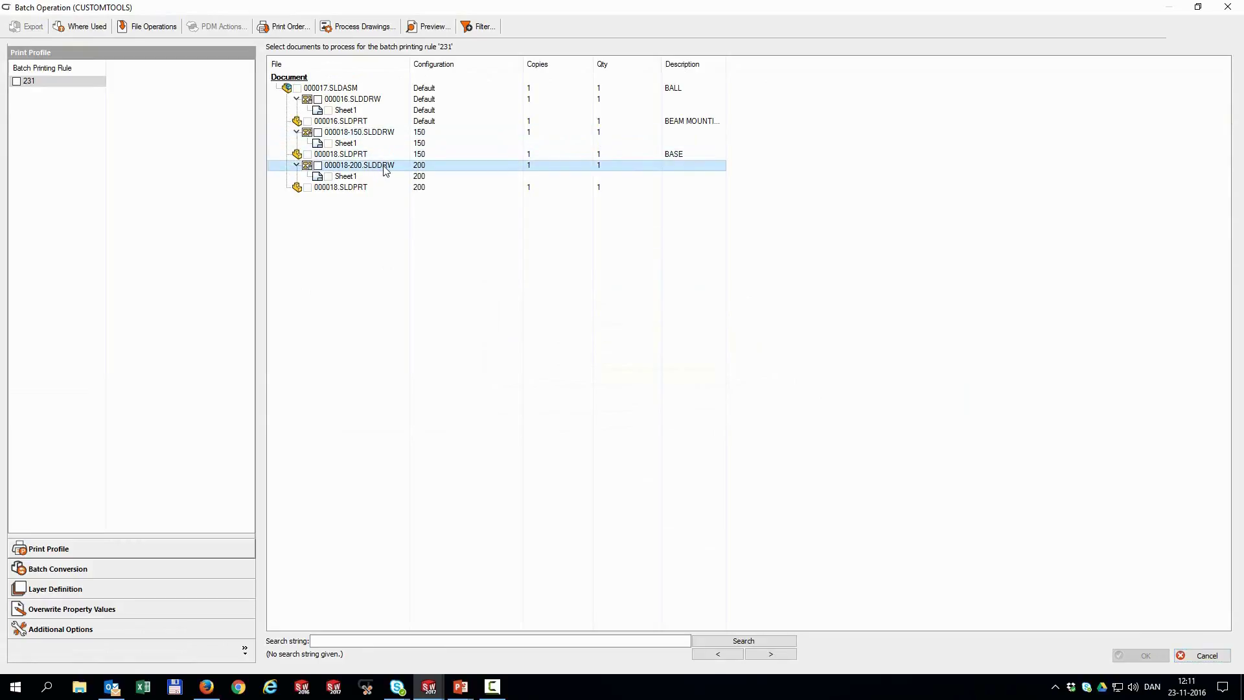
click(332, 188)
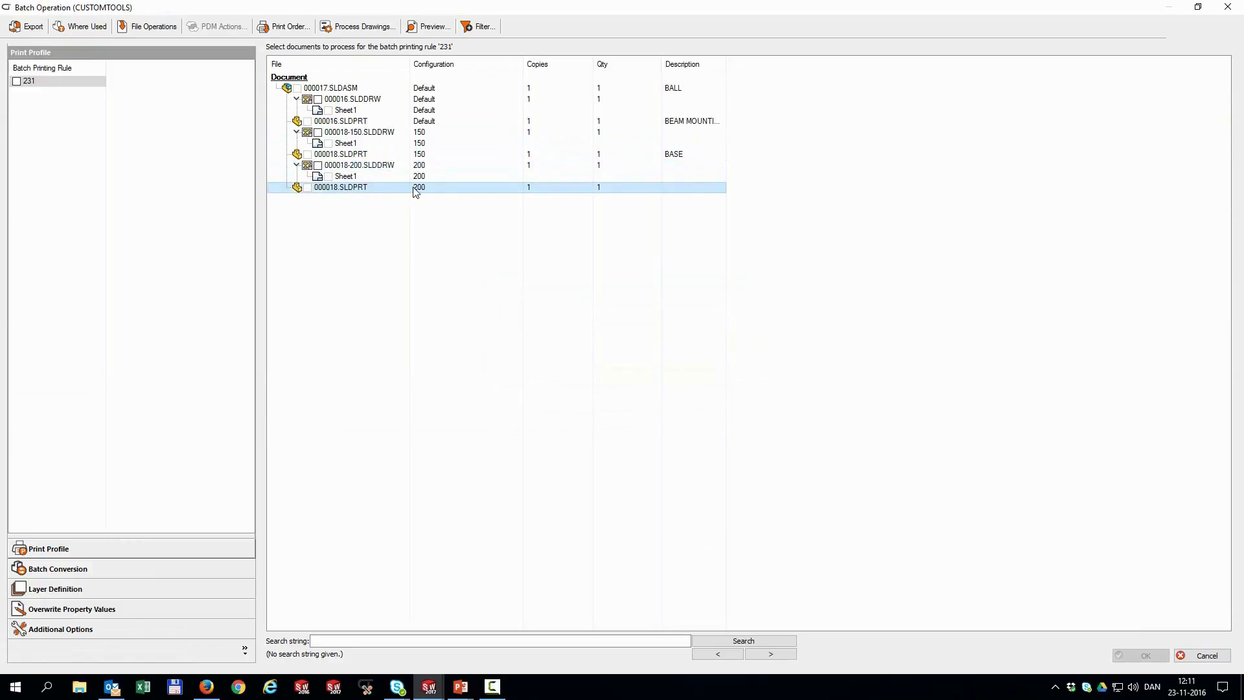
click(418, 155)
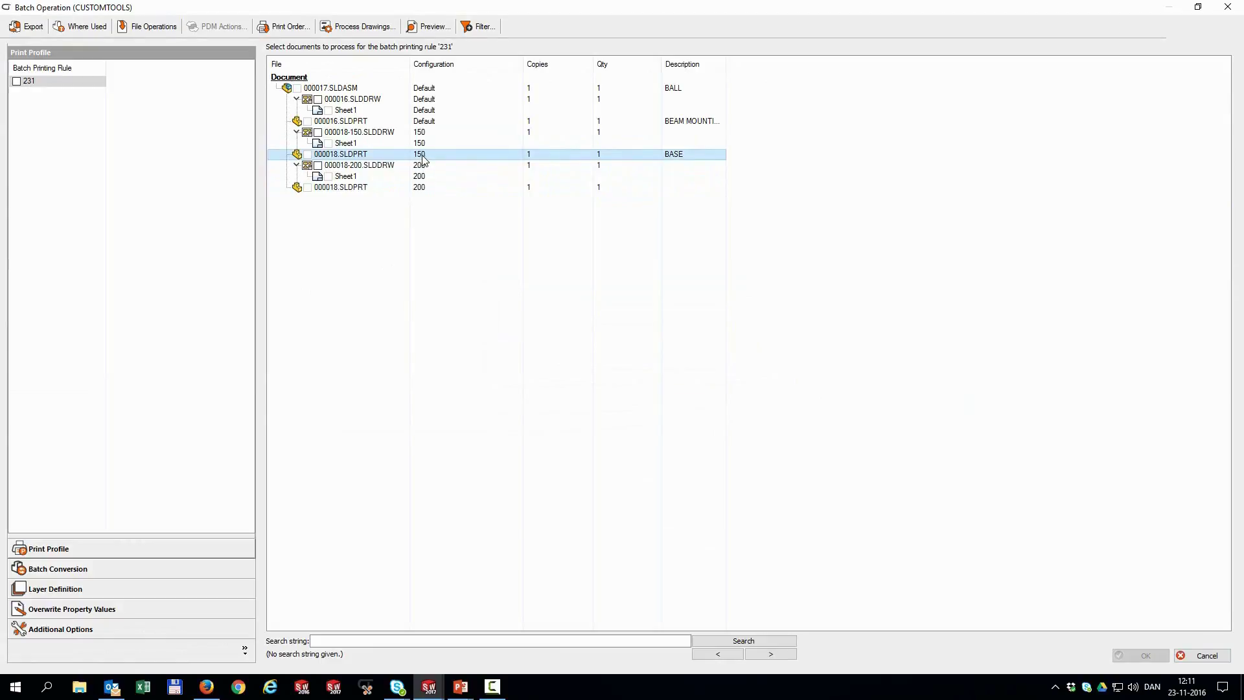
click(17, 81)
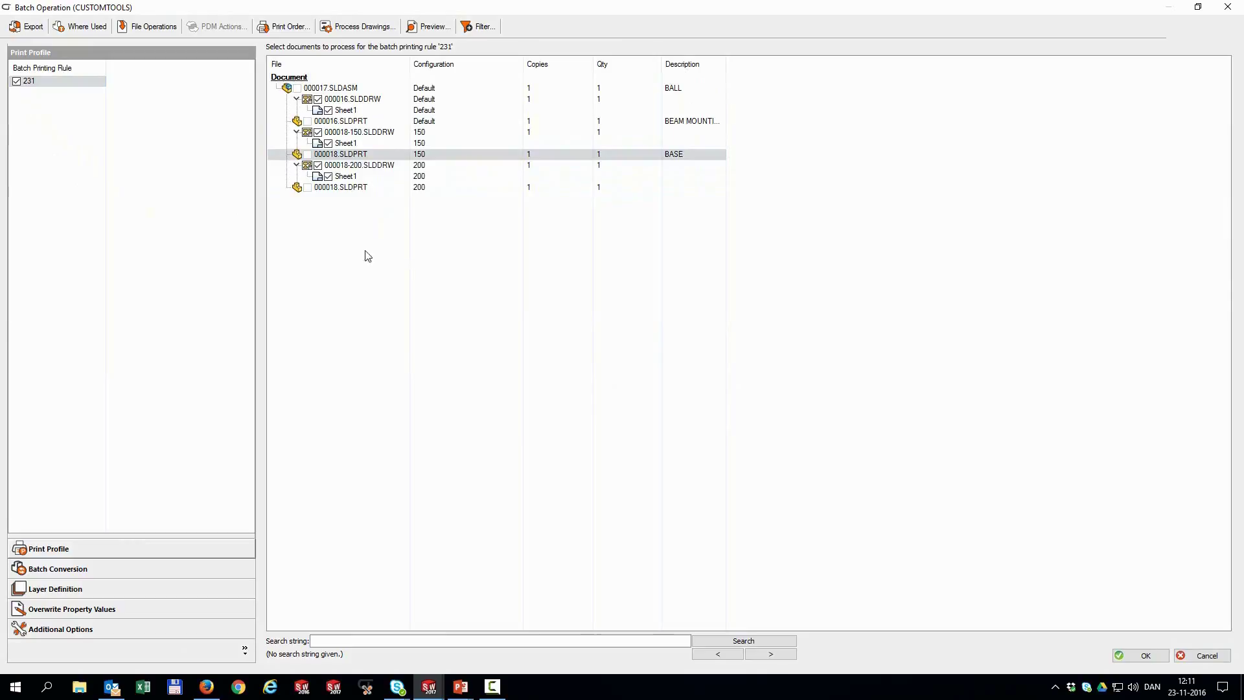
Open bracket part 000016 and its drawing, then return to the part.
click(1228, 7)
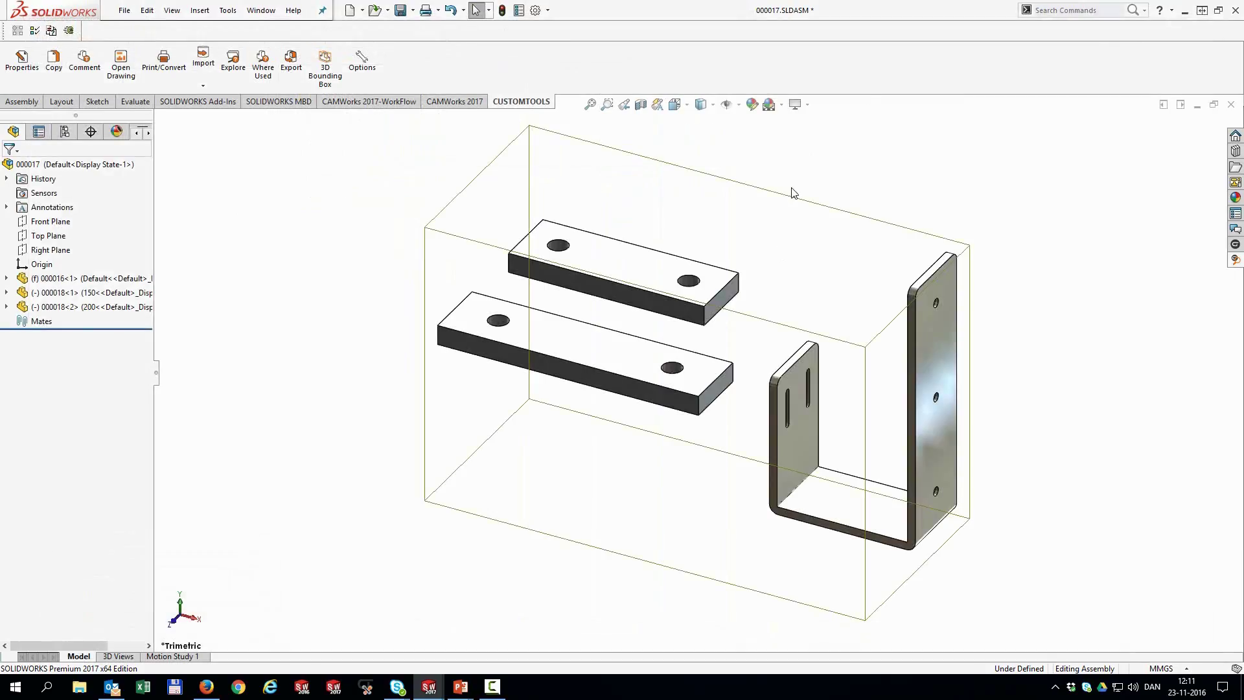
click(799, 430)
click(836, 354)
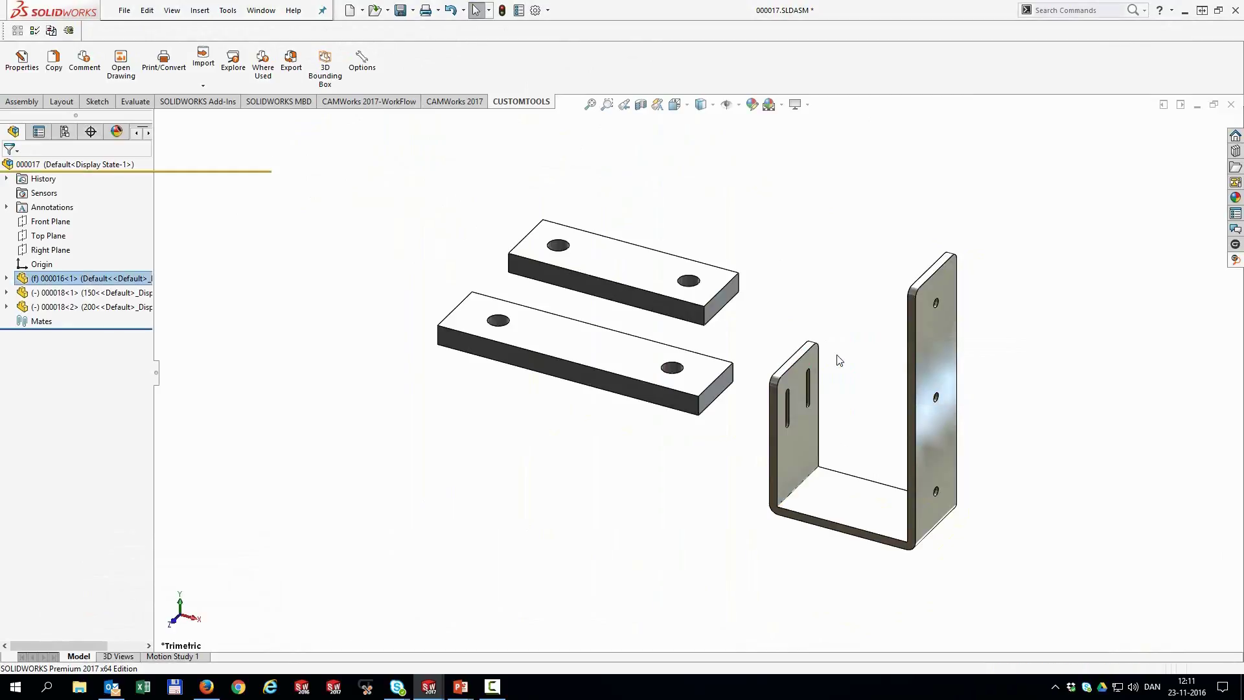
click(122, 46)
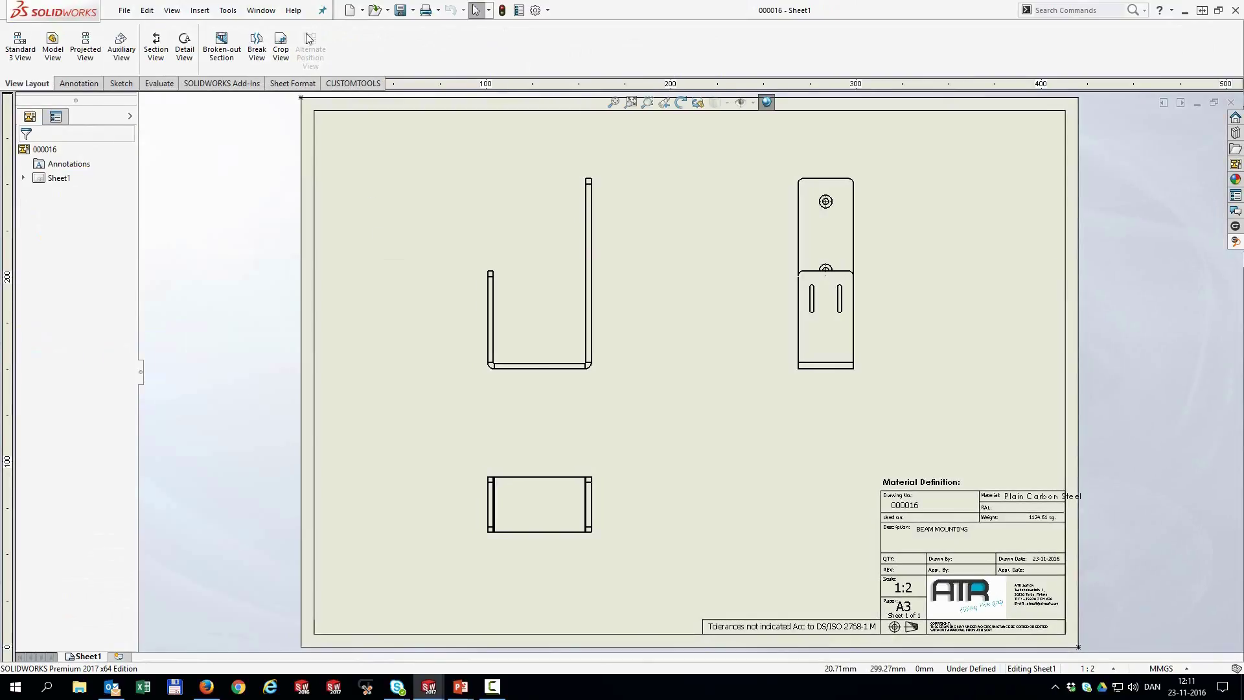
click(261, 10)
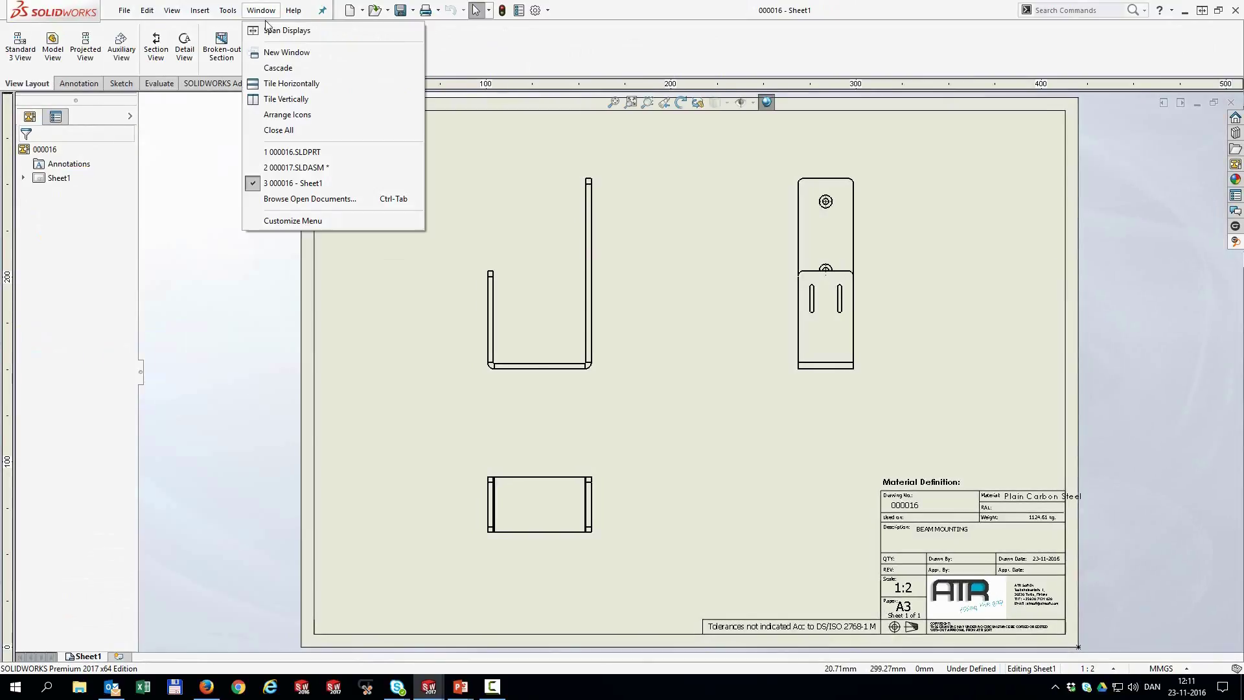
key(Escape)
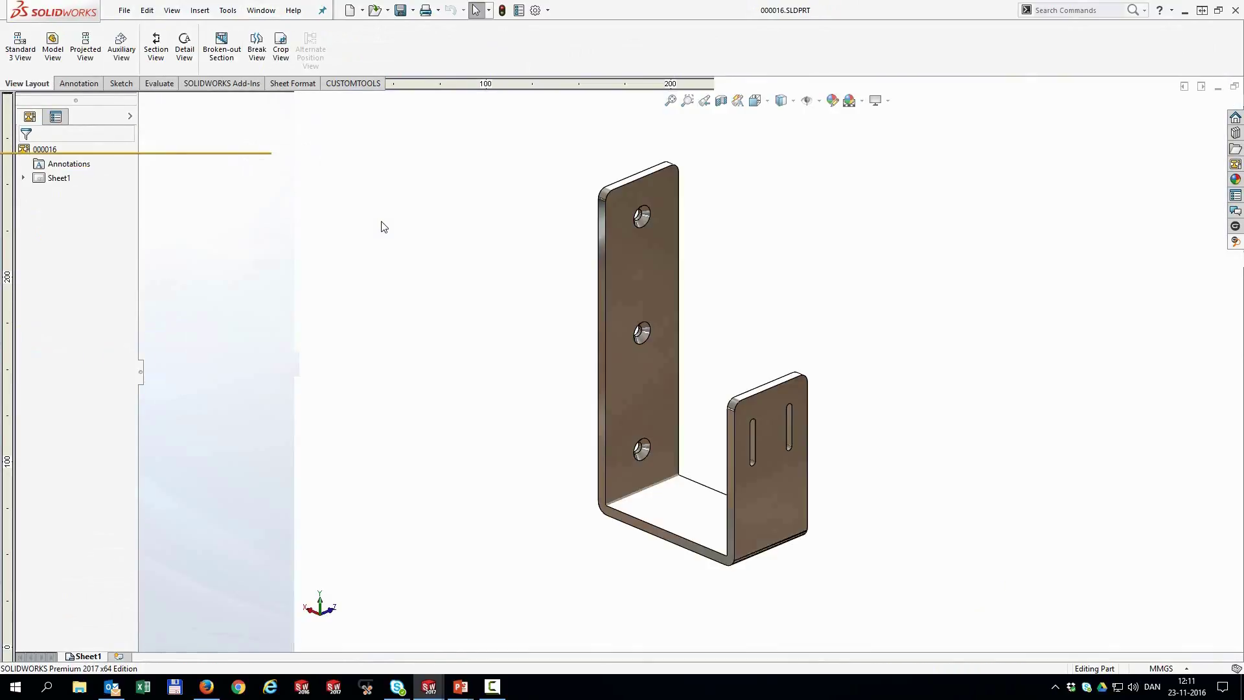
Copy the Default configuration with linked display states, activate Copy of Default, and save.
click(85, 113)
click(102, 187)
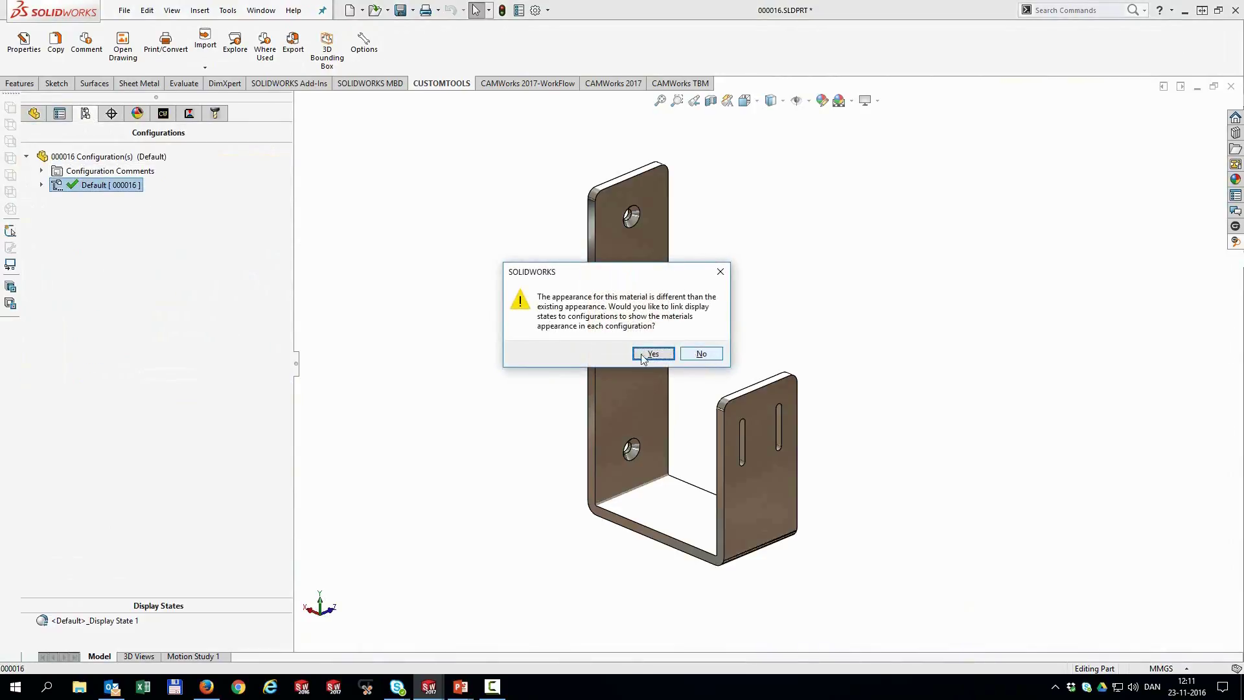
click(653, 354)
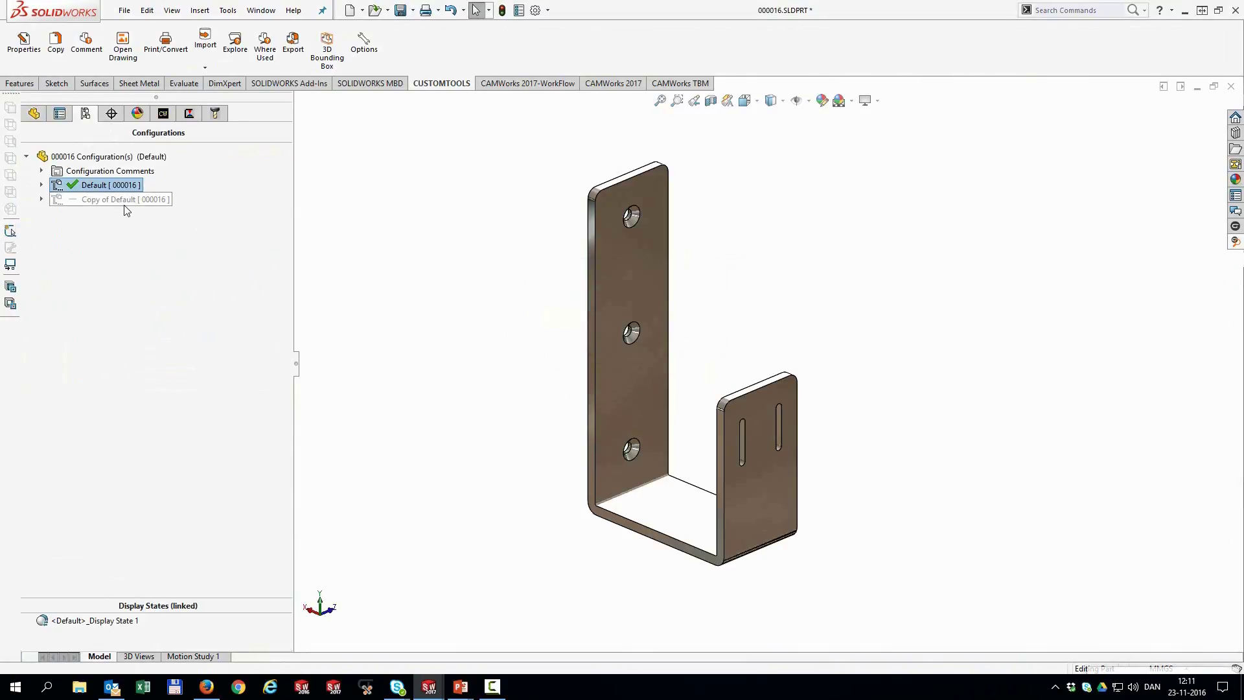
double_click(123, 200)
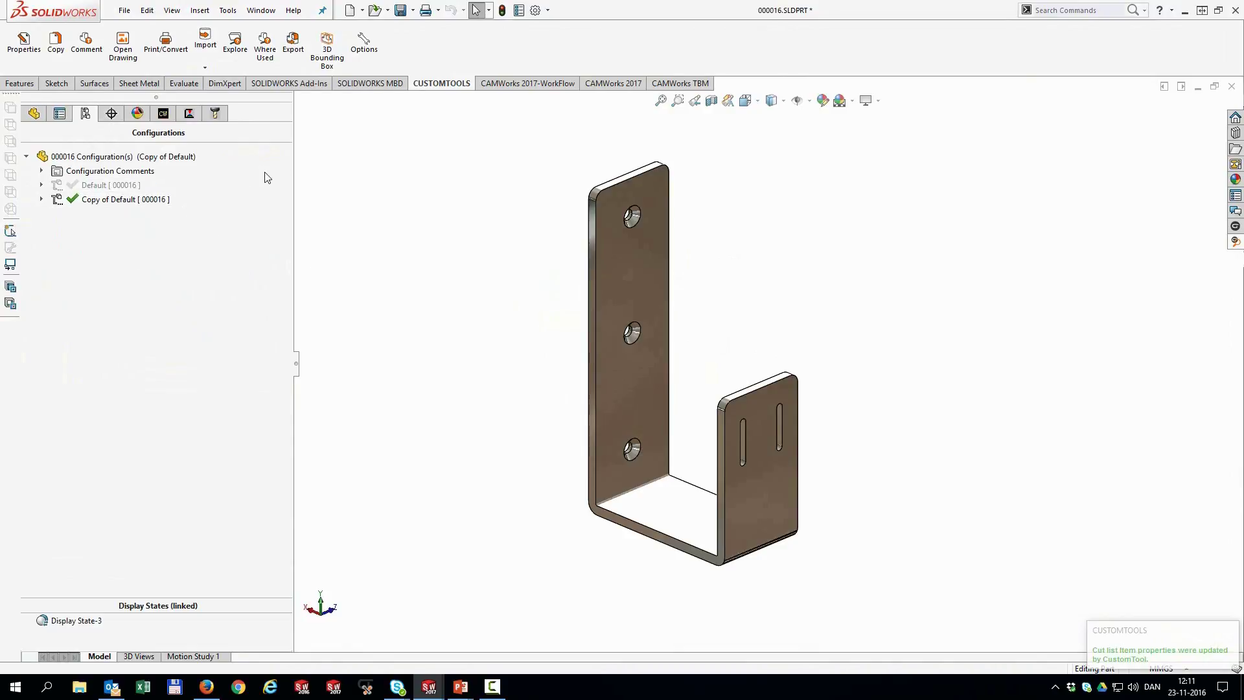
click(400, 10)
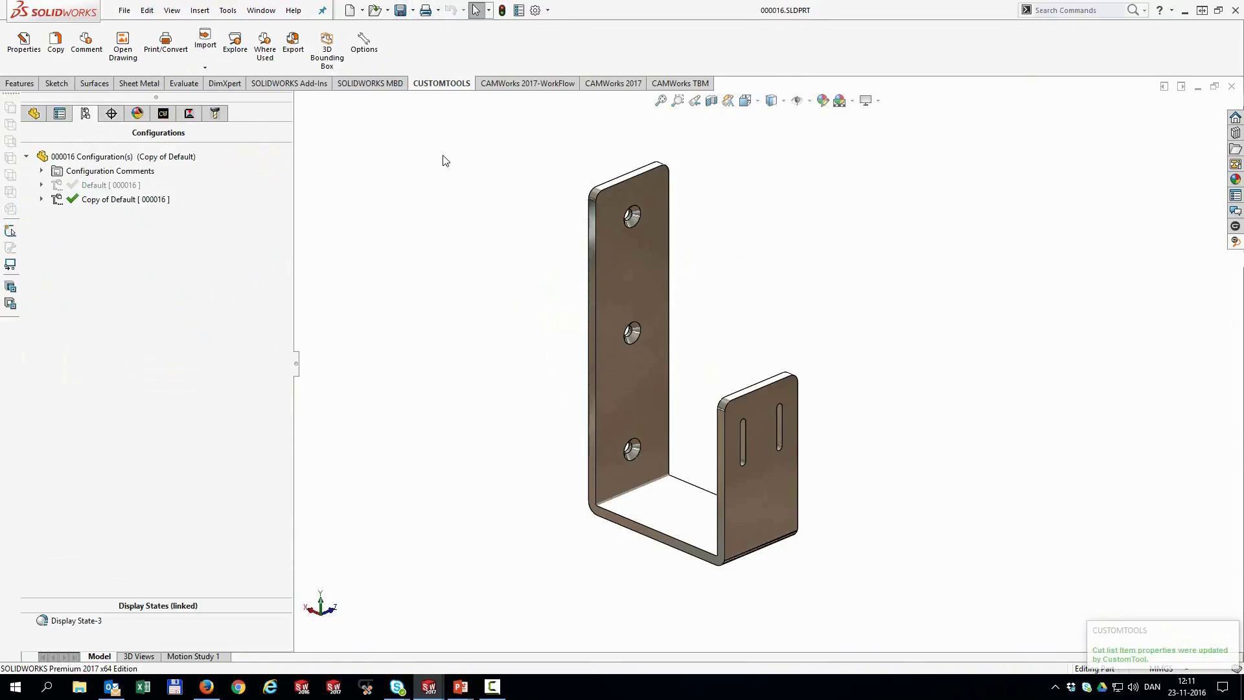
click(261, 10)
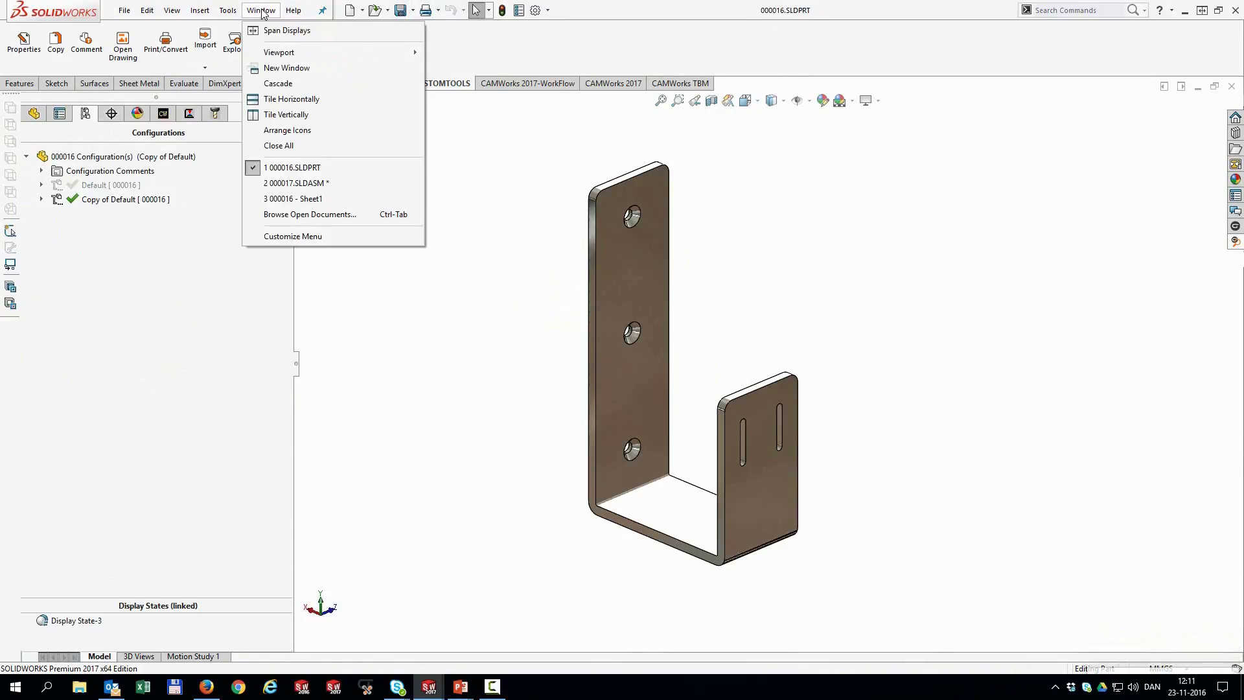
Switch to the 000016 drawing and add a second sheet, Sheet2.
click(295, 201)
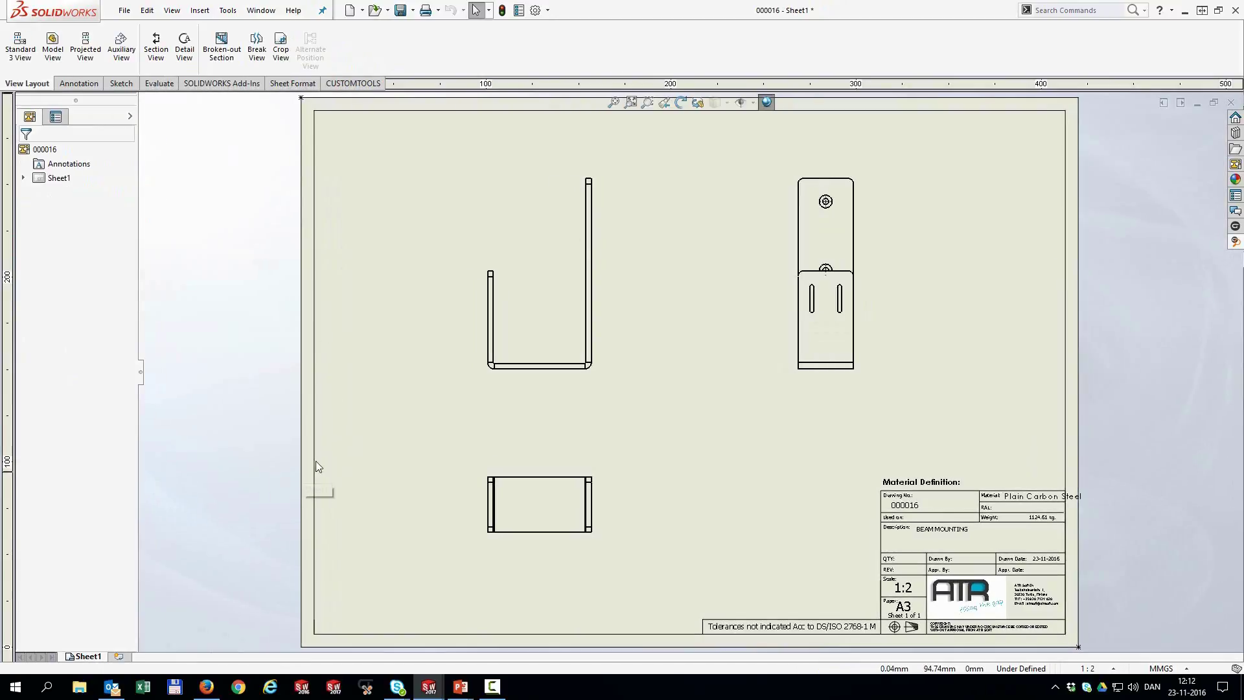
click(522, 269)
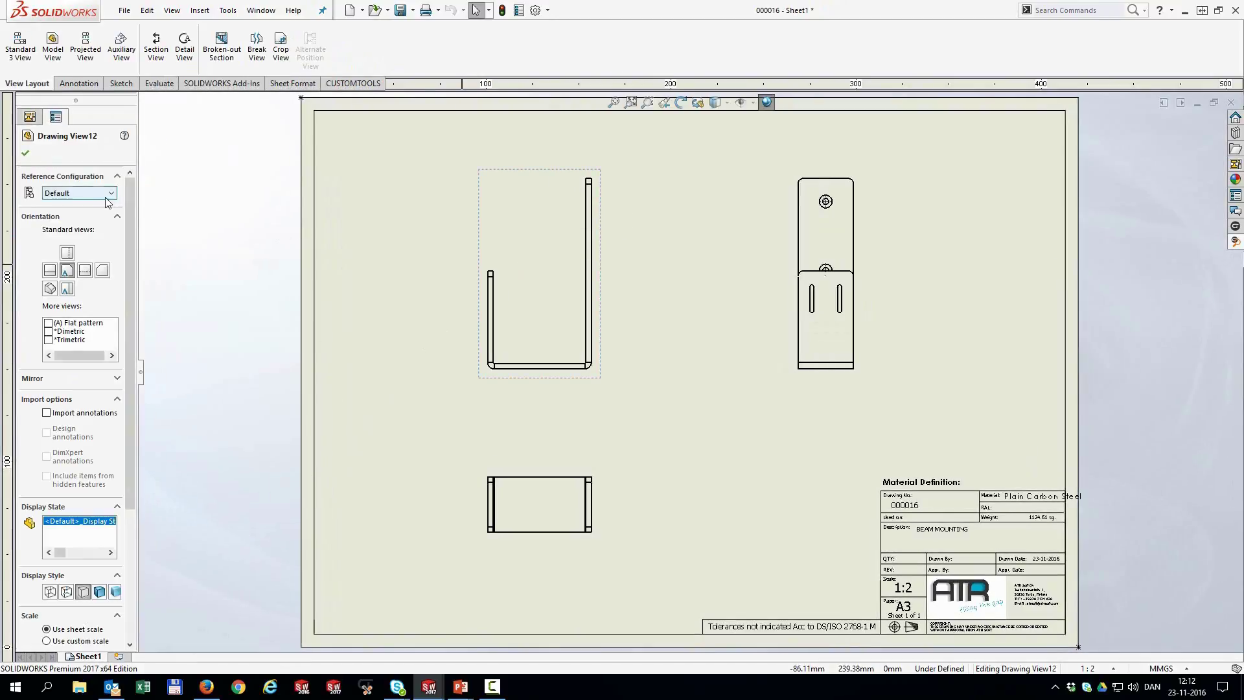
click(280, 394)
click(120, 657)
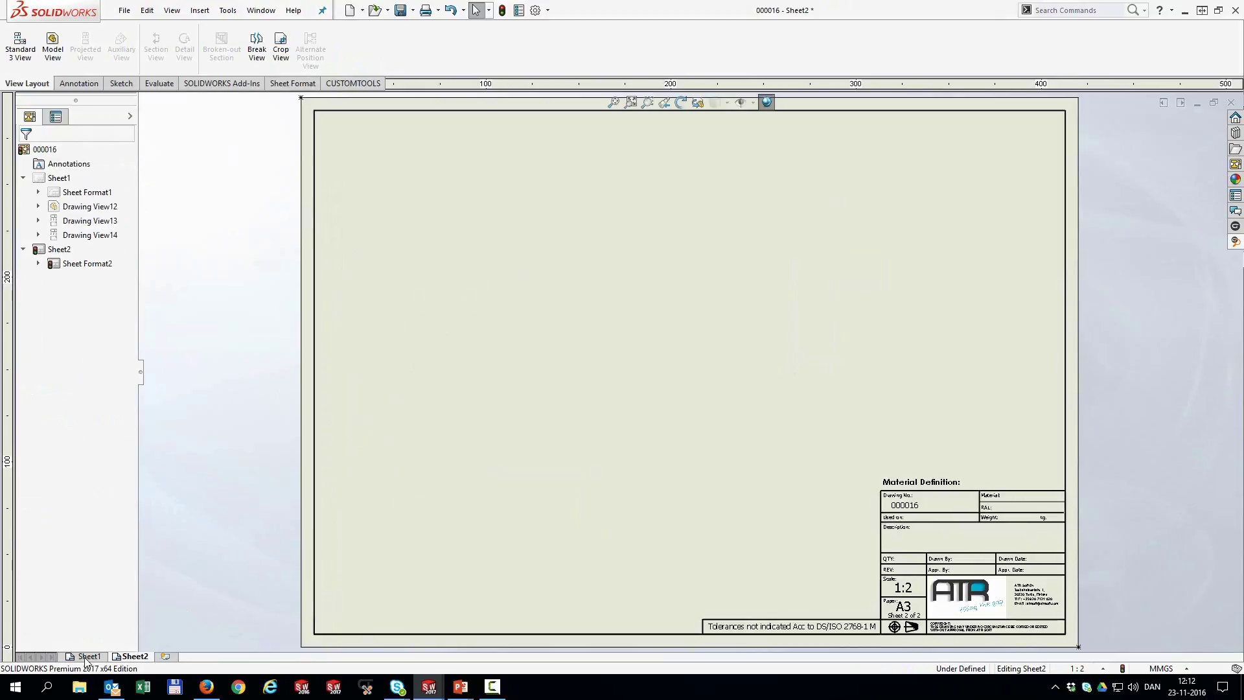
mouse_move(85, 657)
Place front, top and side views on Sheet2 at sheet scale and reposition them.
click(21, 46)
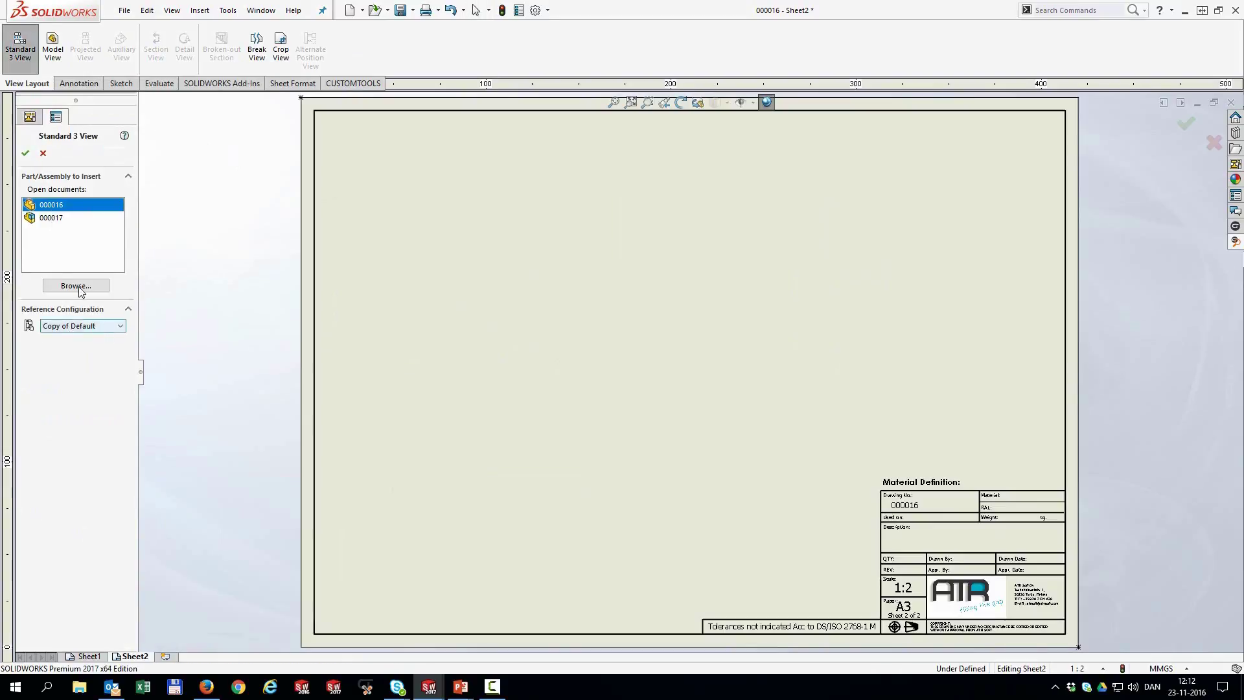
click(25, 153)
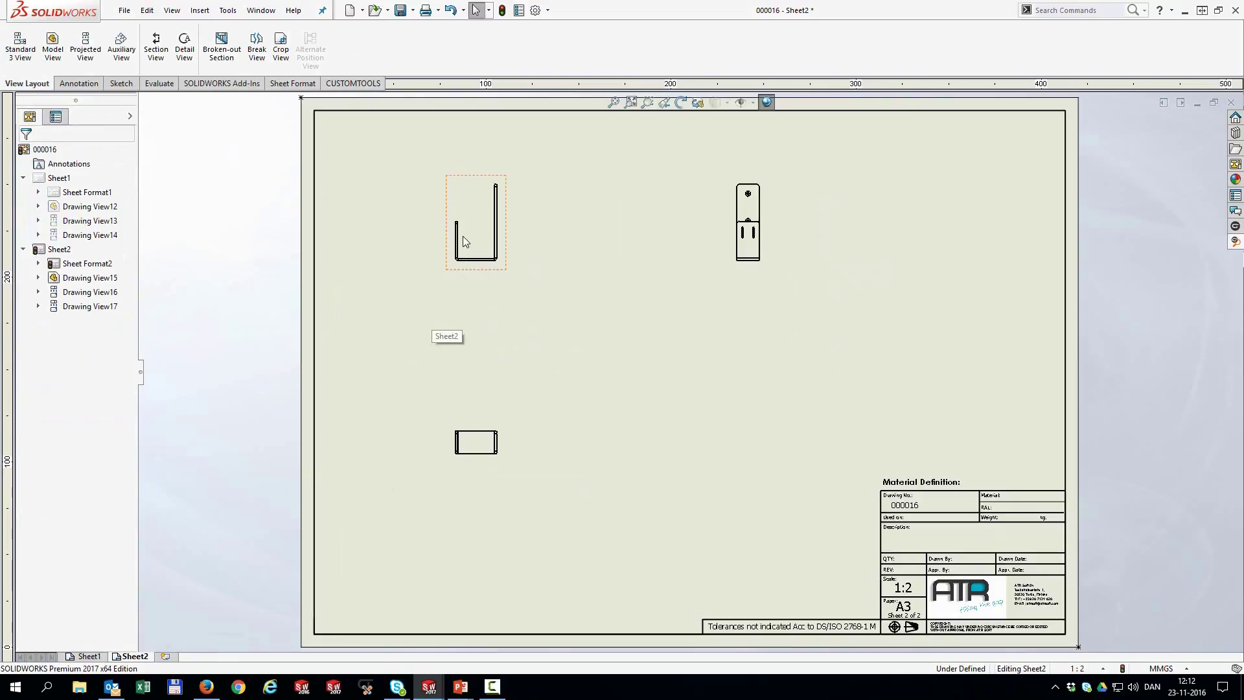
click(464, 239)
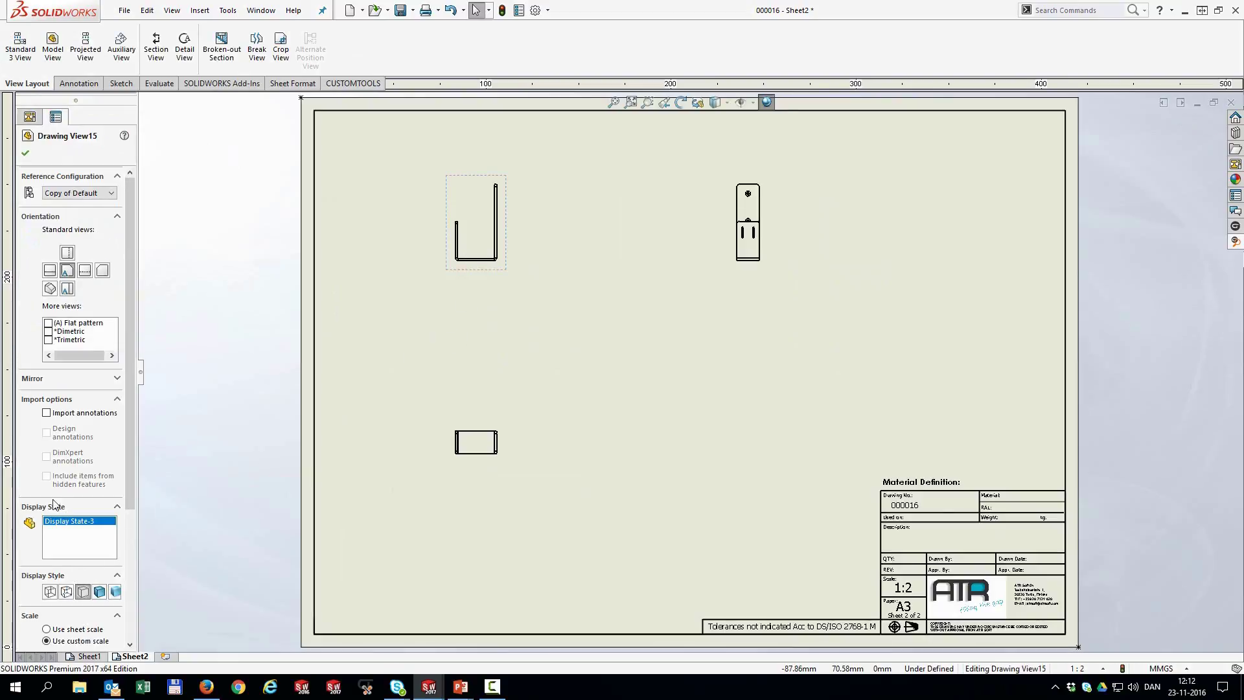
click(54, 629)
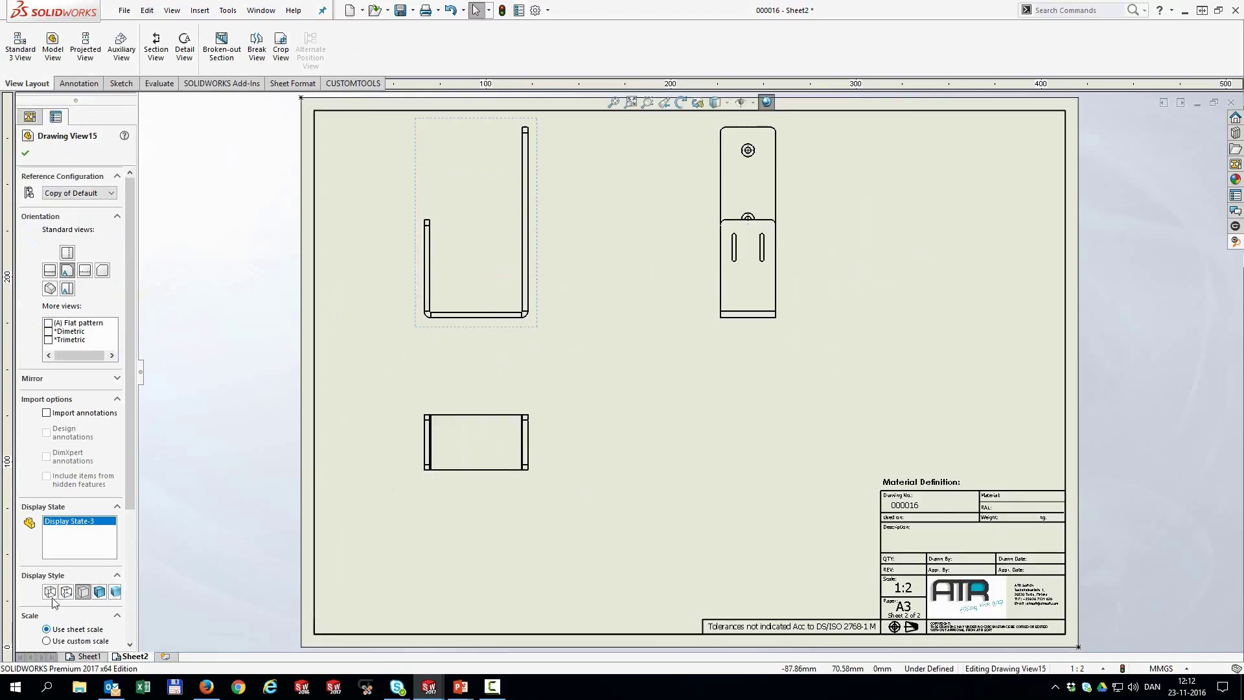
click(25, 152)
drag(444, 328, 495, 388)
click(553, 236)
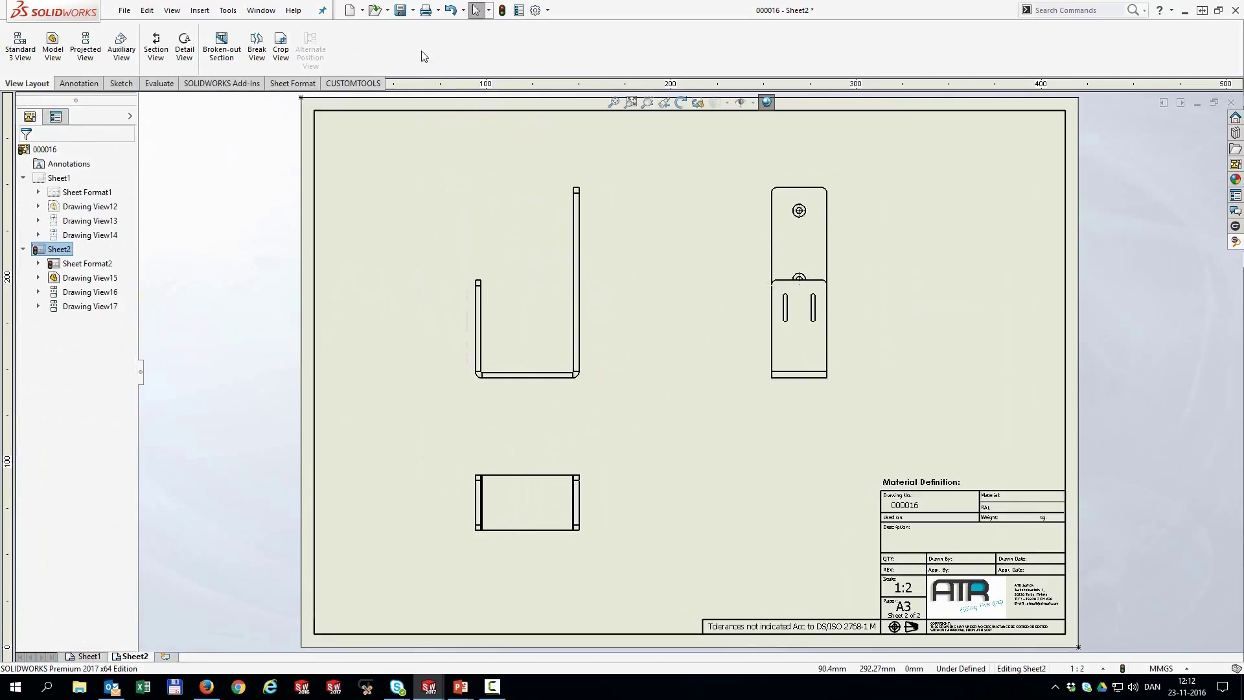
Save all modified documents, check both sheets' view configurations, and bring 000017.SLDASM forward.
click(401, 10)
click(323, 254)
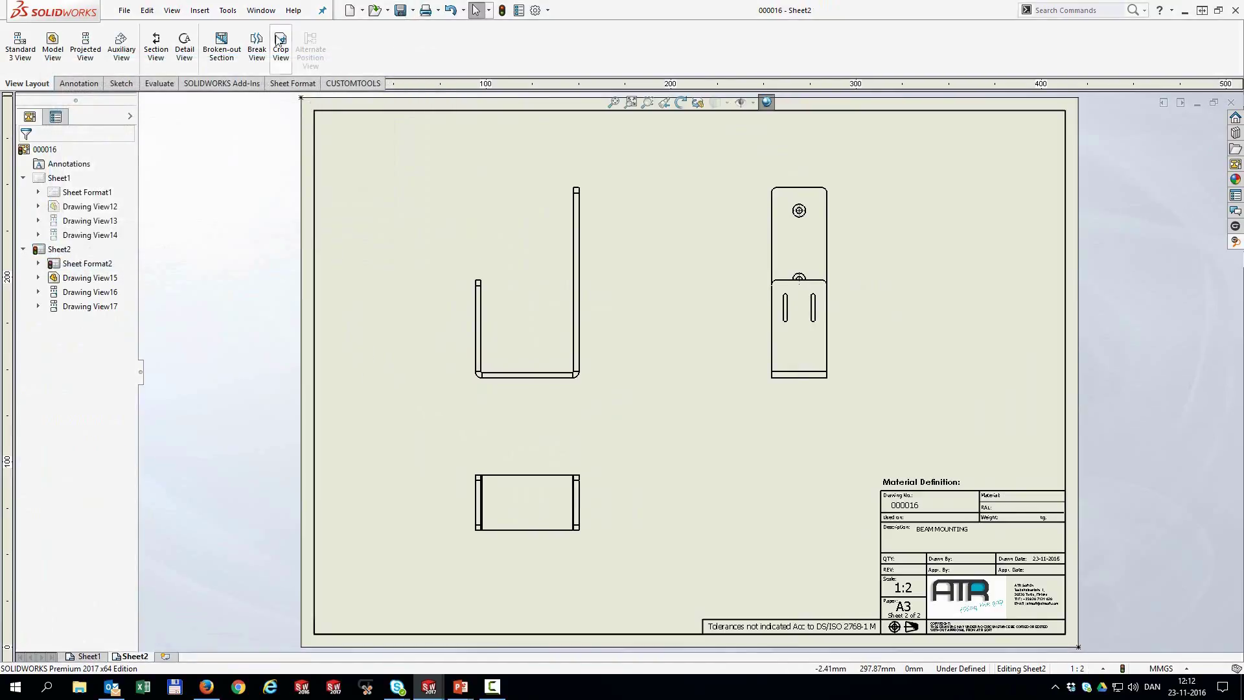
click(525, 277)
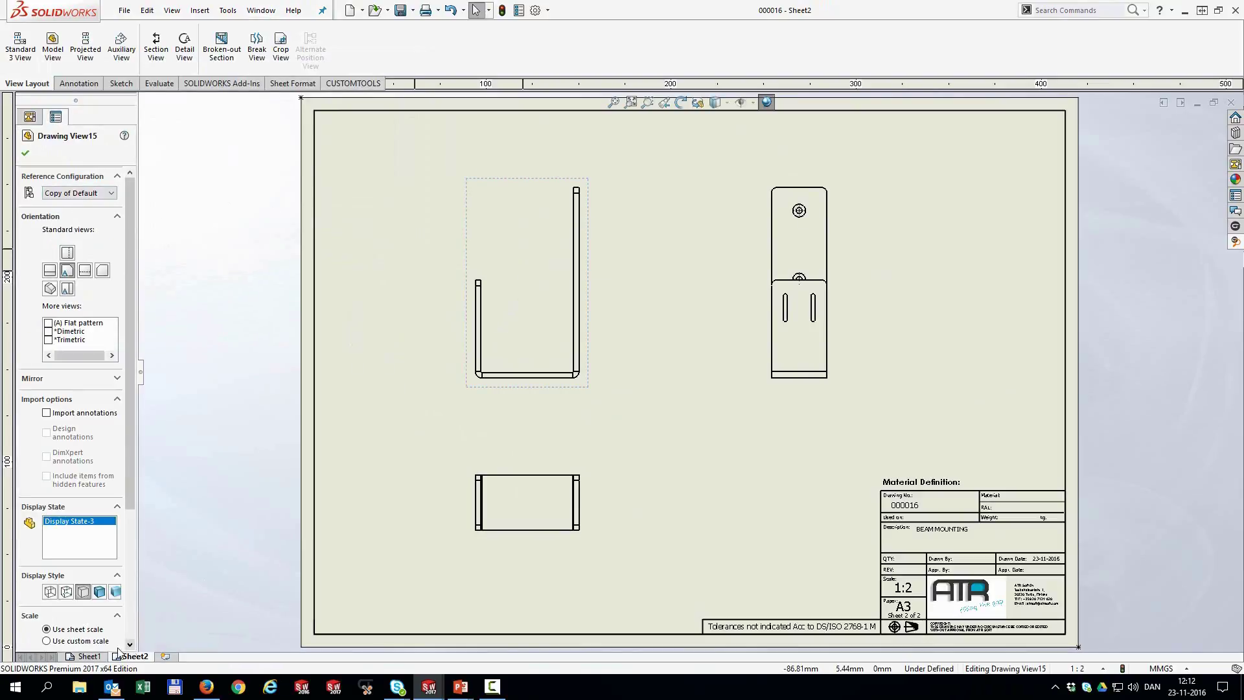
click(87, 657)
click(556, 227)
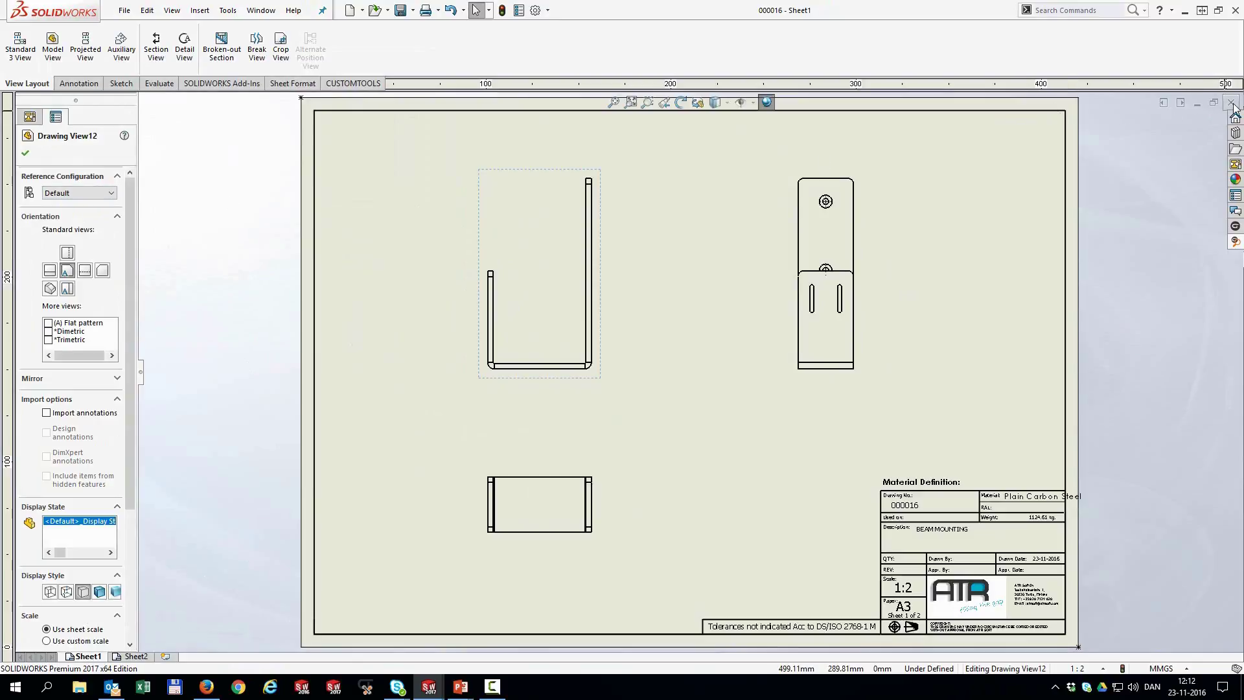
click(262, 10)
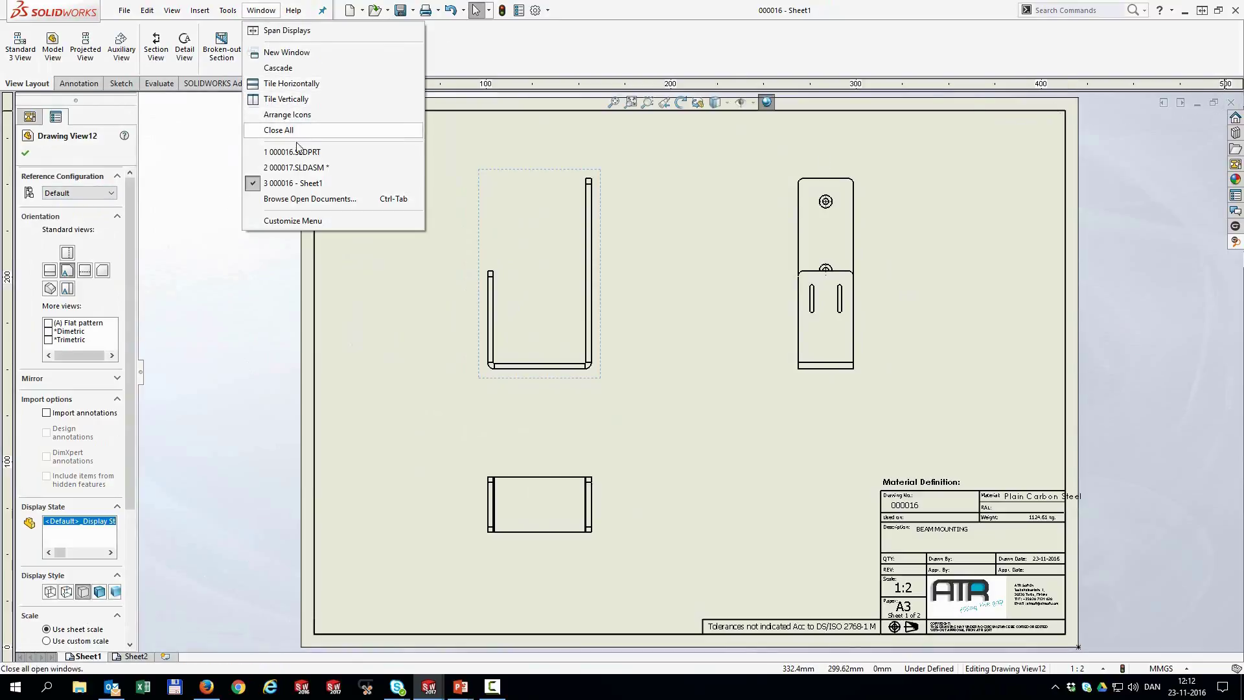
click(300, 168)
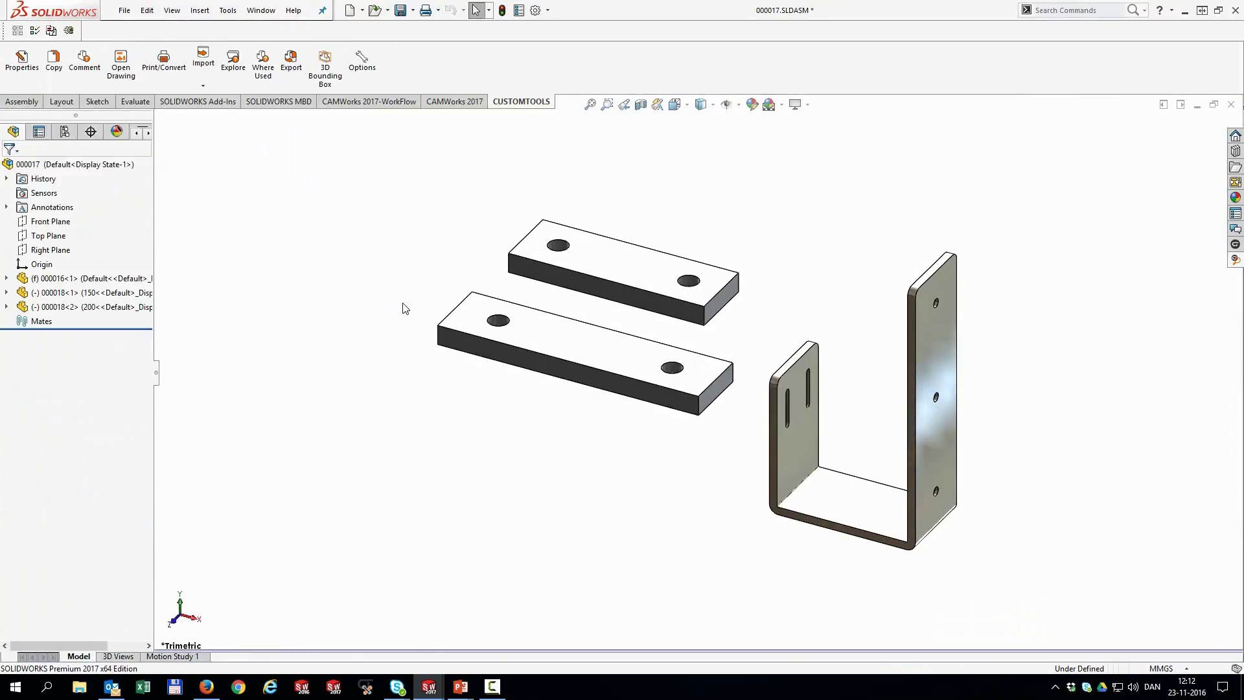
click(171, 59)
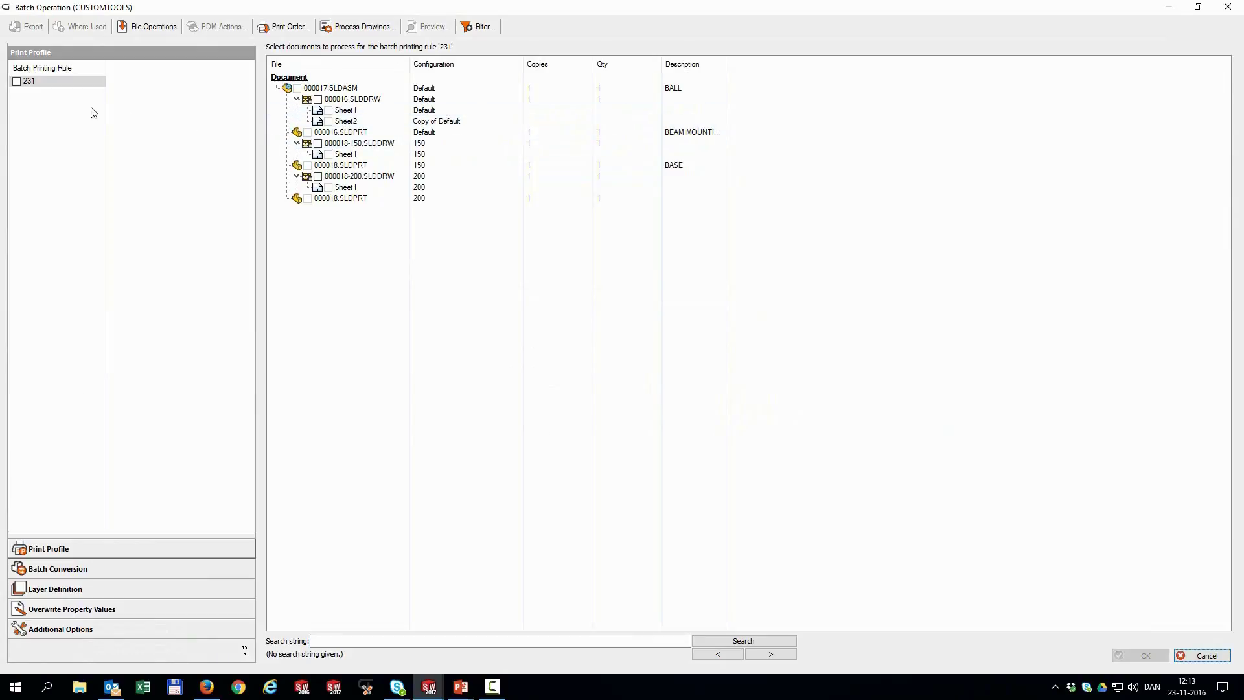
click(17, 82)
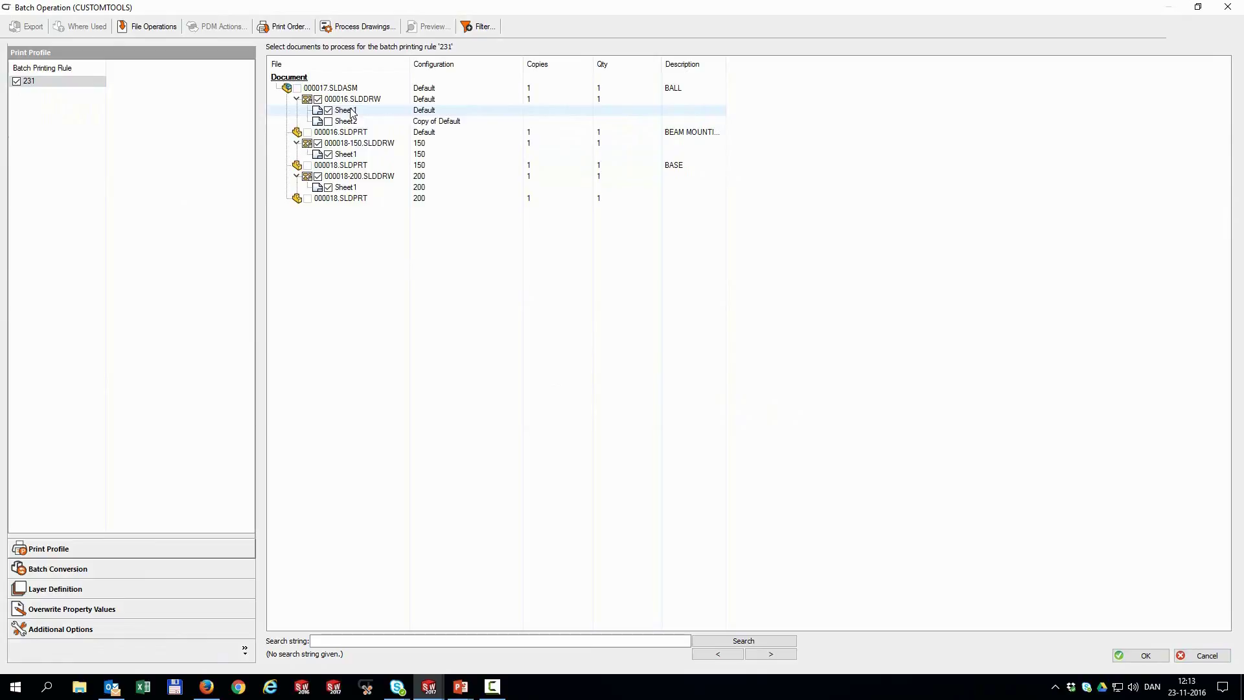
Switch the U-bracket 000016 component to its Copy of Default configuration.
click(1228, 7)
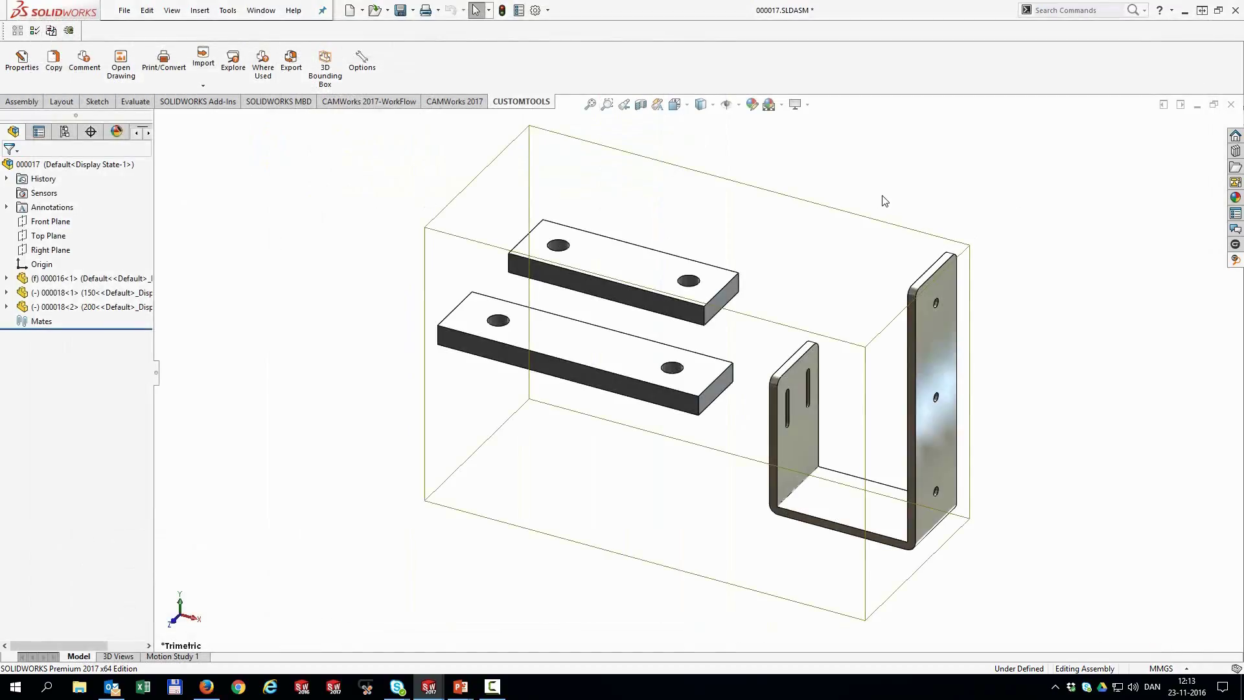
click(801, 438)
click(857, 334)
click(855, 360)
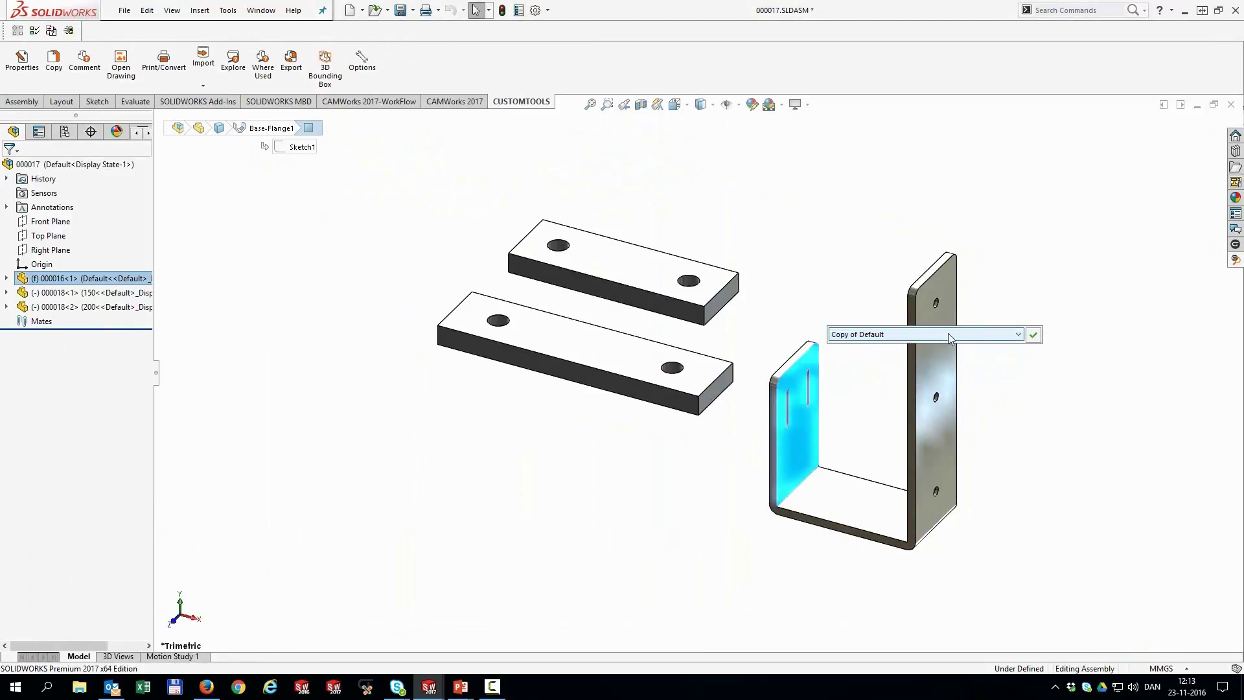
click(1033, 335)
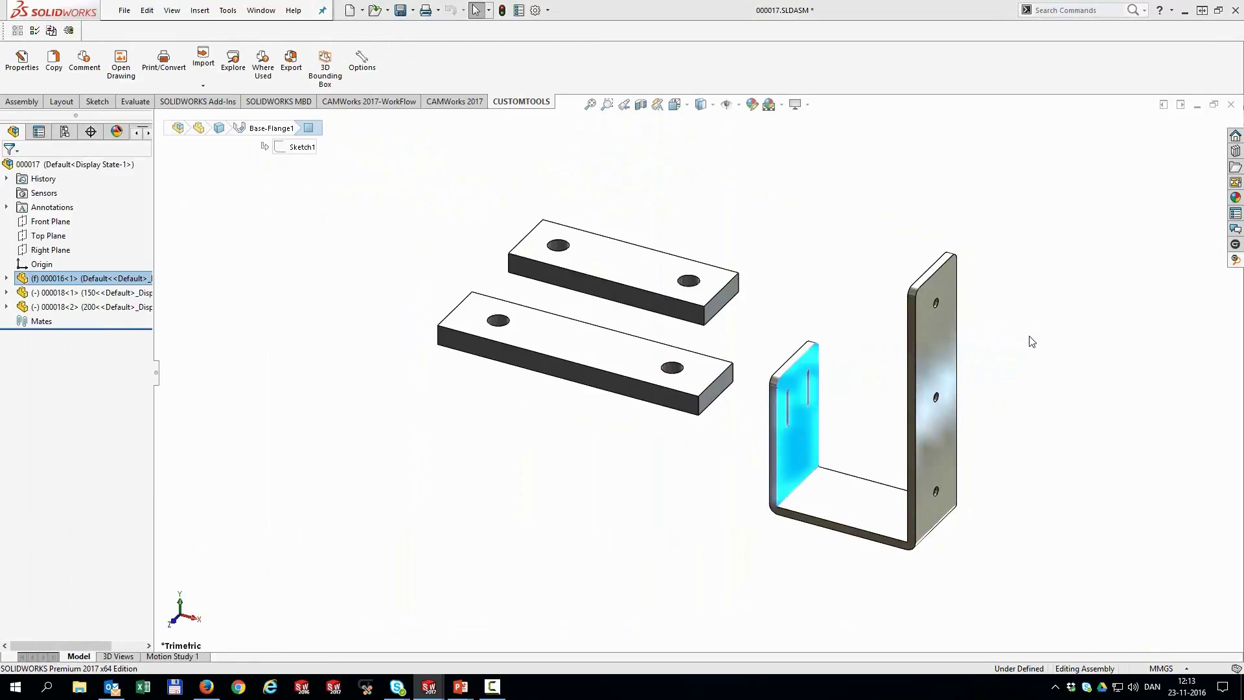
click(855, 290)
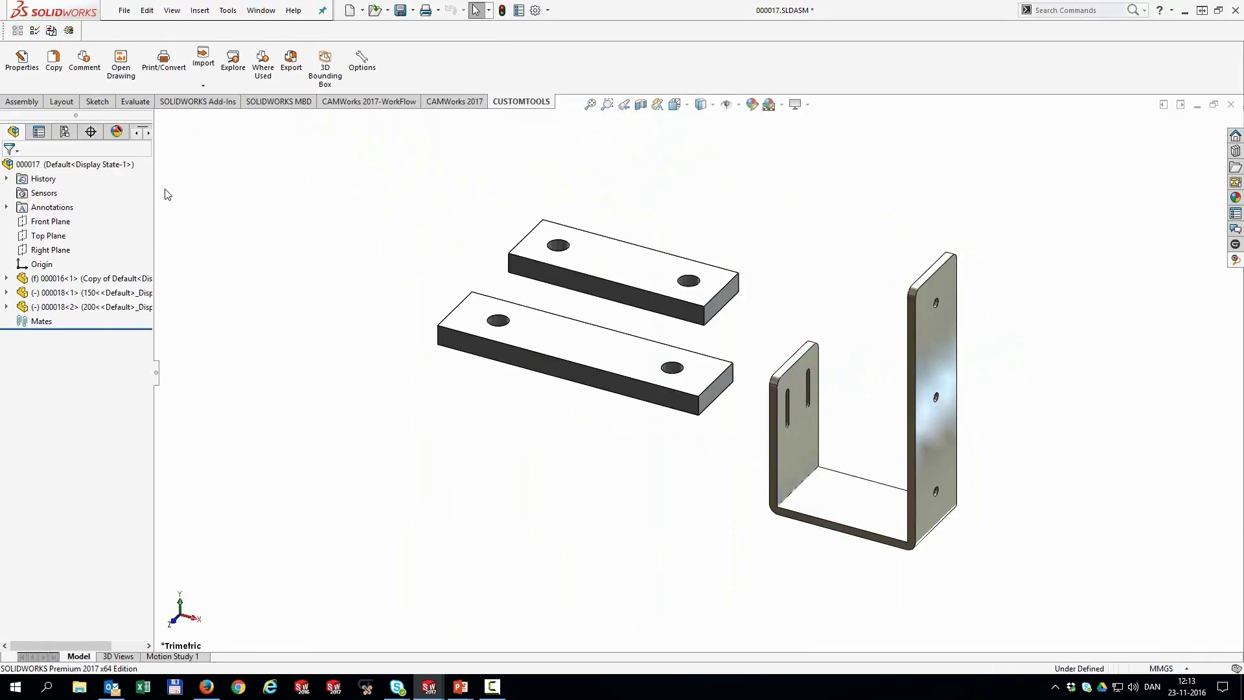
Reopen batch print/convert and tick rule 231 to select its drawing sheets.
click(161, 70)
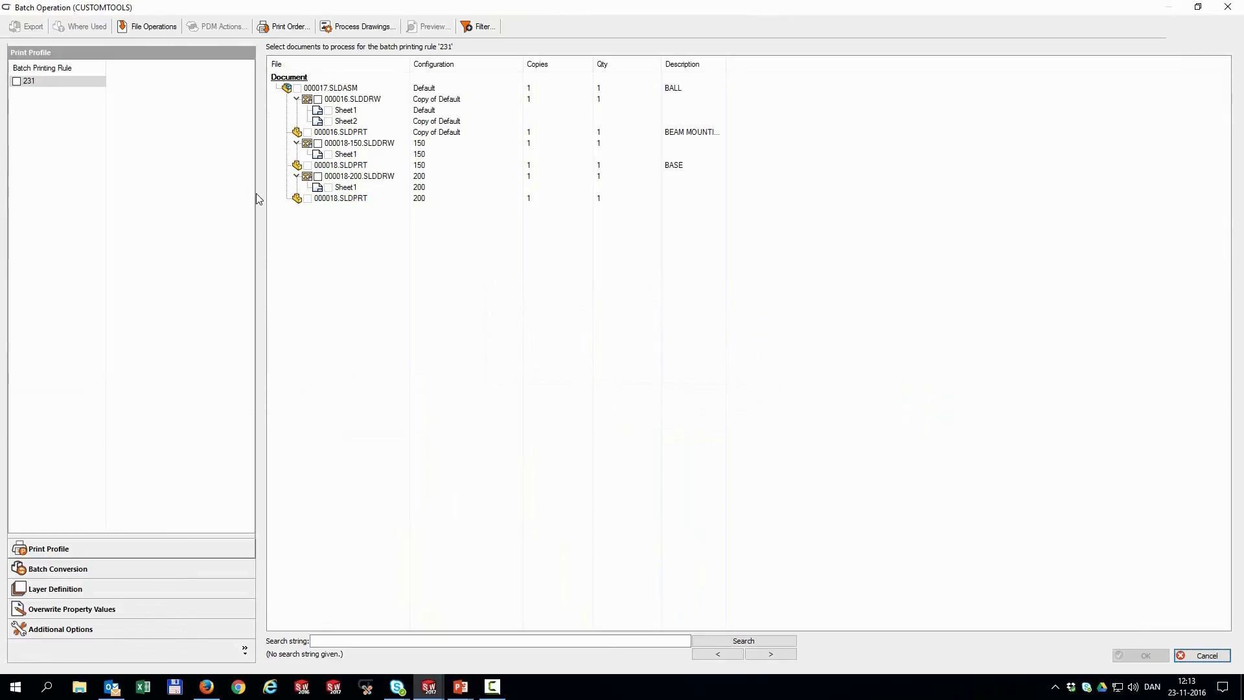
click(17, 82)
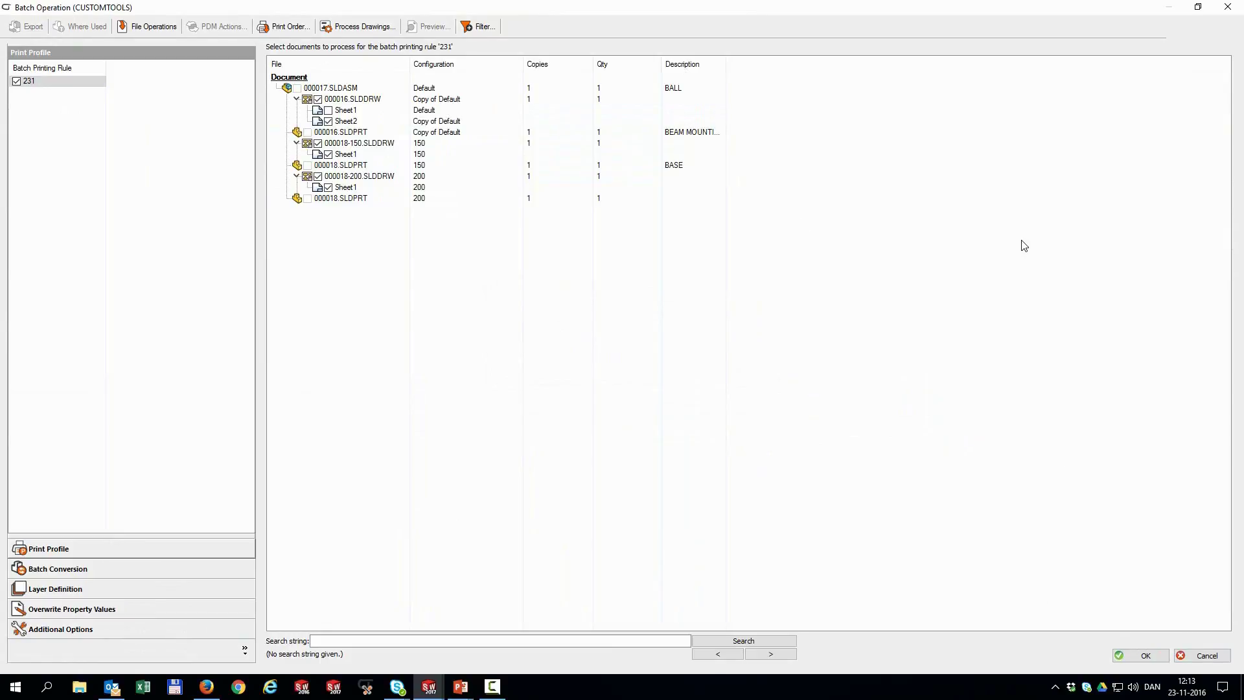
Open base part 000018 from the upper bar and show its feature tree in a widened panel.
click(1239, 5)
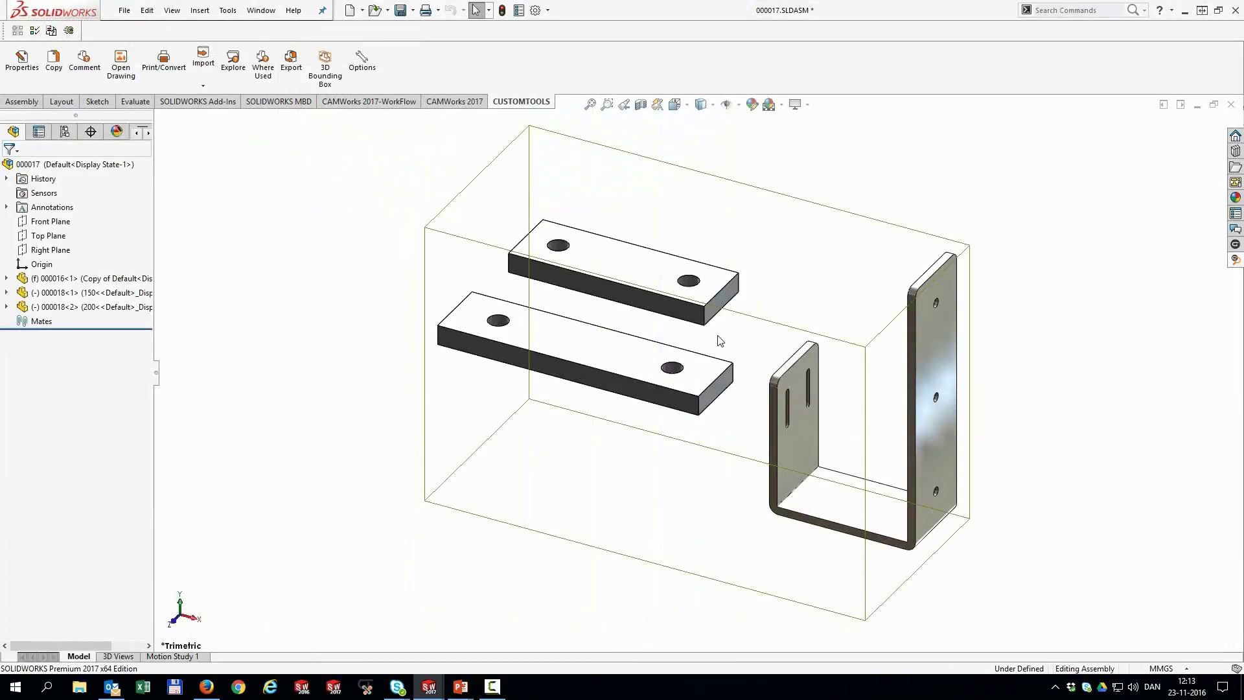
click(640, 270)
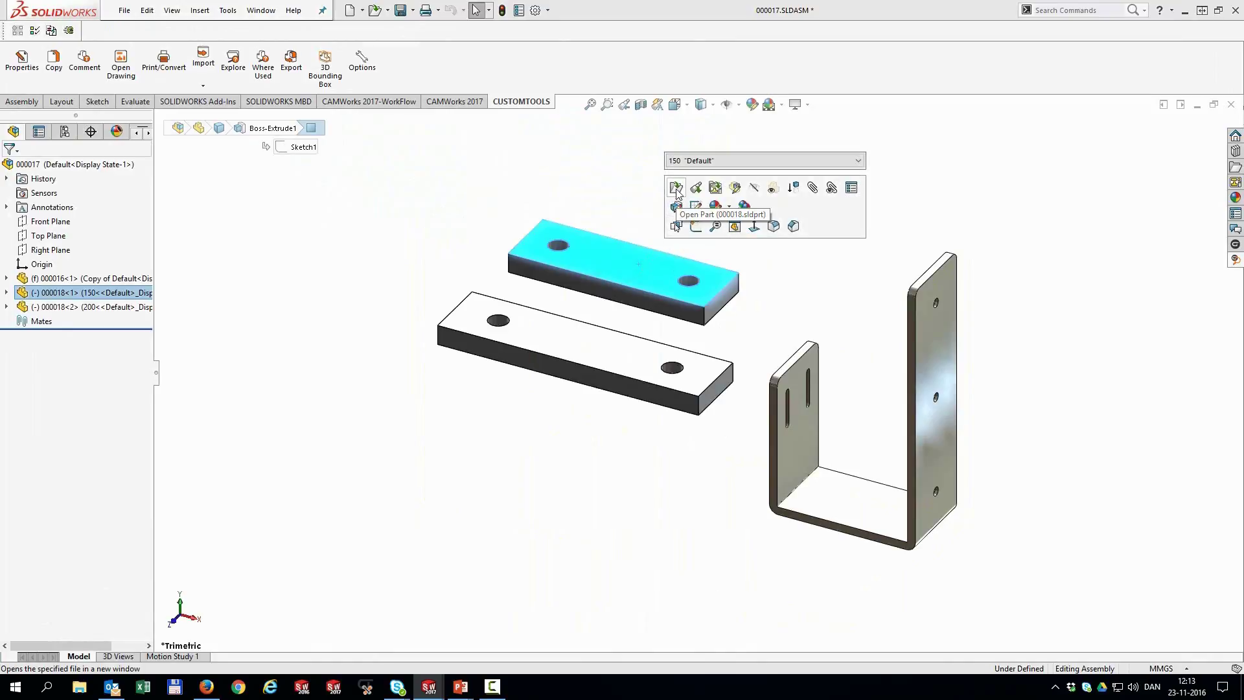
click(677, 201)
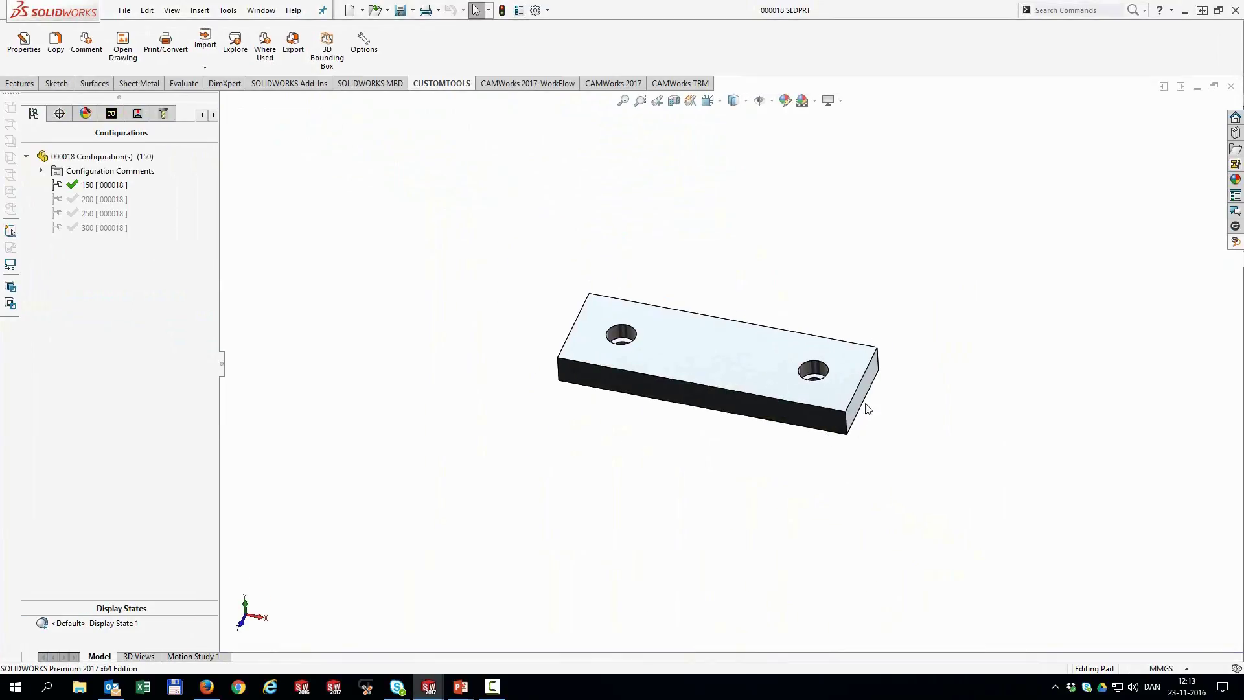
scroll(788, 425, down, 1)
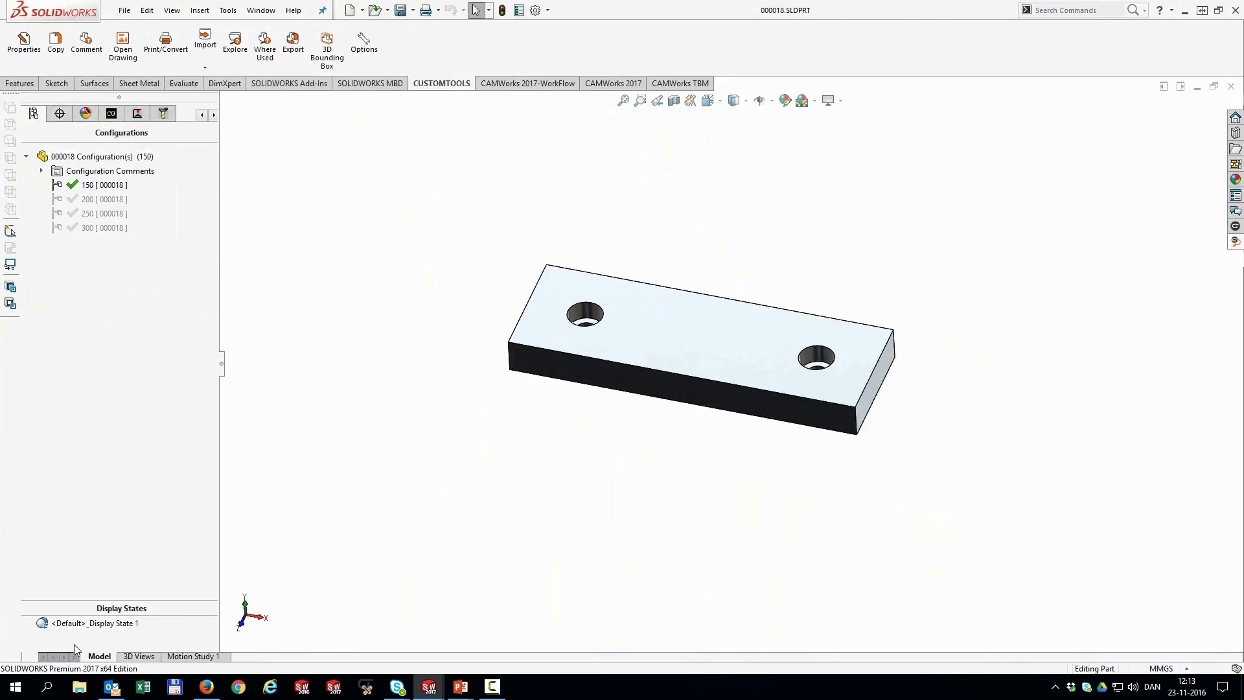
drag(220, 366, 271, 367)
click(33, 115)
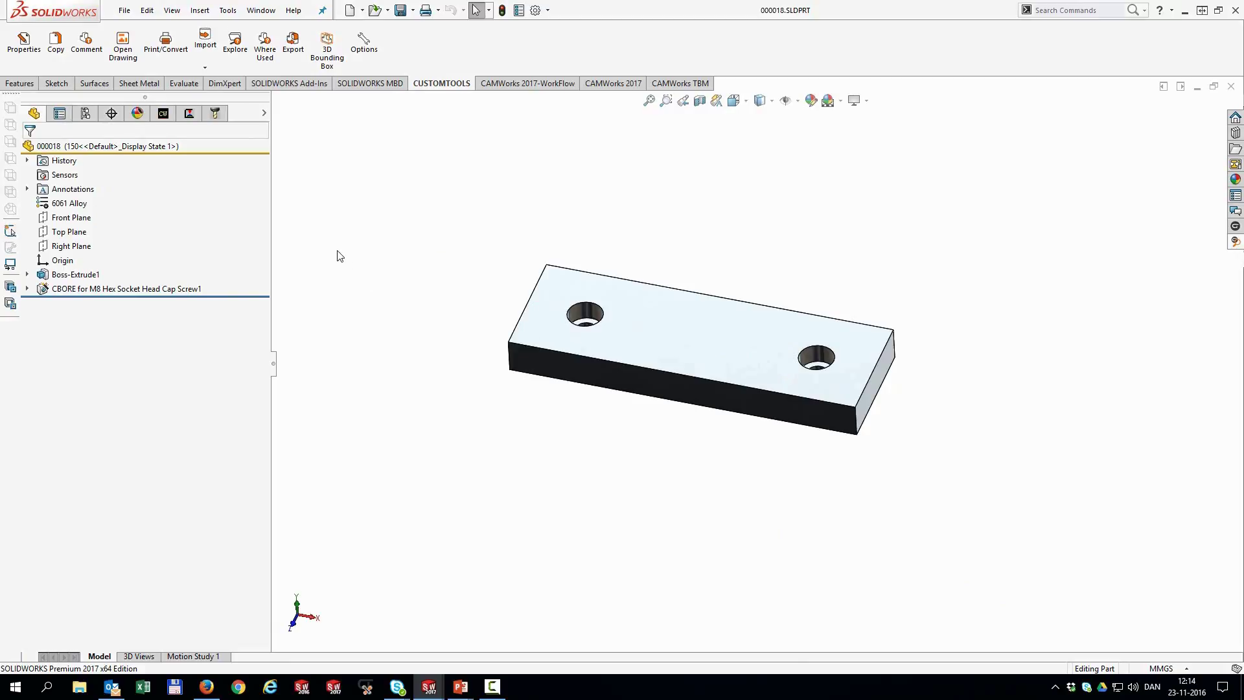
Set the part's CUSTOMTOOLS property action to Save As Copy with new code 000019.
click(29, 44)
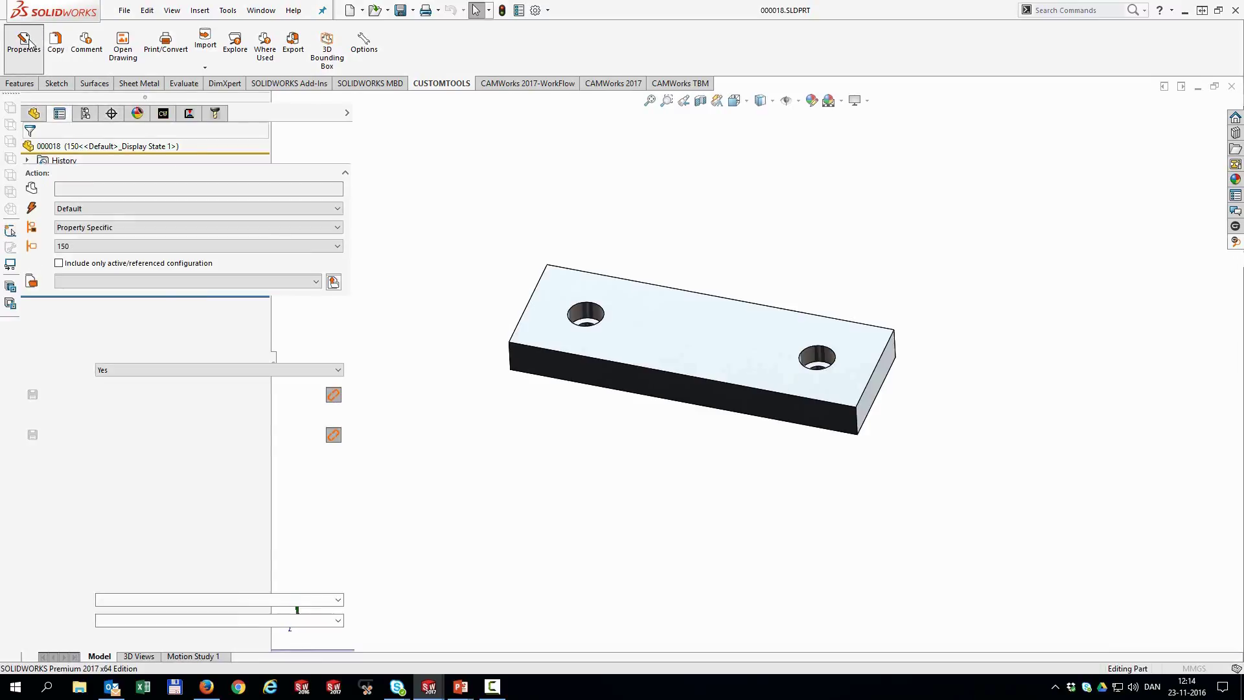
click(126, 208)
click(91, 237)
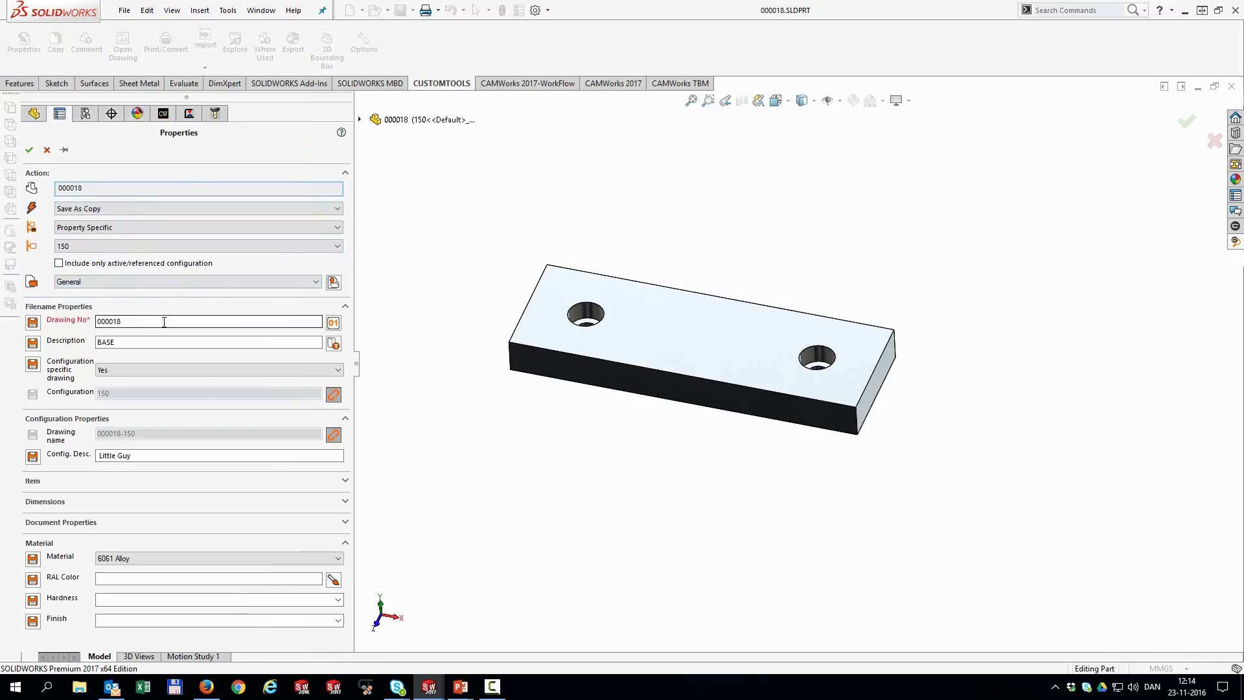
click(333, 322)
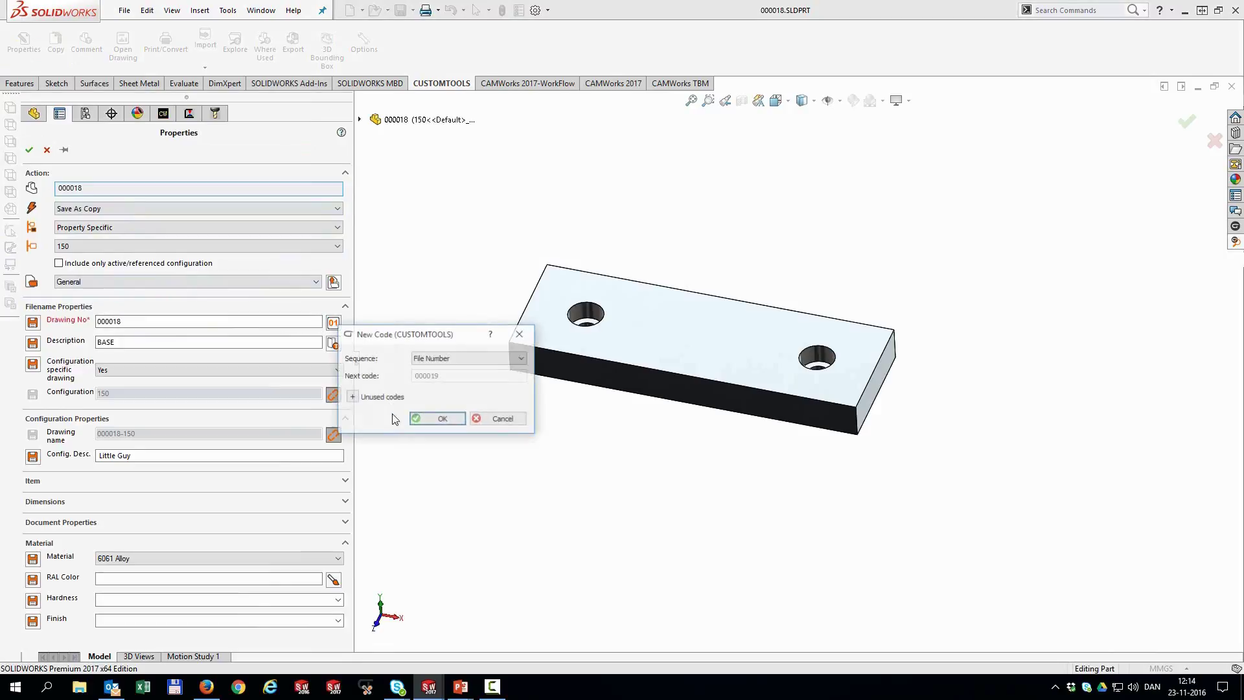
click(437, 419)
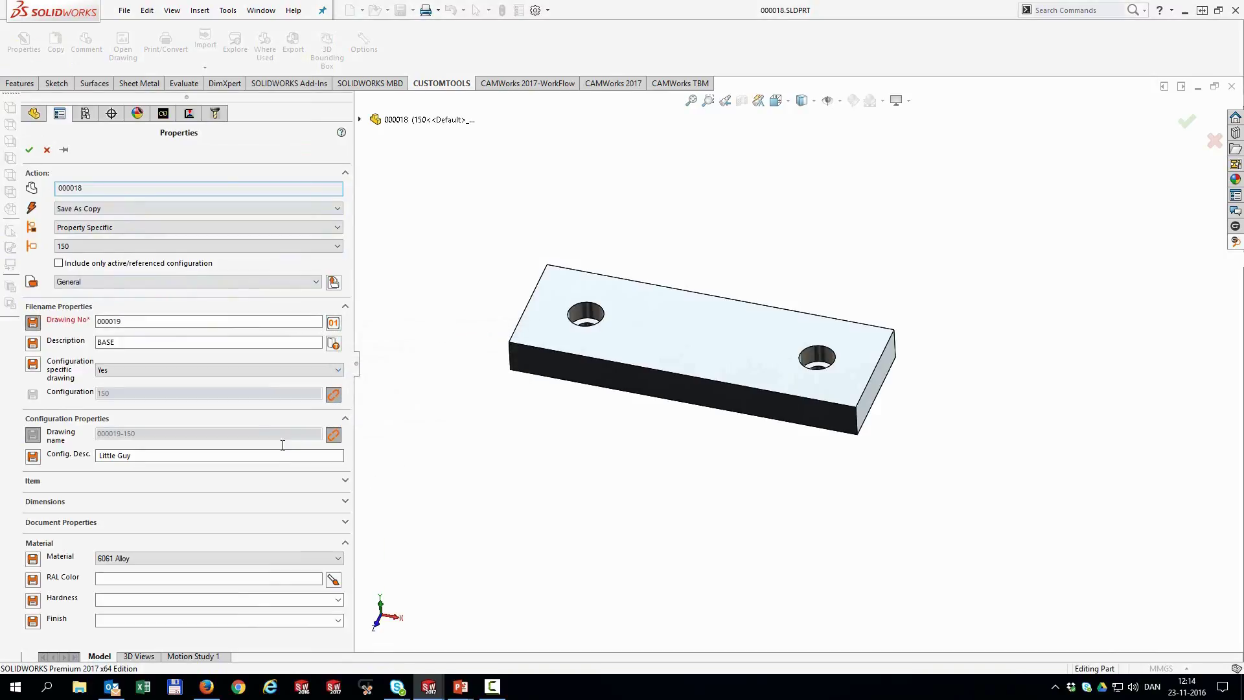
Set the copy's material to Plain Carbon Steel.
click(286, 559)
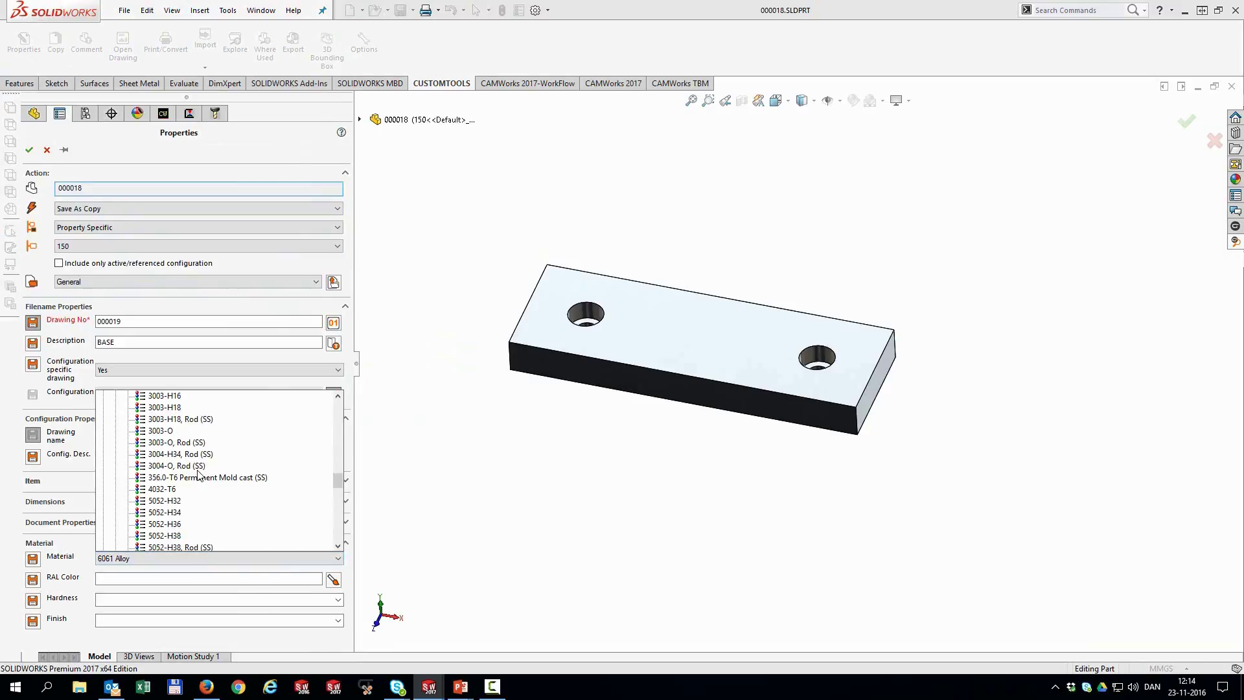
scroll(199, 475, up, 10)
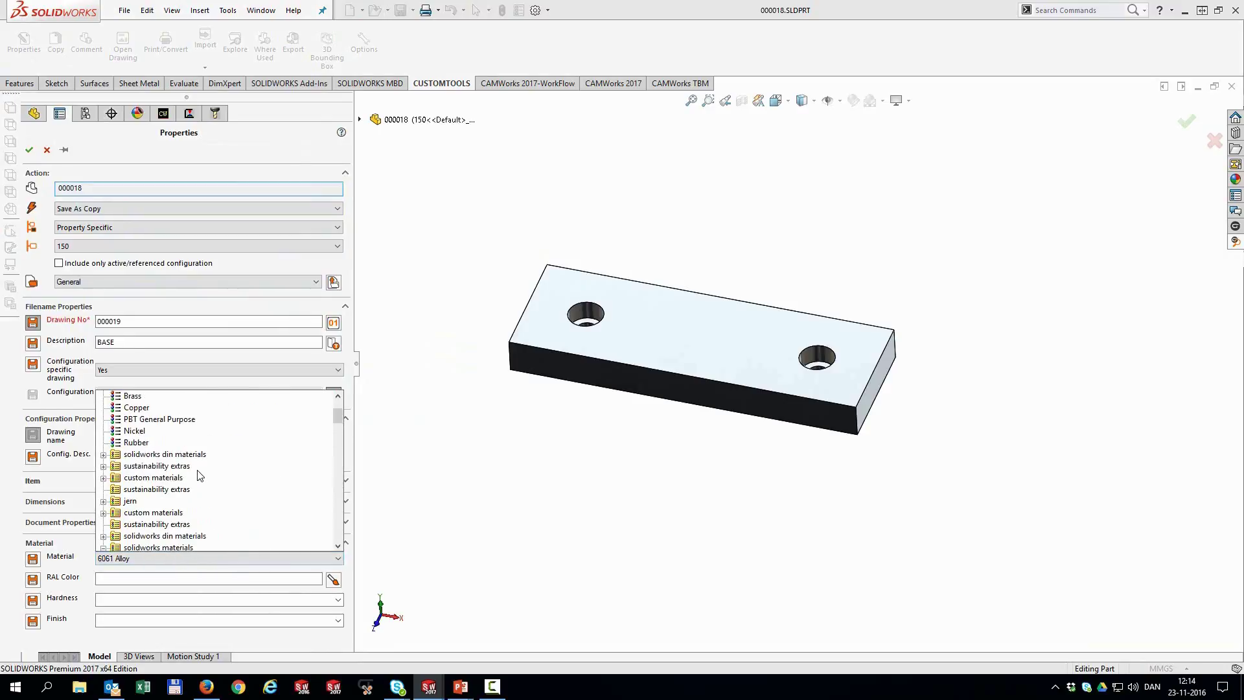
scroll(199, 475, down, 3)
scroll(199, 475, up, 3)
scroll(199, 475, up, 2)
click(155, 407)
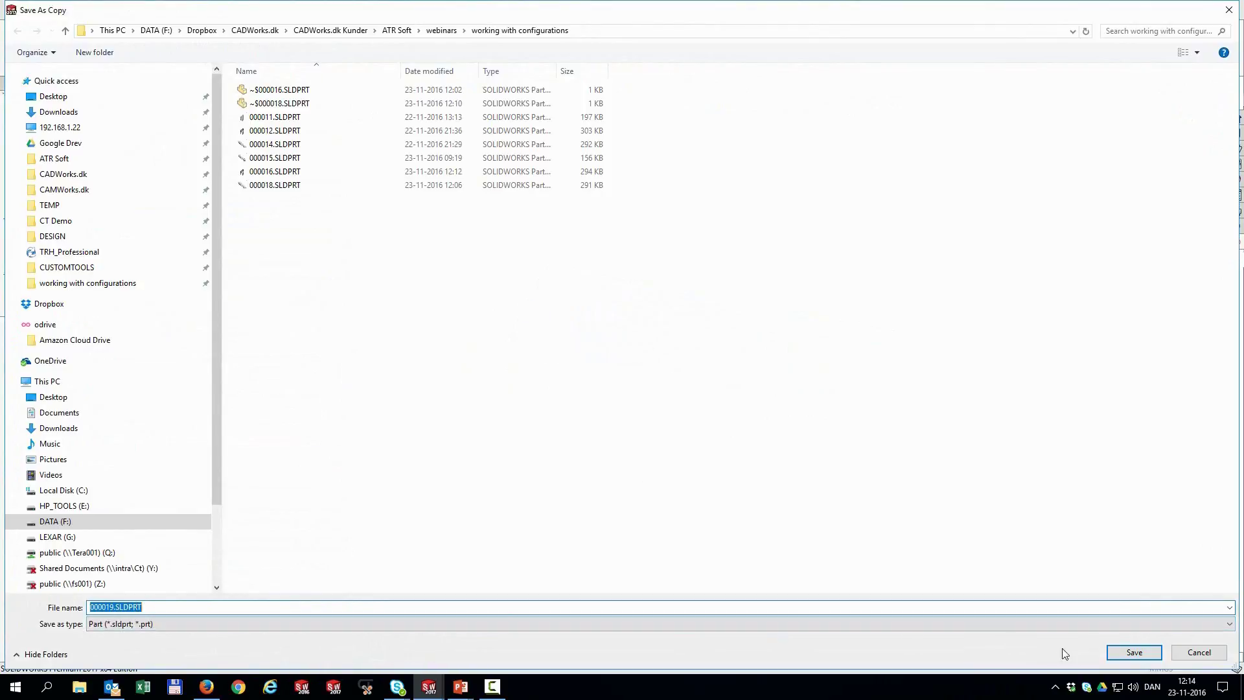
Save 000019.SLDPRT, copy its drawings, save all components, and decline reopening the drawing.
click(1134, 651)
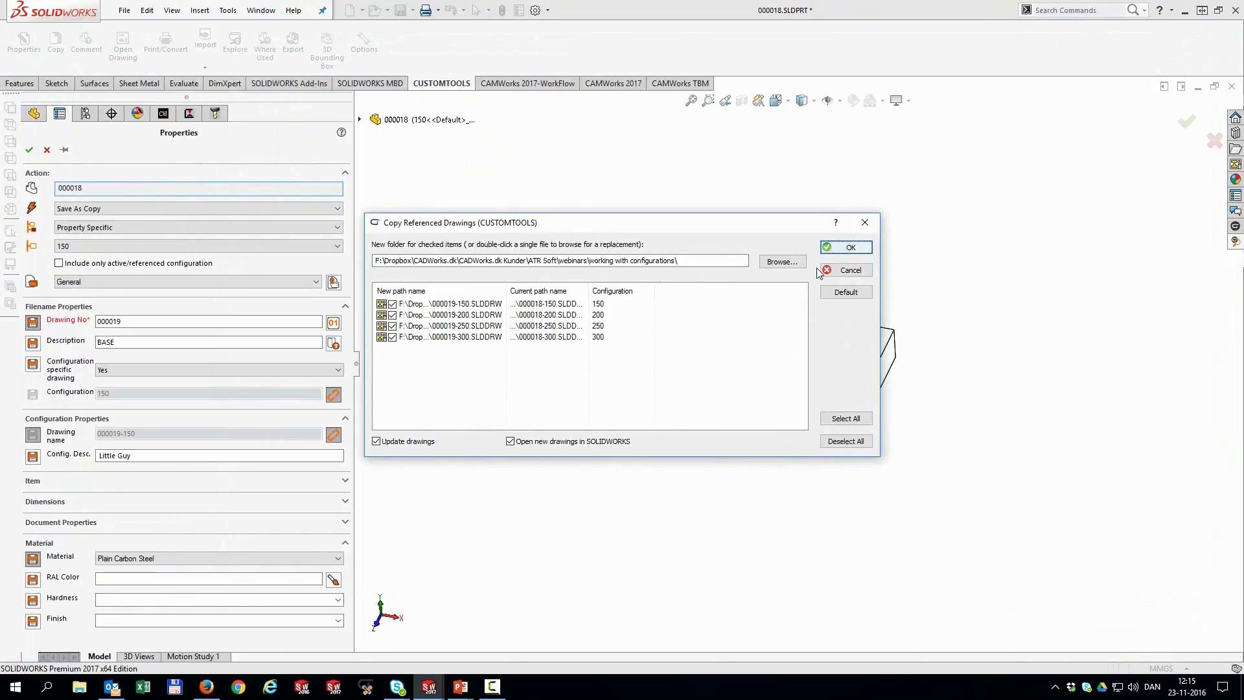
click(848, 249)
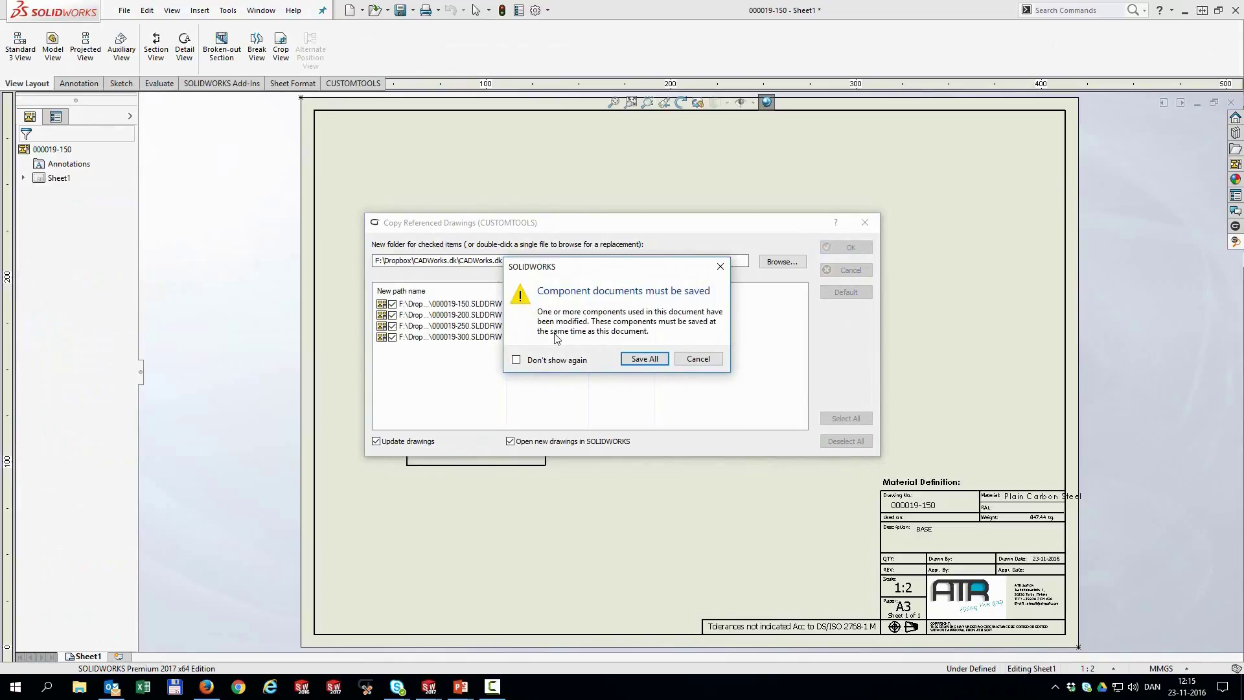
click(639, 360)
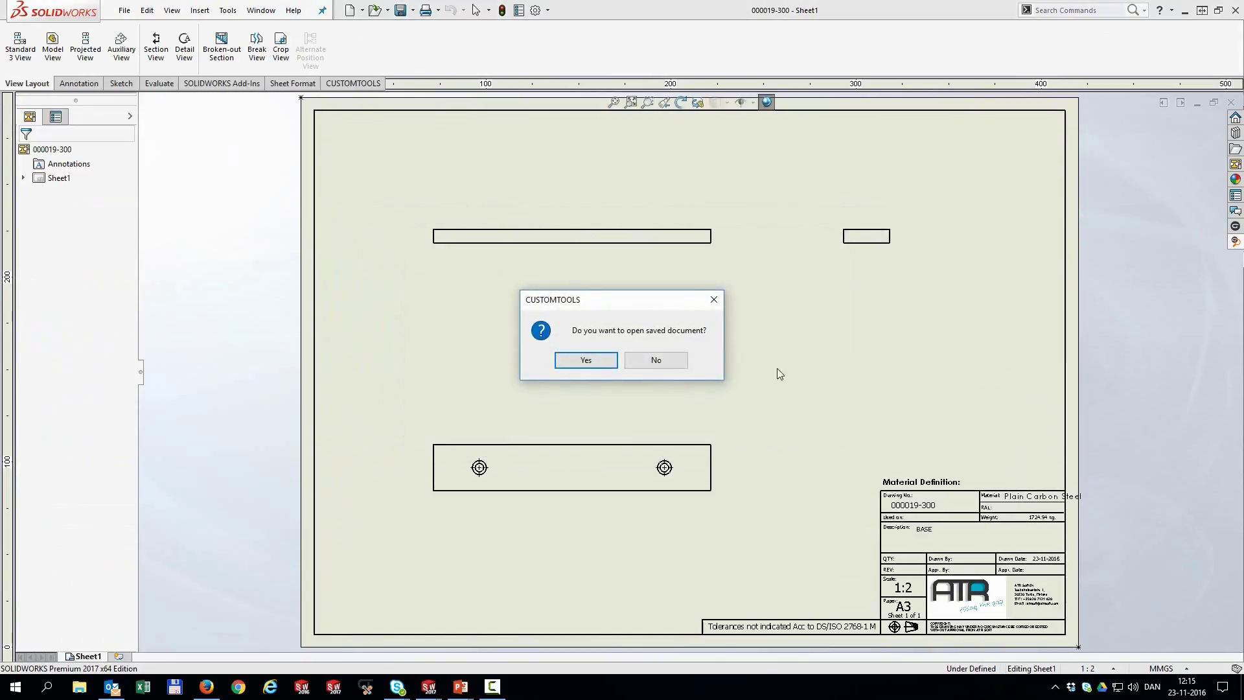
click(651, 361)
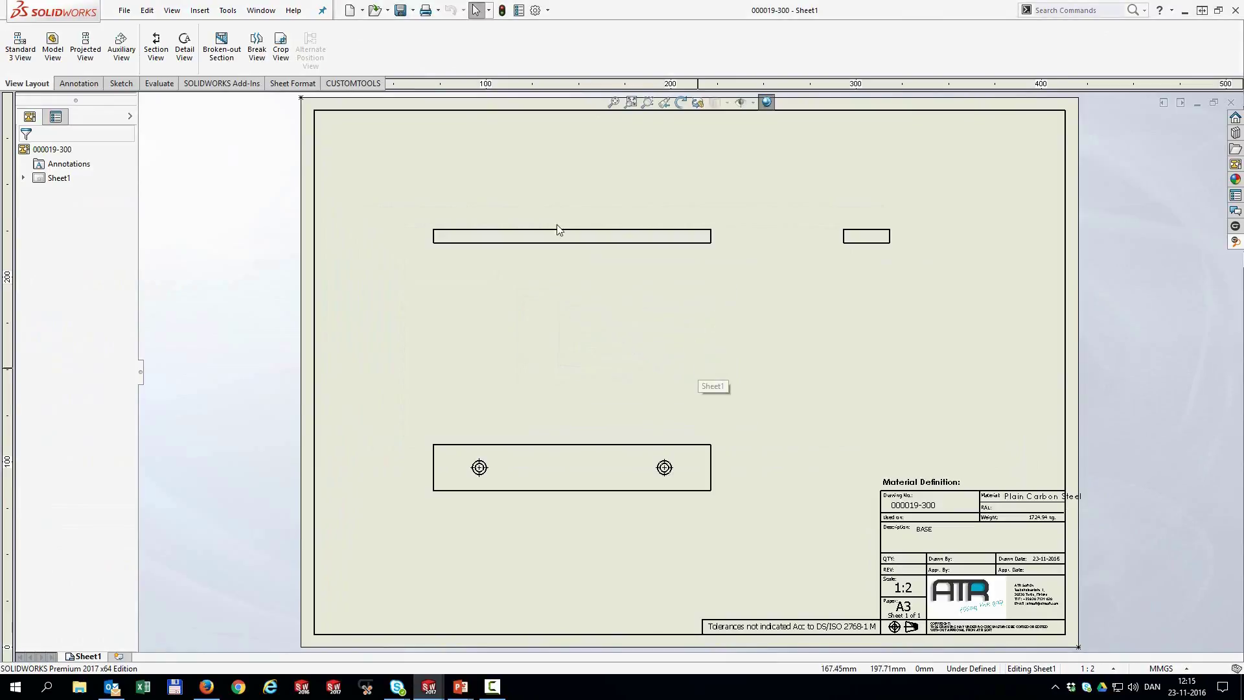
Close all documents with Save All and rebuild, then show Recent Documents.
click(261, 9)
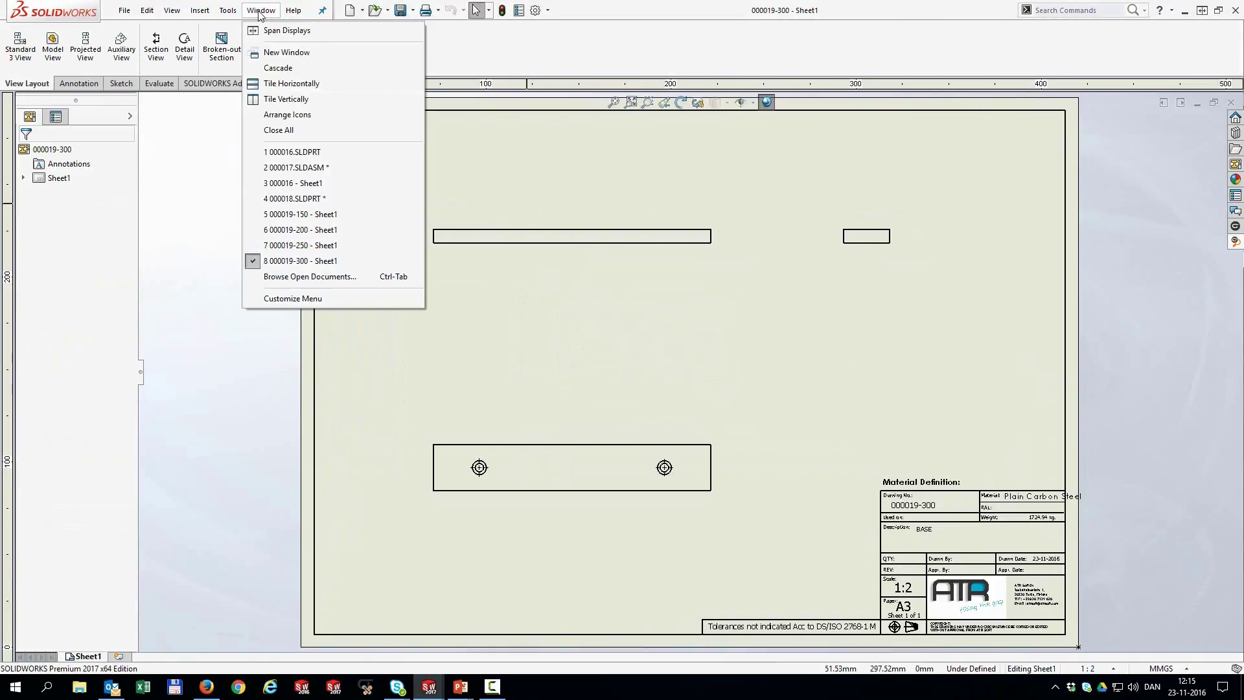
click(278, 131)
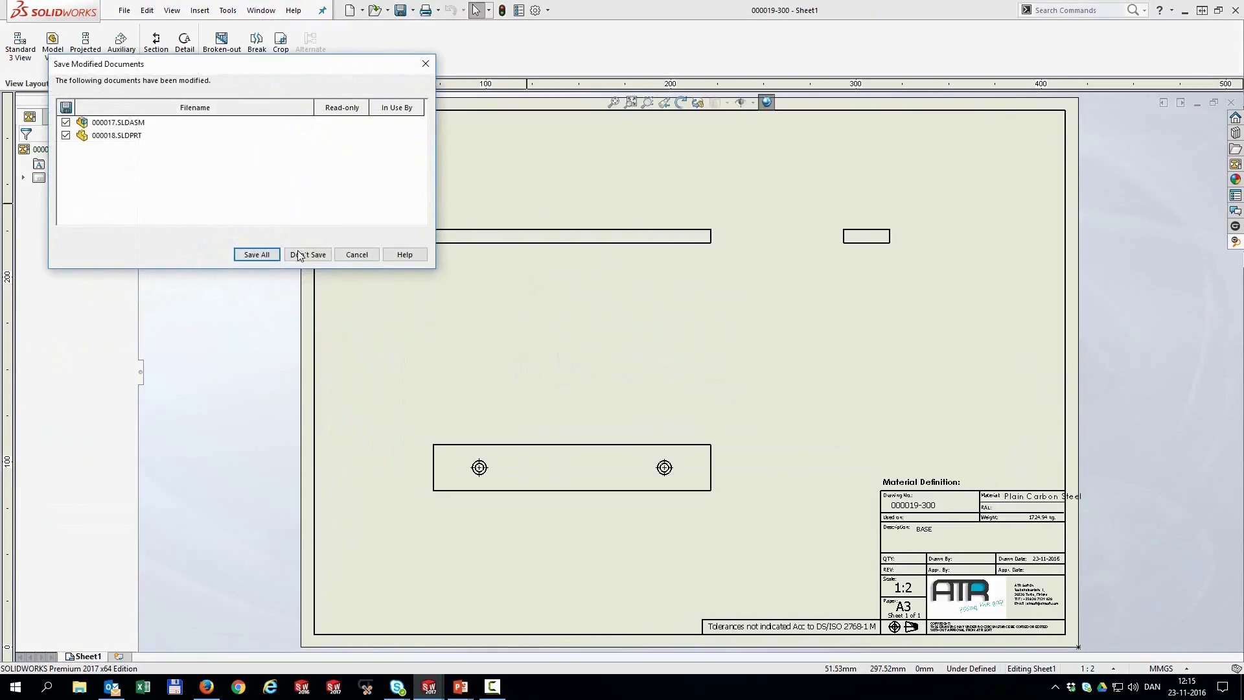
click(257, 254)
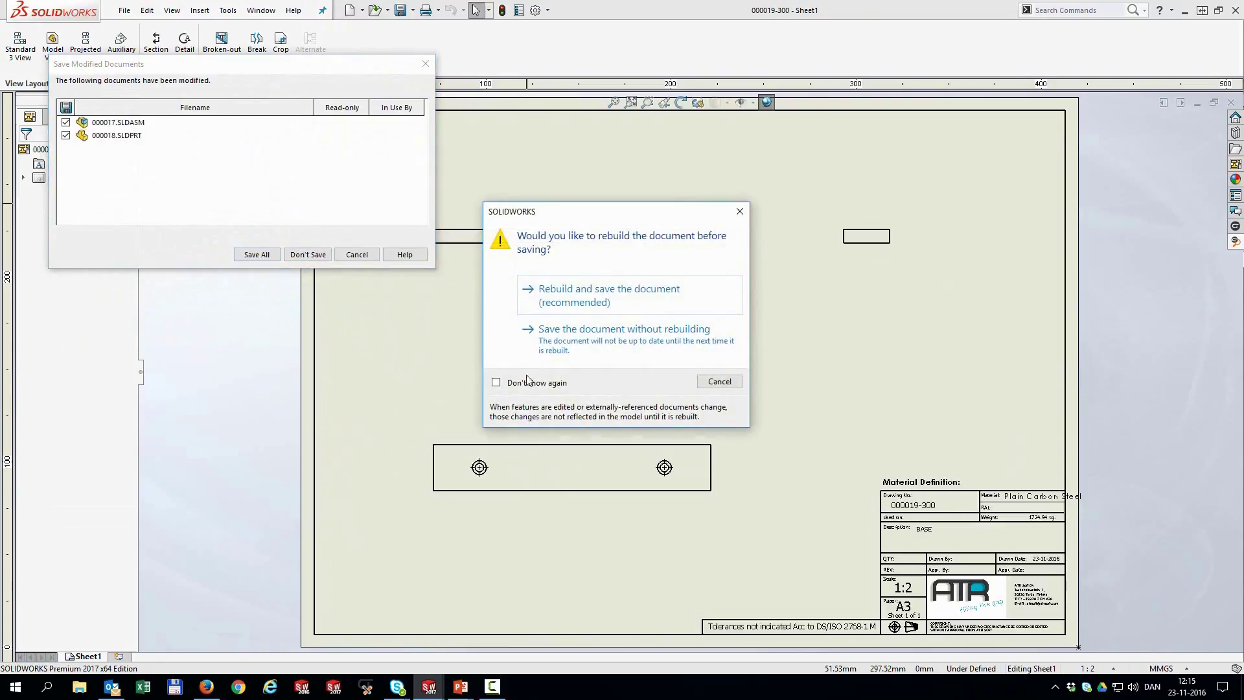
click(587, 321)
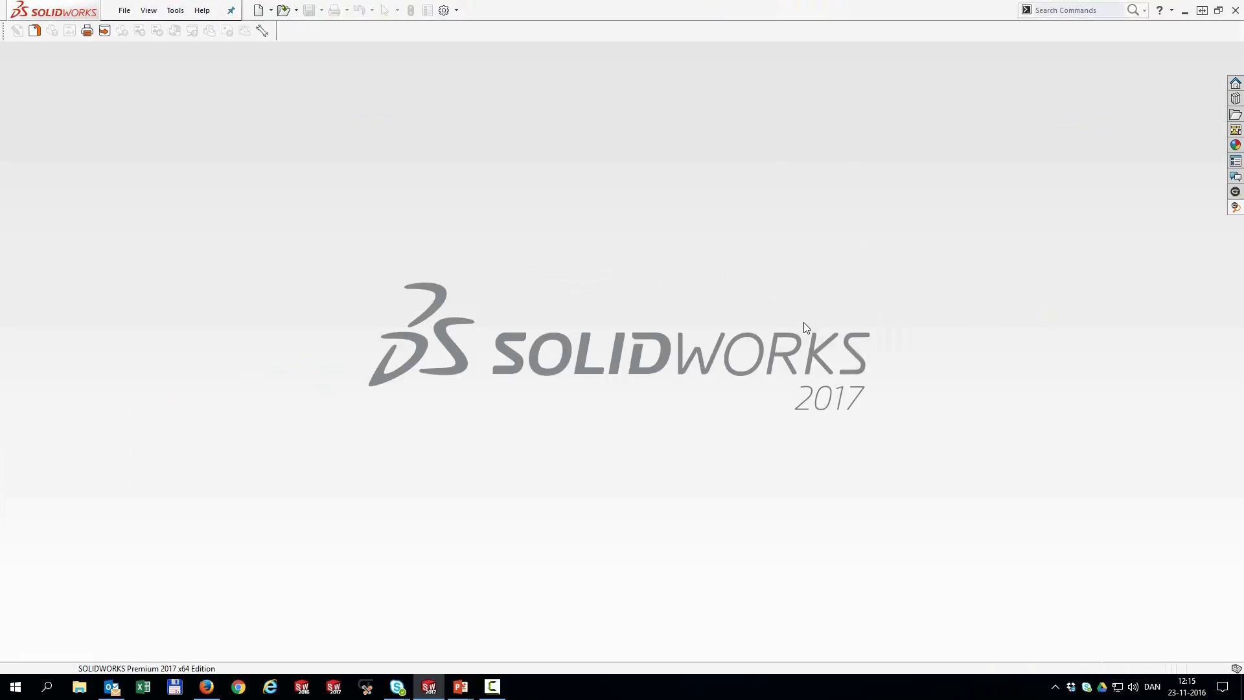
key(r)
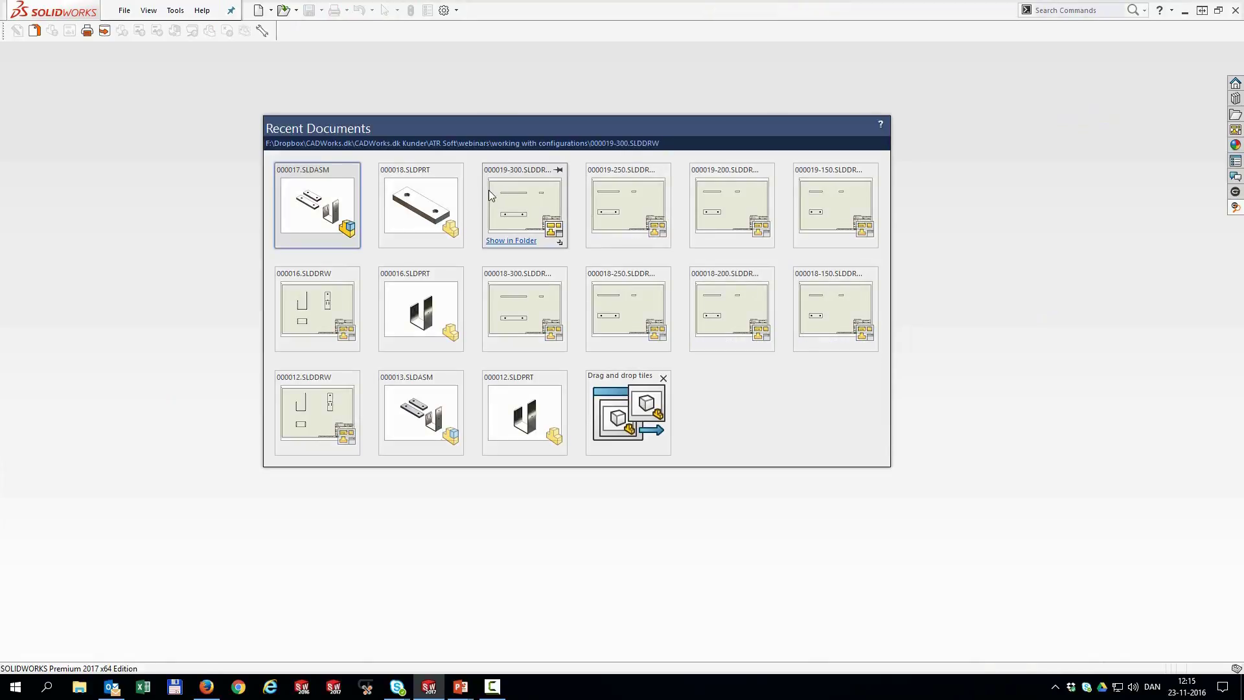
Find part 00019 in the CUSTOMTOOLS search, open it and orbit to inspect.
click(963, 184)
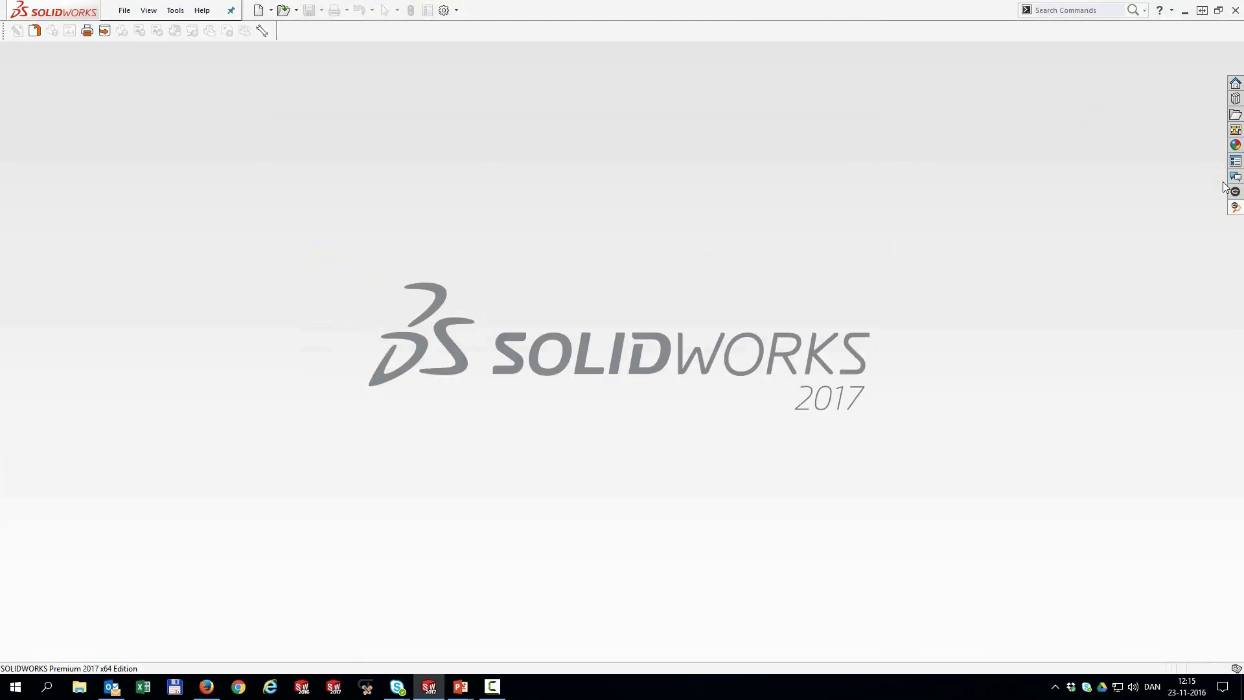
click(1235, 207)
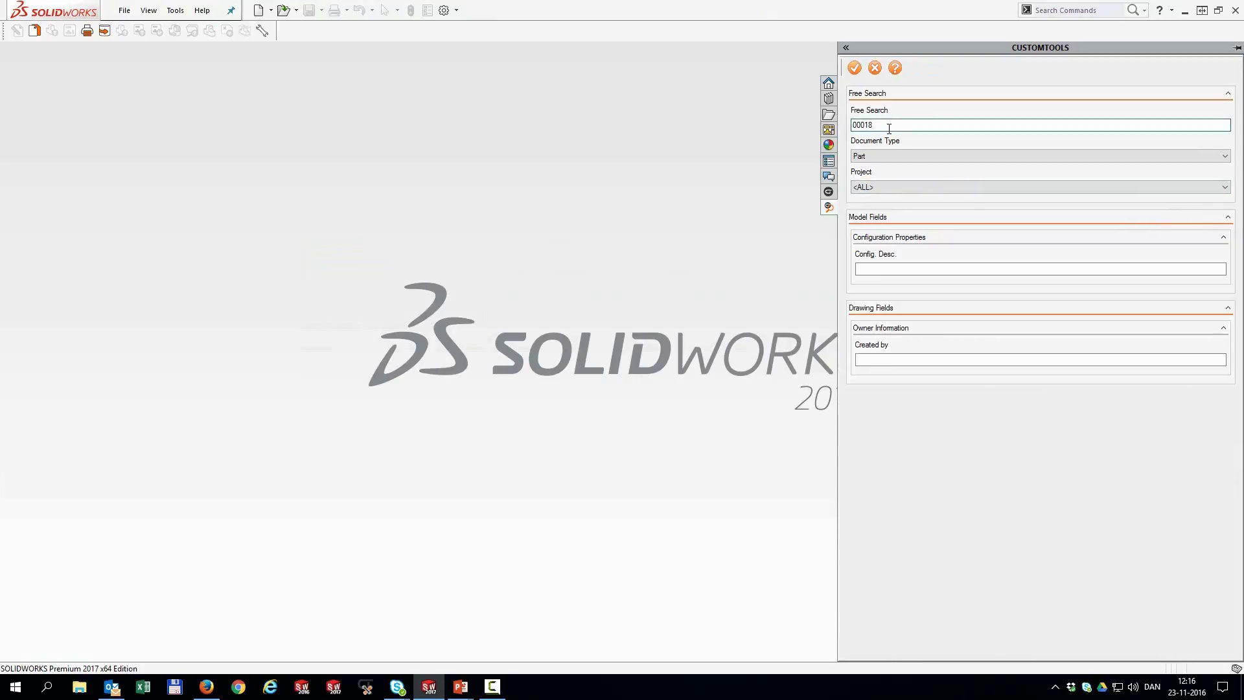
click(855, 67)
click(615, 208)
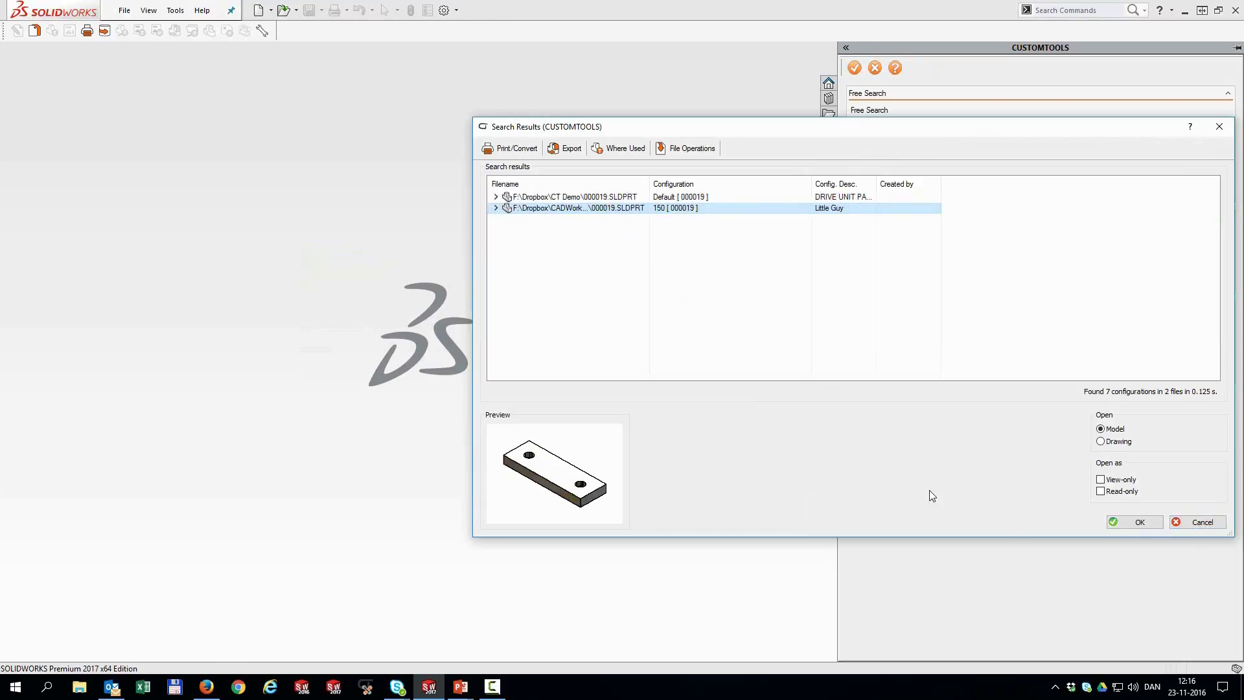
click(1115, 520)
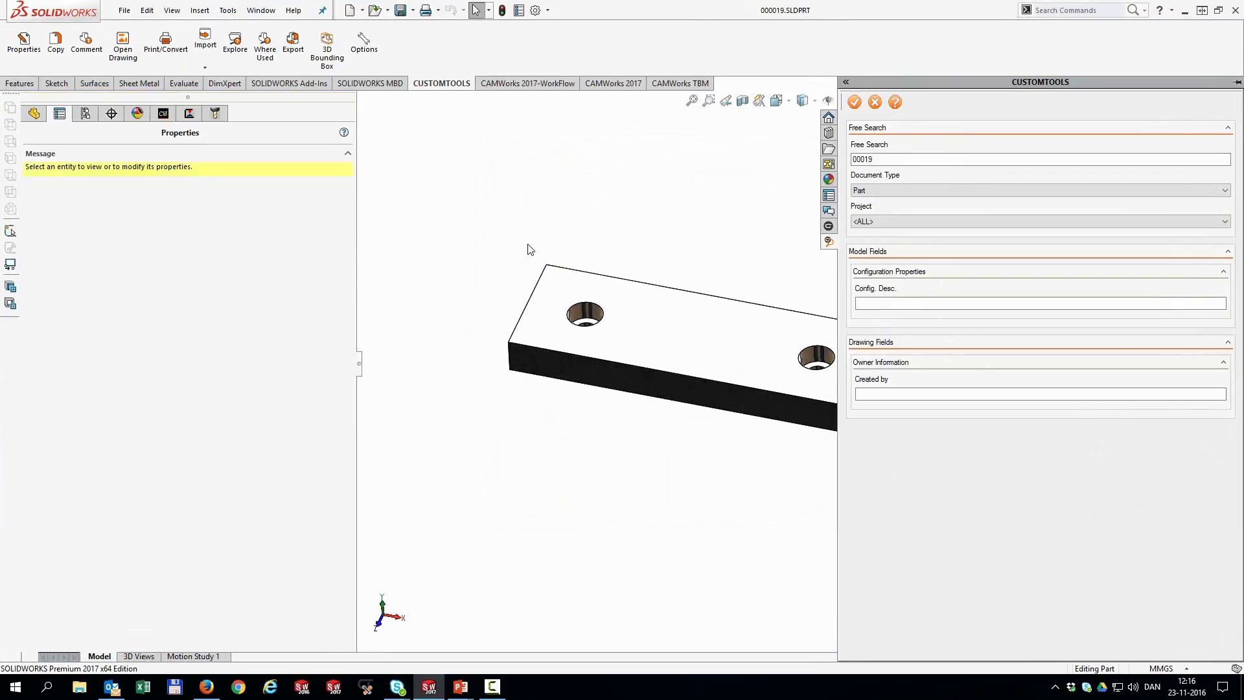
mouse_move(561, 530)
middle_down()
mouse_move(572, 403)
mouse_move(585, 444)
middle_up()
Check part 000019's drawings 000019-150 to 000019-300, then reopen assembly 000017.
click(124, 52)
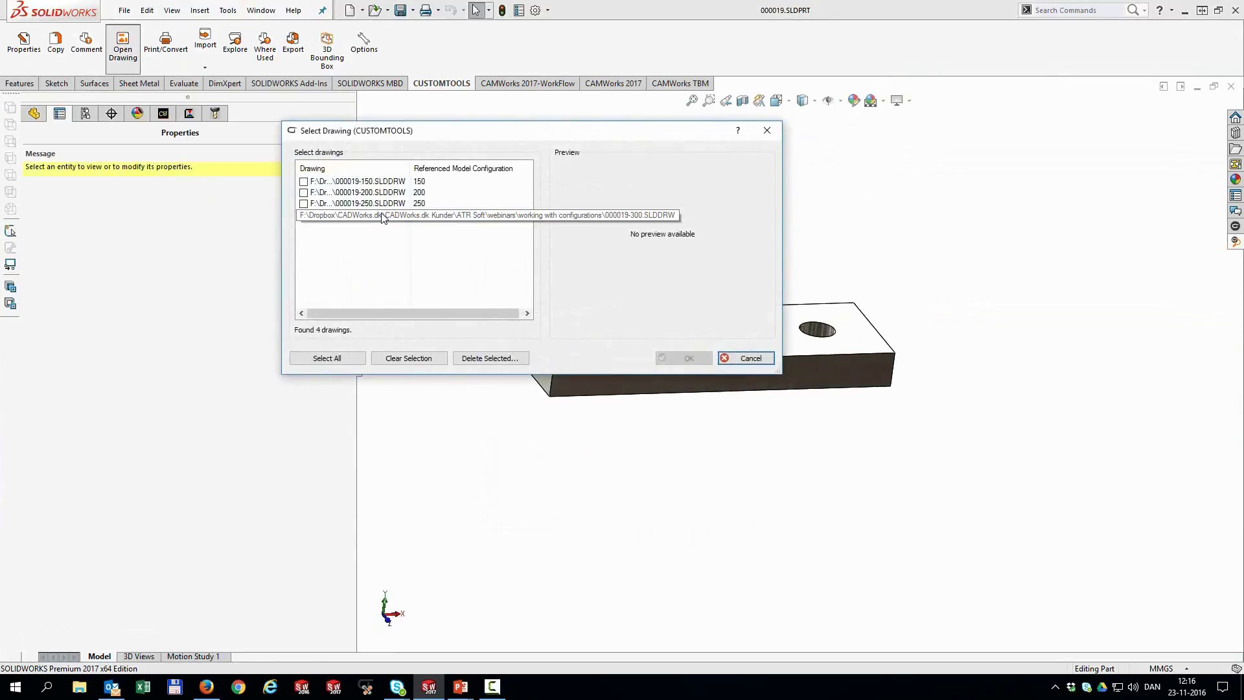
click(744, 361)
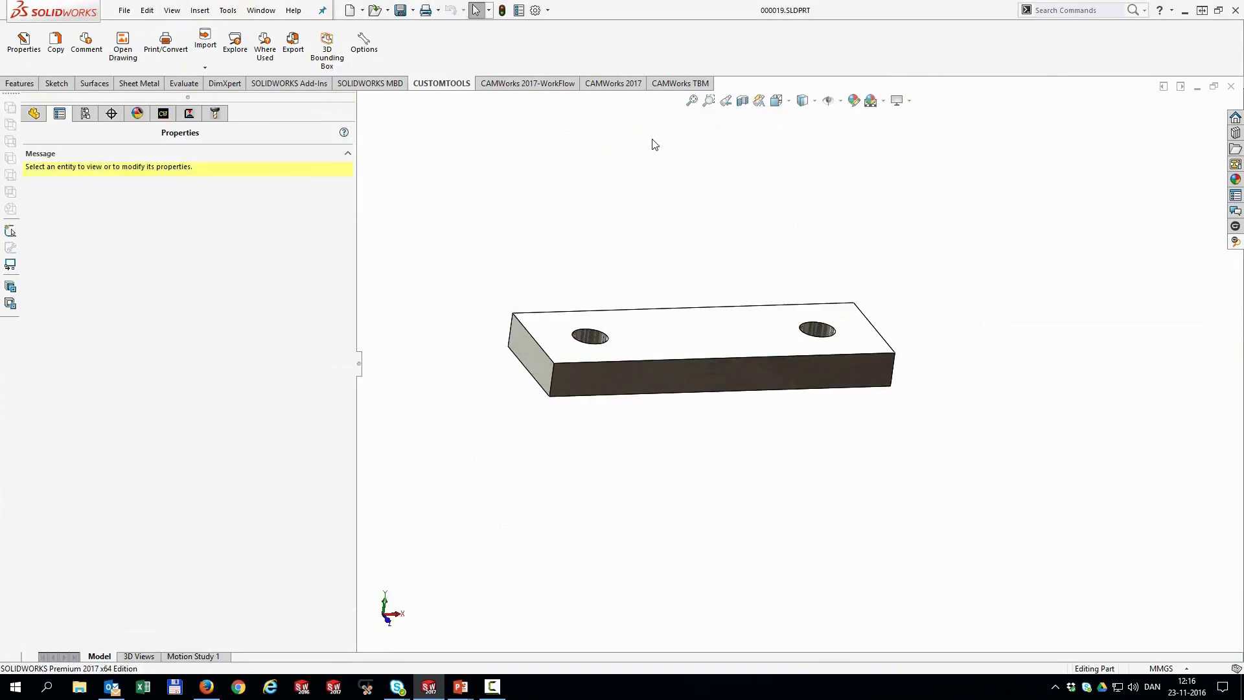
key(r)
click(466, 243)
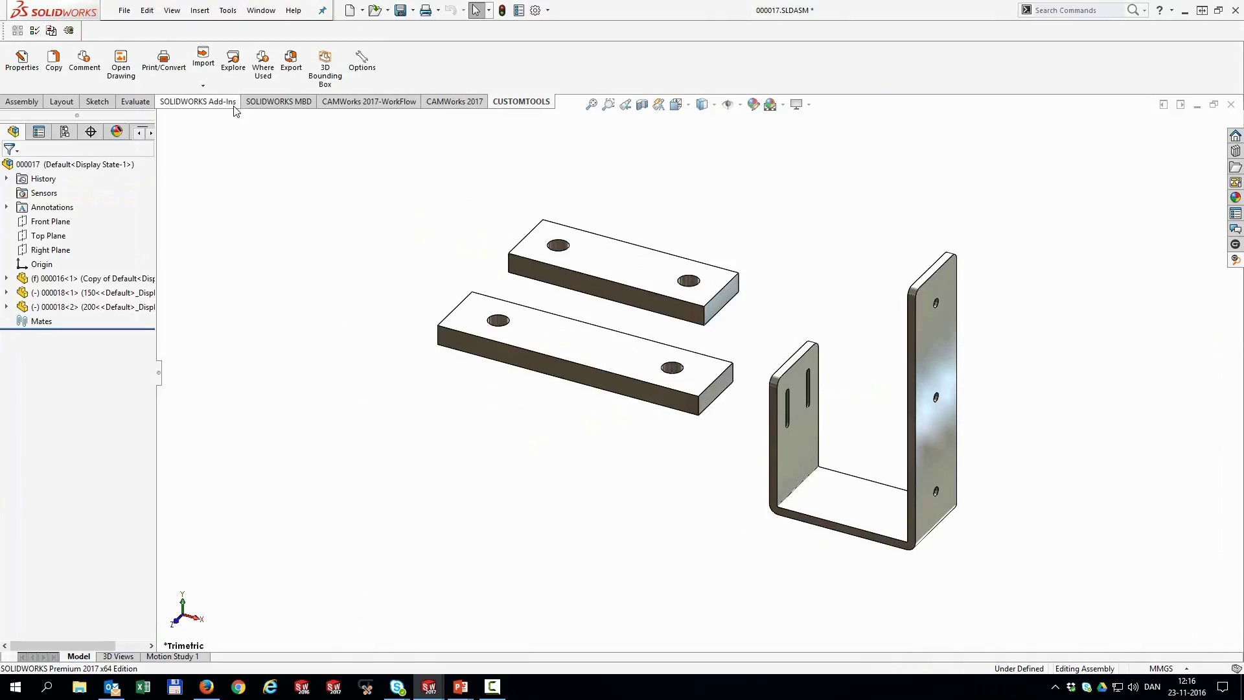
Search 00019, insert its 300 configuration, and place it below the other two bars.
click(1234, 261)
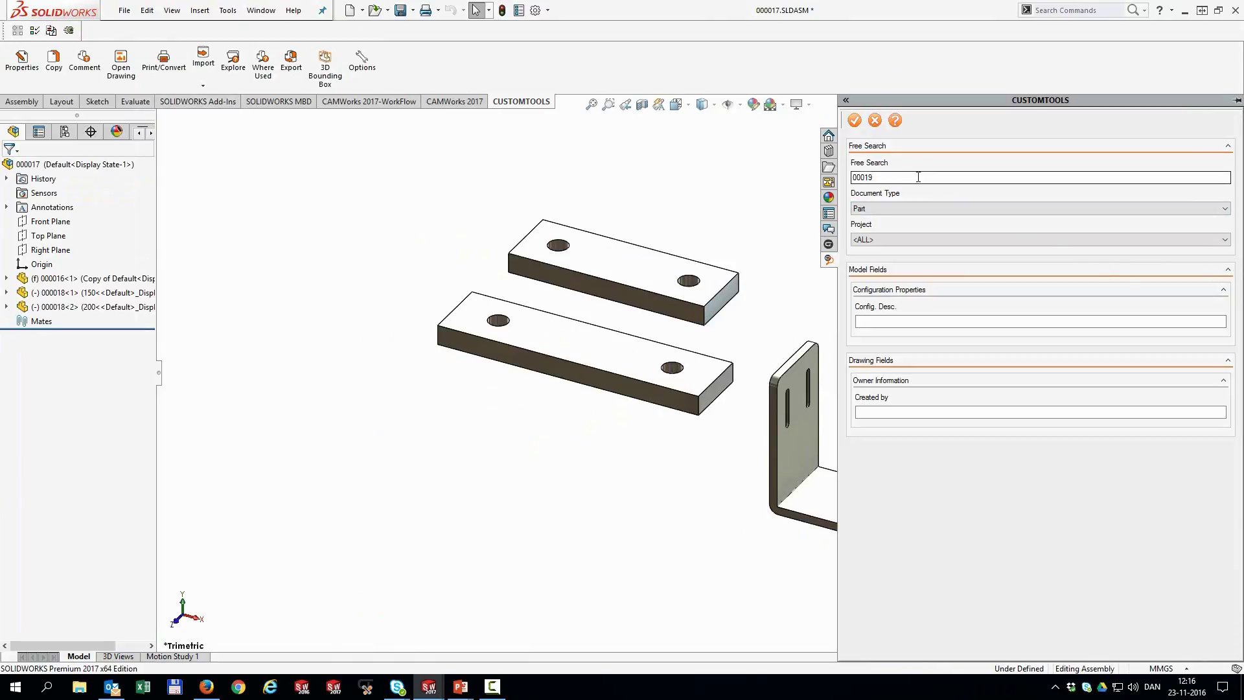
click(856, 120)
click(579, 213)
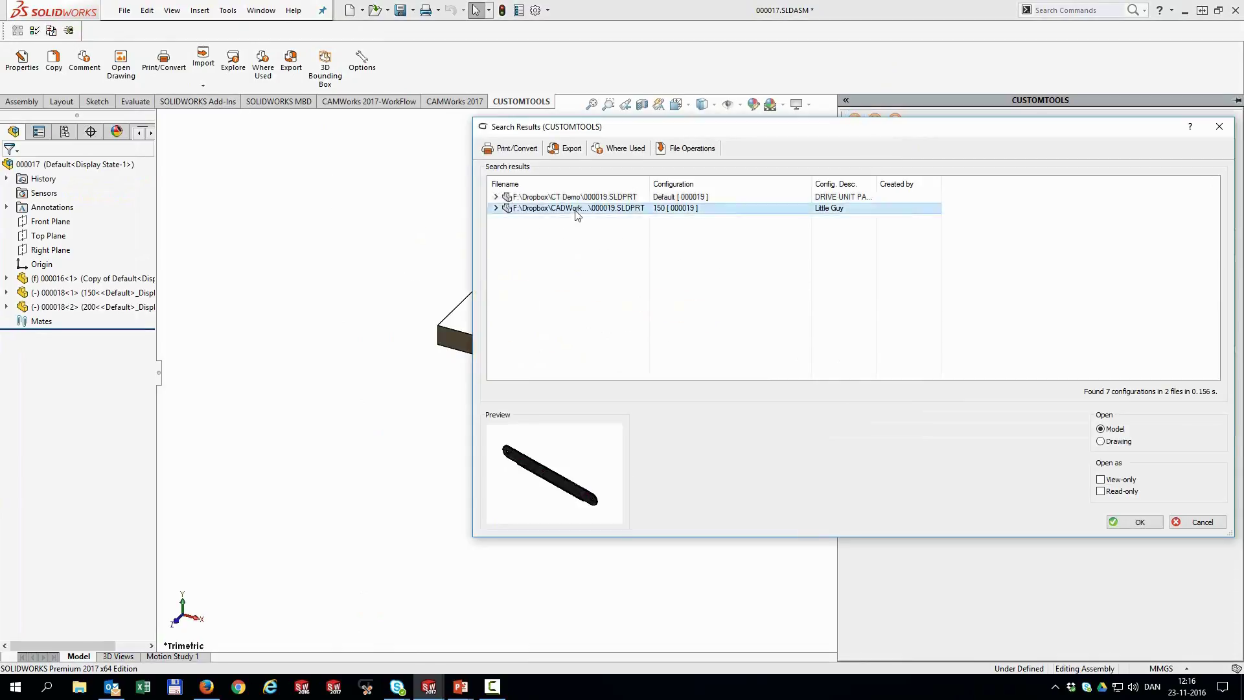
click(497, 208)
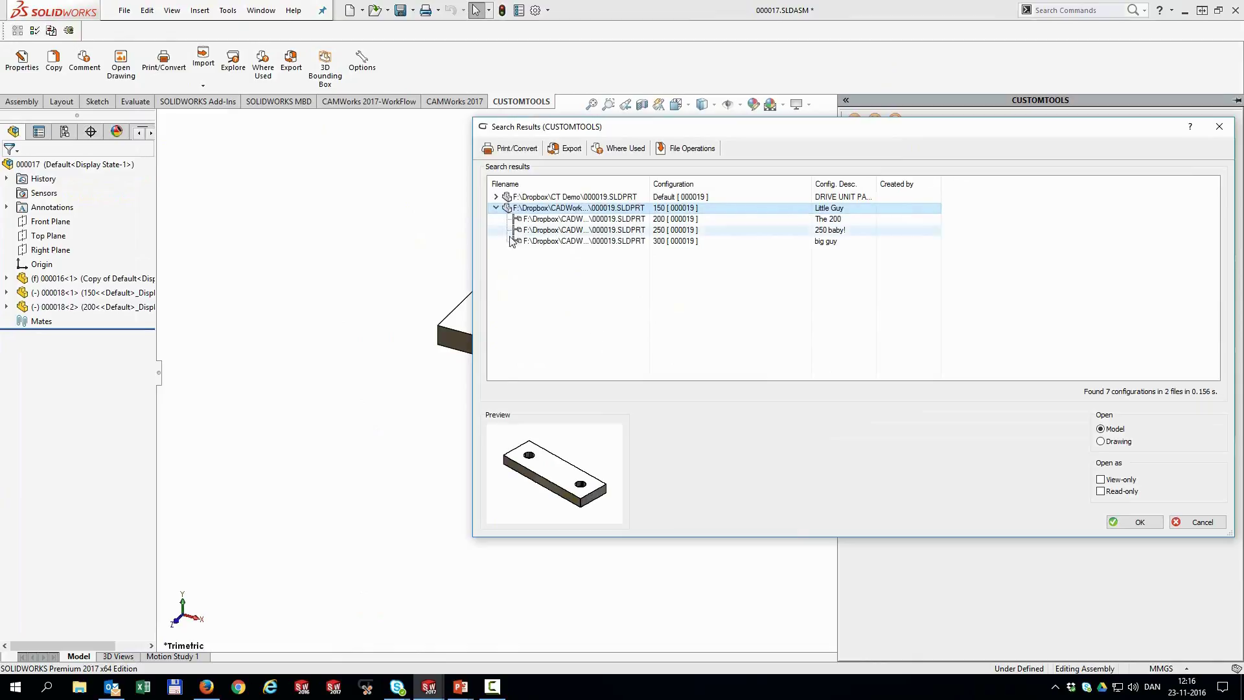
click(551, 241)
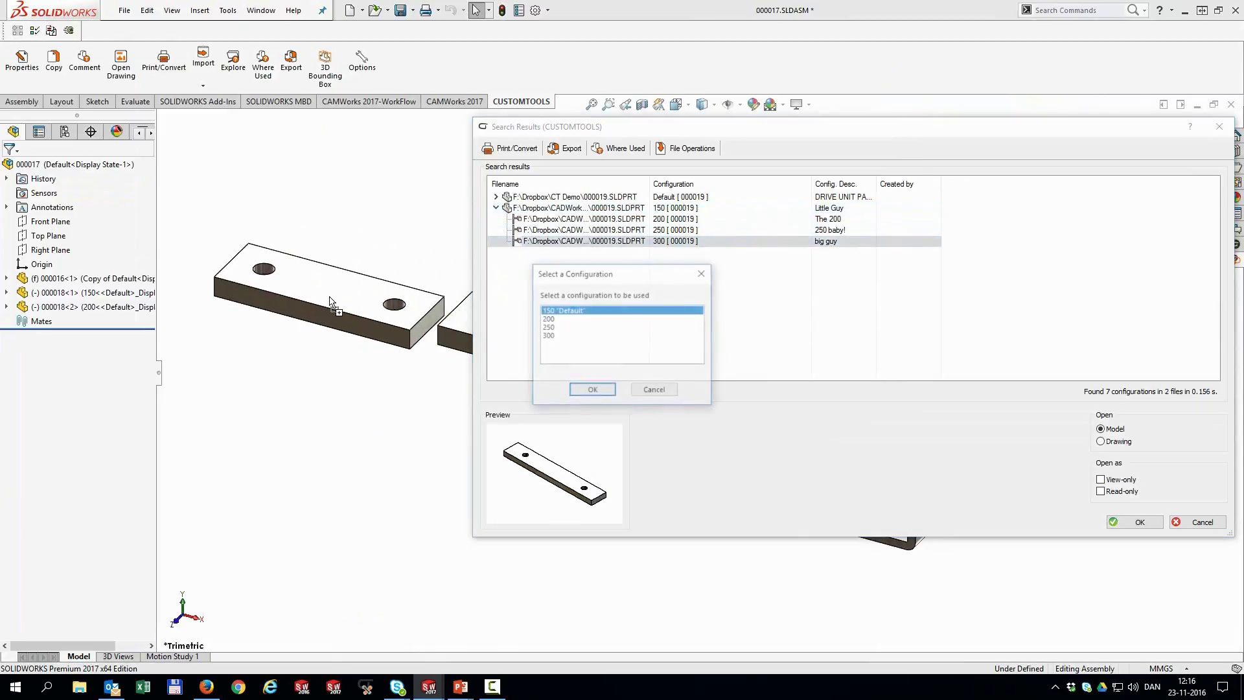
click(561, 337)
click(592, 390)
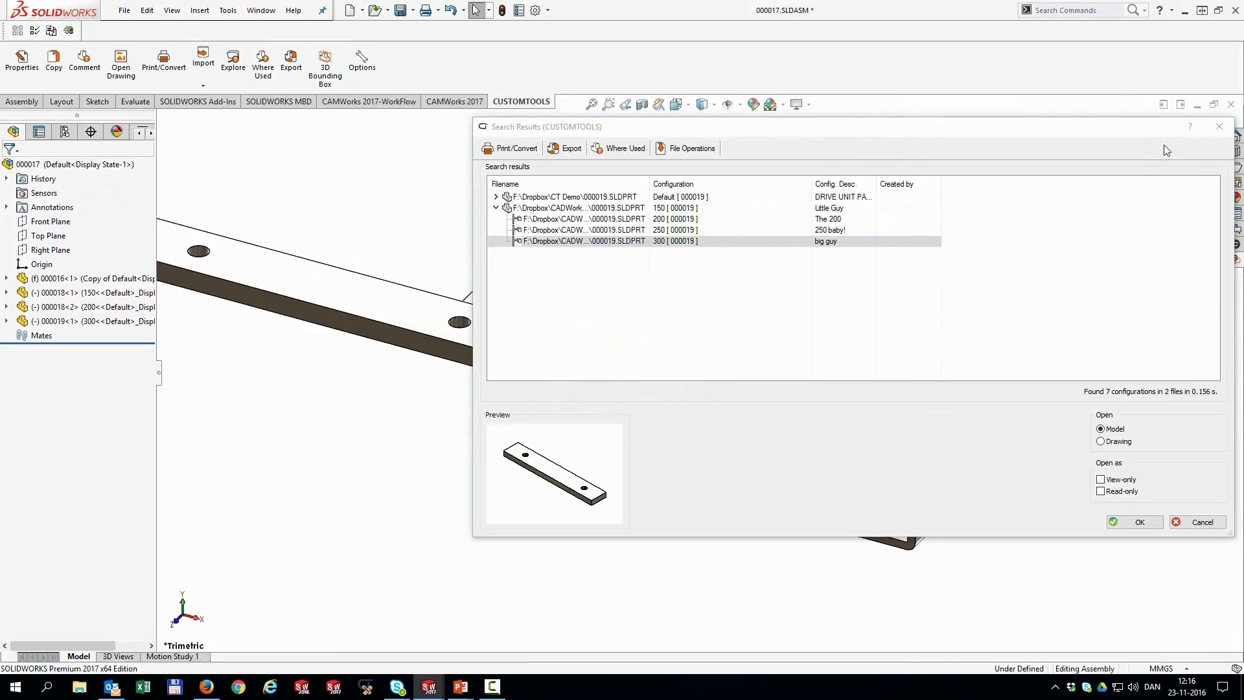
click(1219, 127)
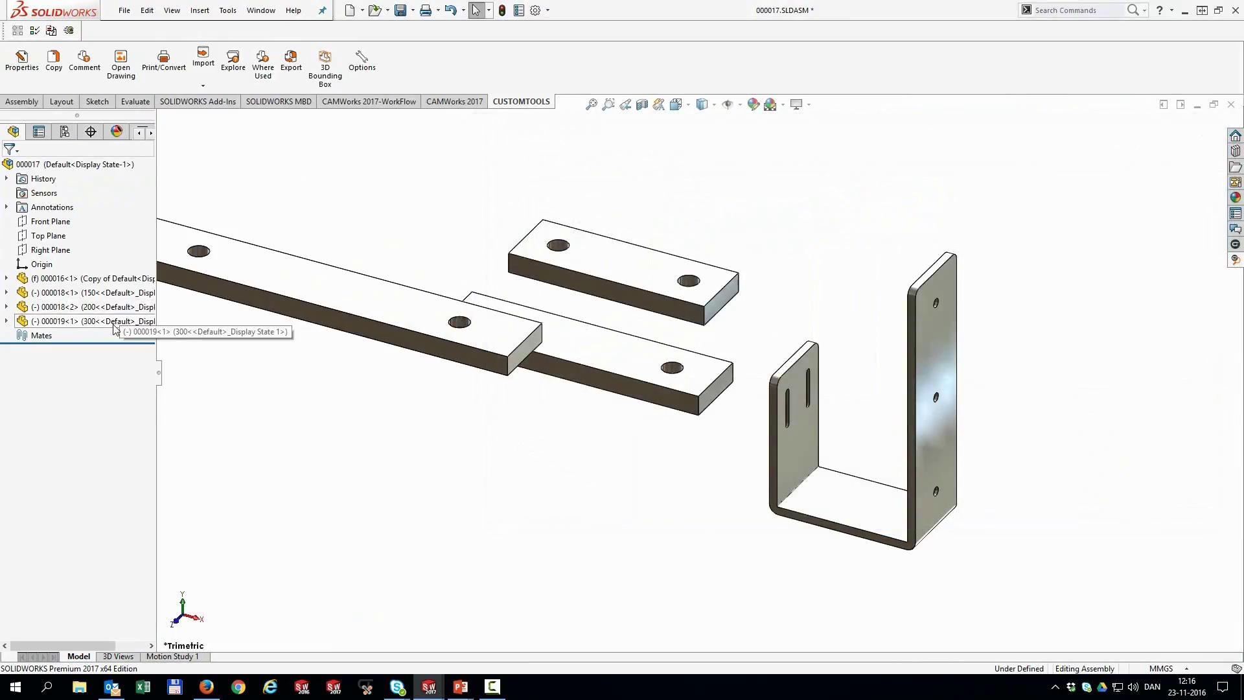
click(286, 281)
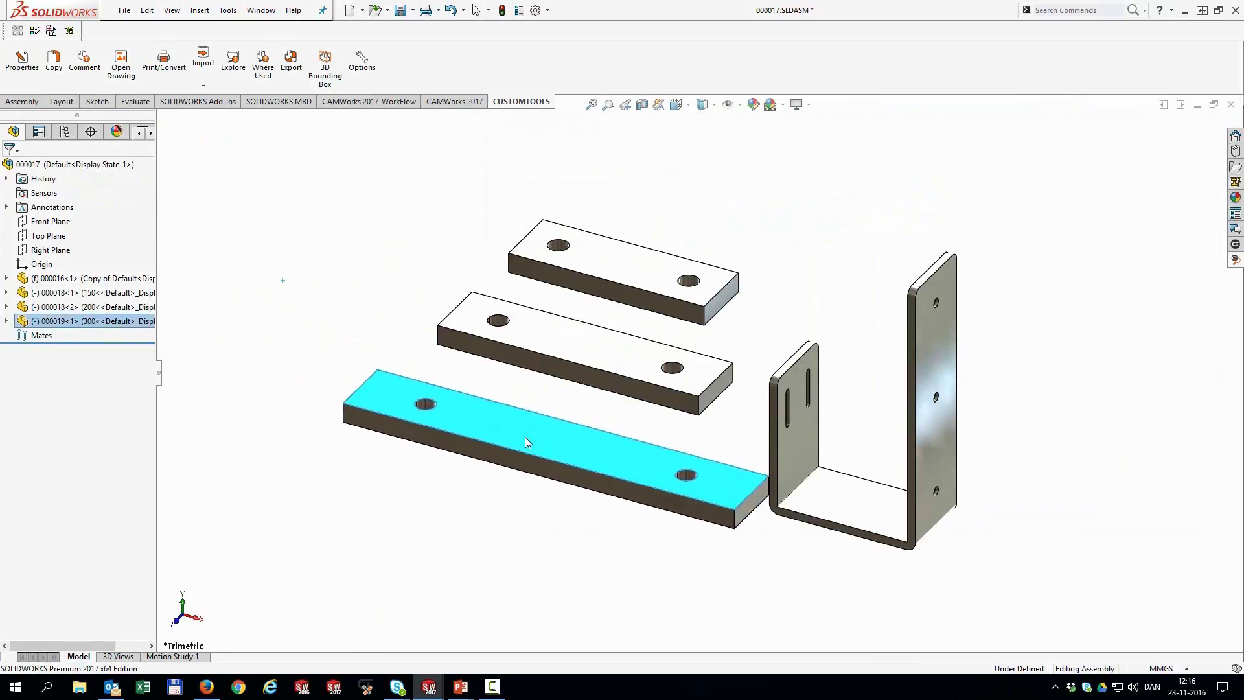
Open CUSTOMTOOLS Print/Convert, tick print rule 231, and show the Batch Conversion rules.
click(162, 62)
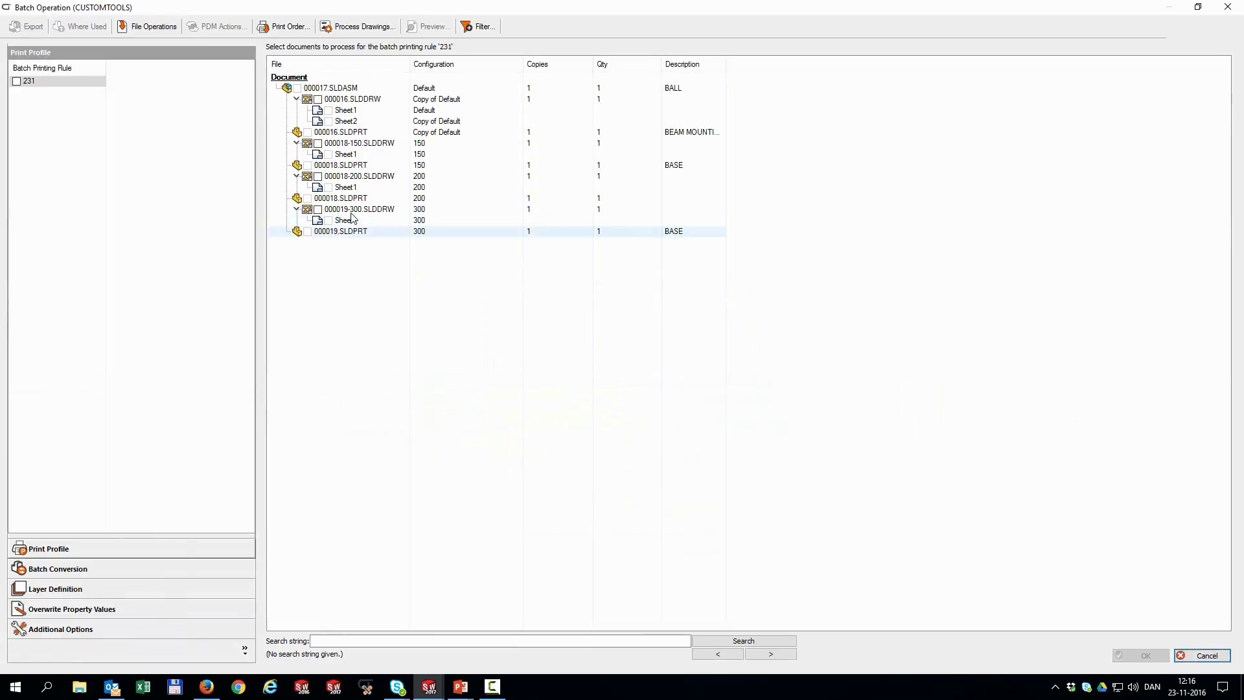
click(17, 81)
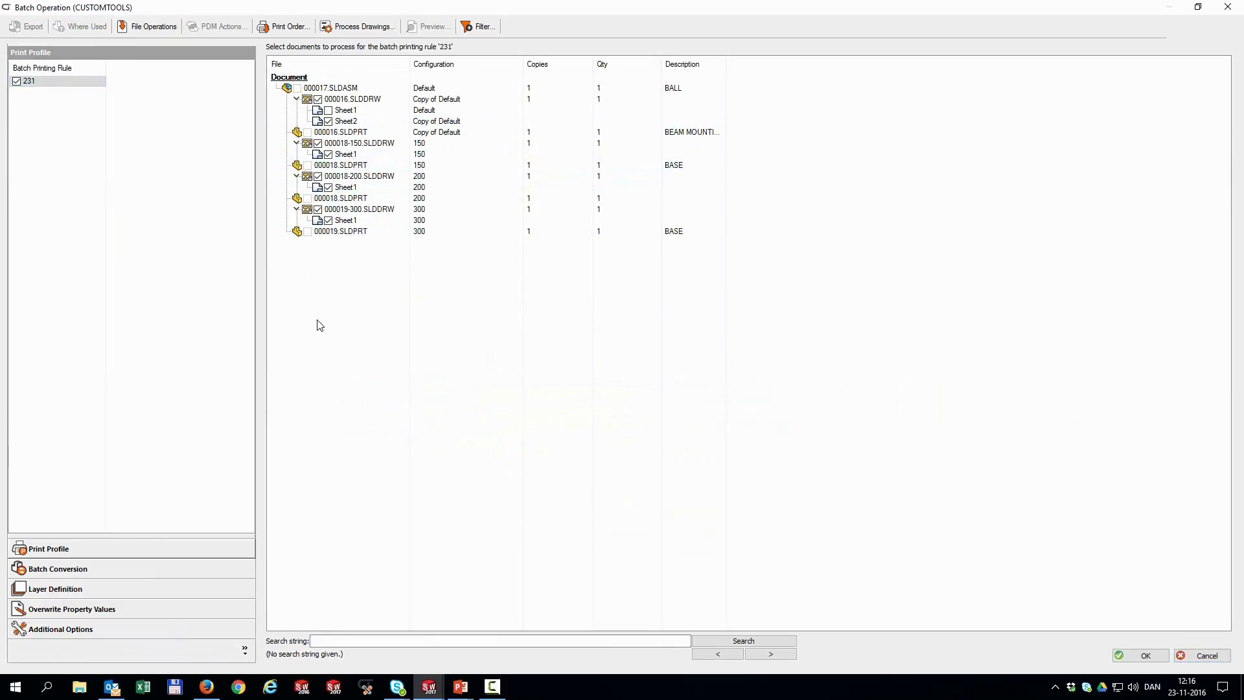
click(80, 570)
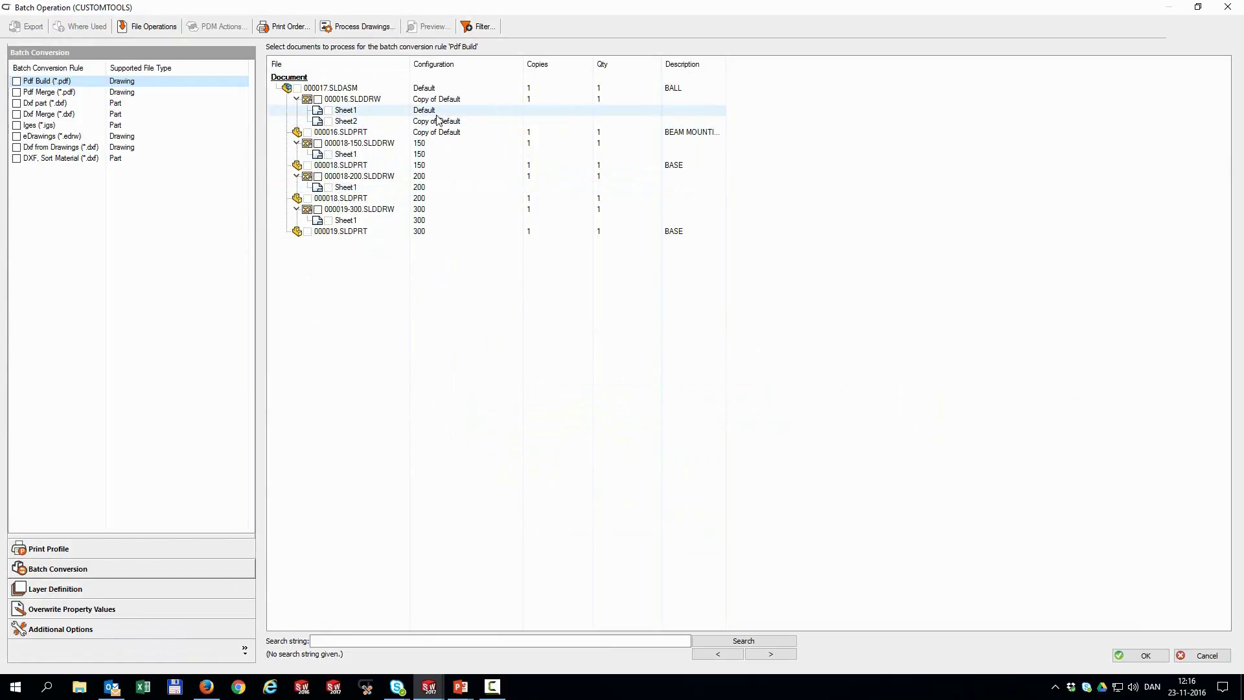
Cancel the Batch Operation window without processing to return to assembly 000017.
click(1205, 656)
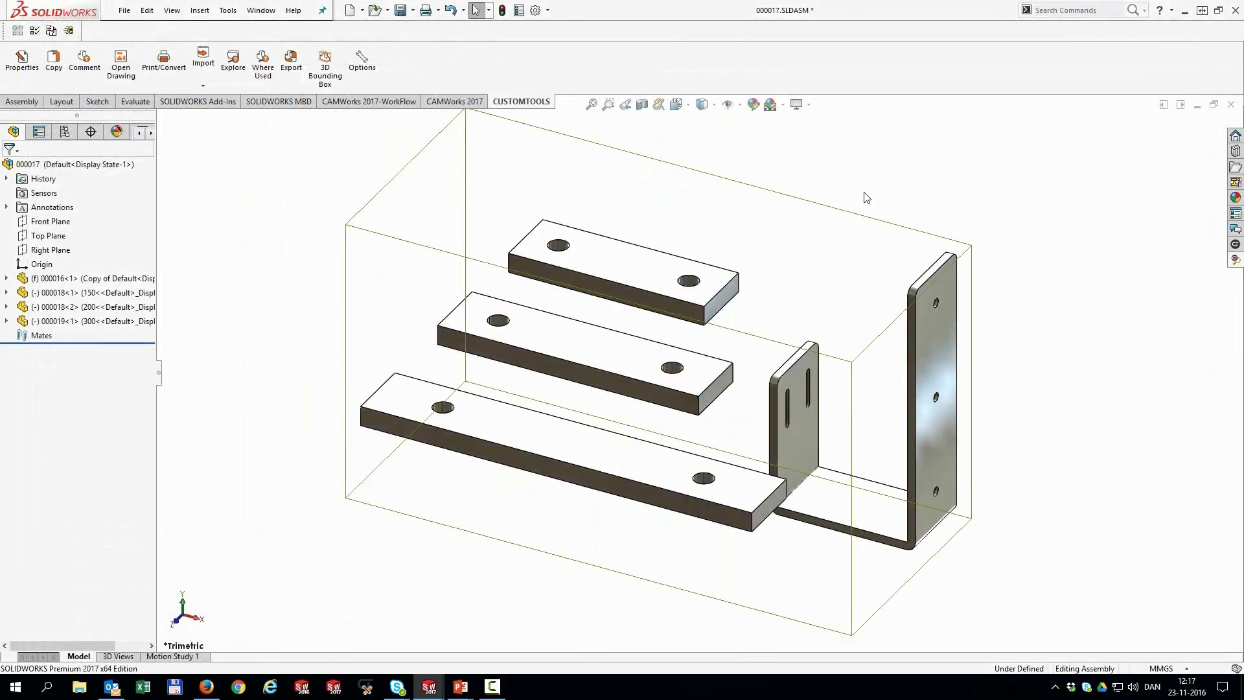